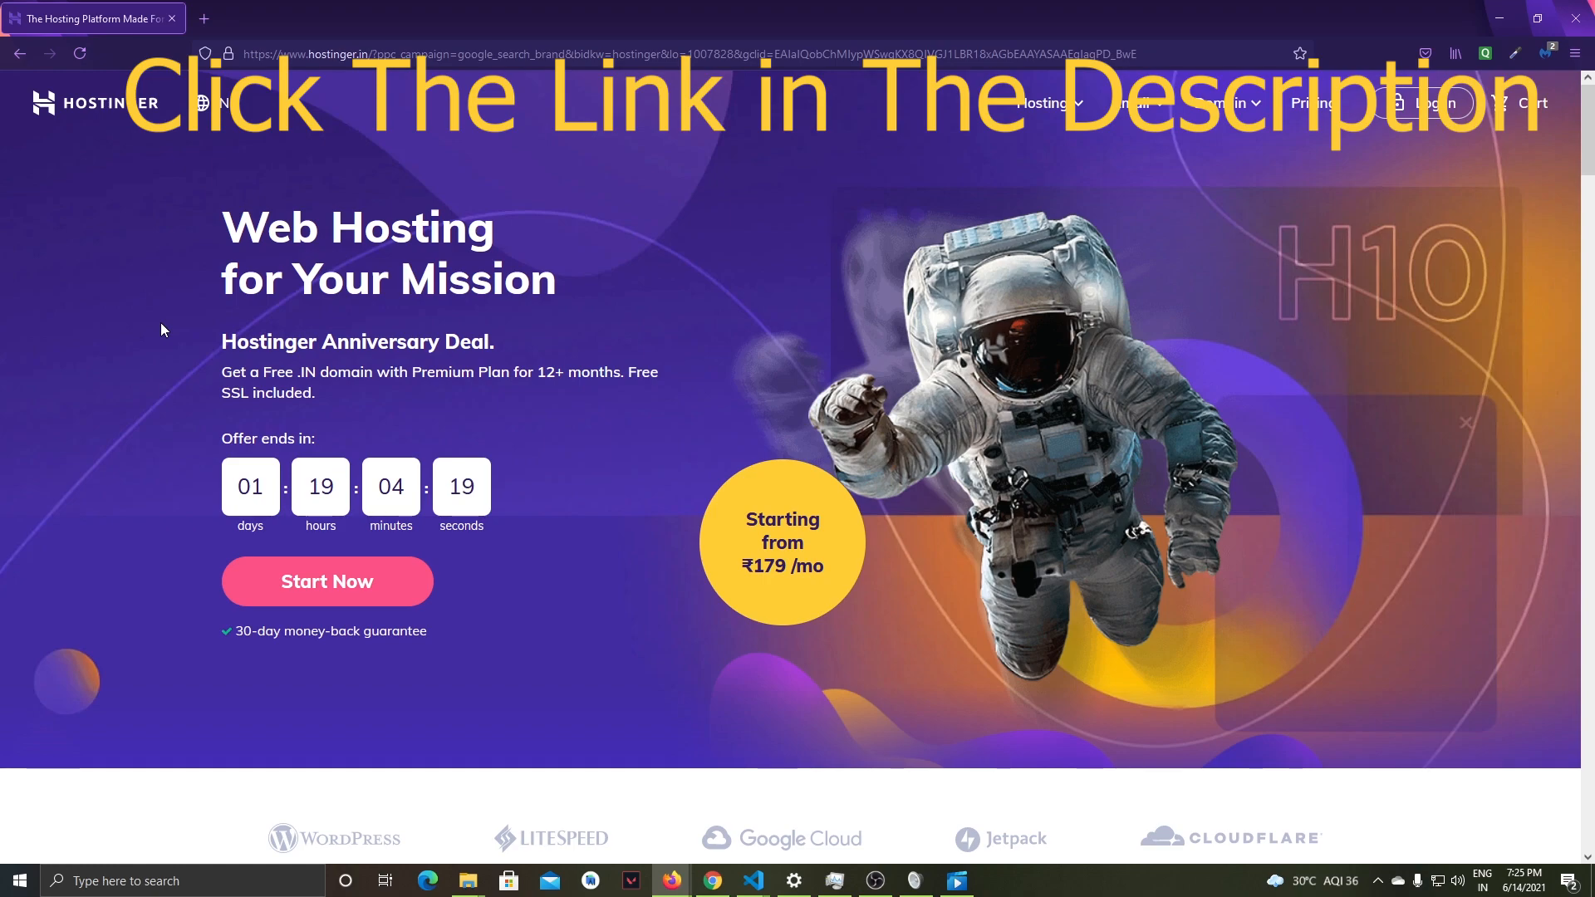
- Look through the Single, Premium and Business web hosting plans and their monthly prices
{"action": "scroll", "coordinate": [161, 323], "scroll_direction": "down", "scroll_amount": 1}
{"action": "scroll", "coordinate": [161, 322], "scroll_direction": "up", "scroll_amount": 1}
{"action": "scroll", "coordinate": [161, 324], "scroll_direction": "down", "scroll_amount": 10}
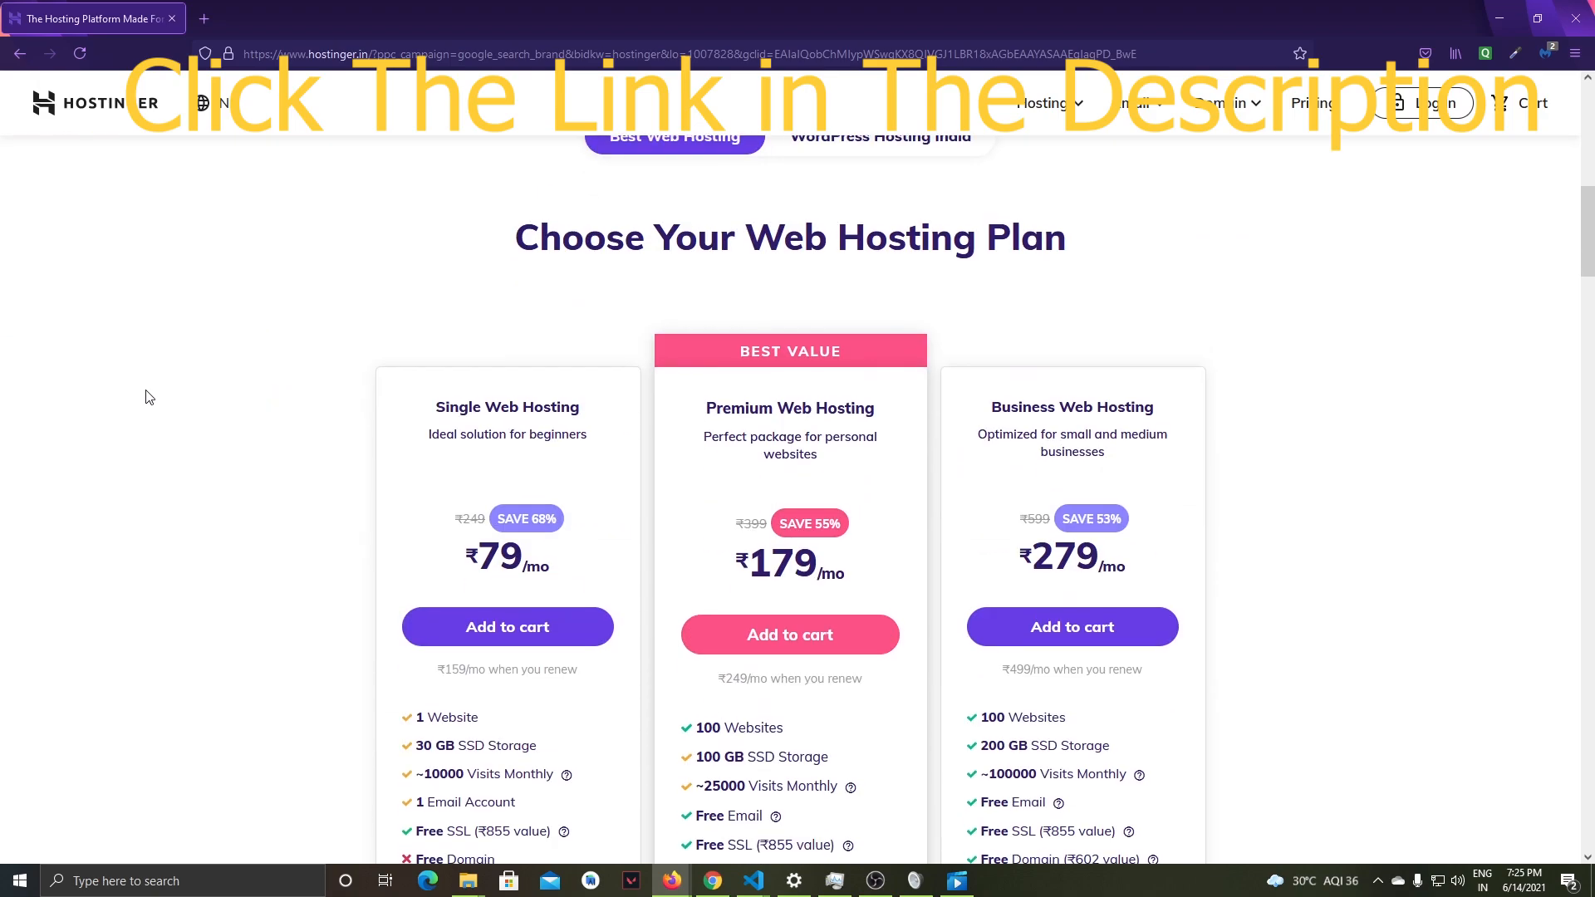
{"action": "scroll", "coordinate": [148, 397], "scroll_direction": "up", "scroll_amount": 1}
{"action": "scroll", "coordinate": [149, 397], "scroll_direction": "down", "scroll_amount": 3}
{"action": "scroll", "coordinate": [149, 397], "scroll_direction": "up", "scroll_amount": 3}
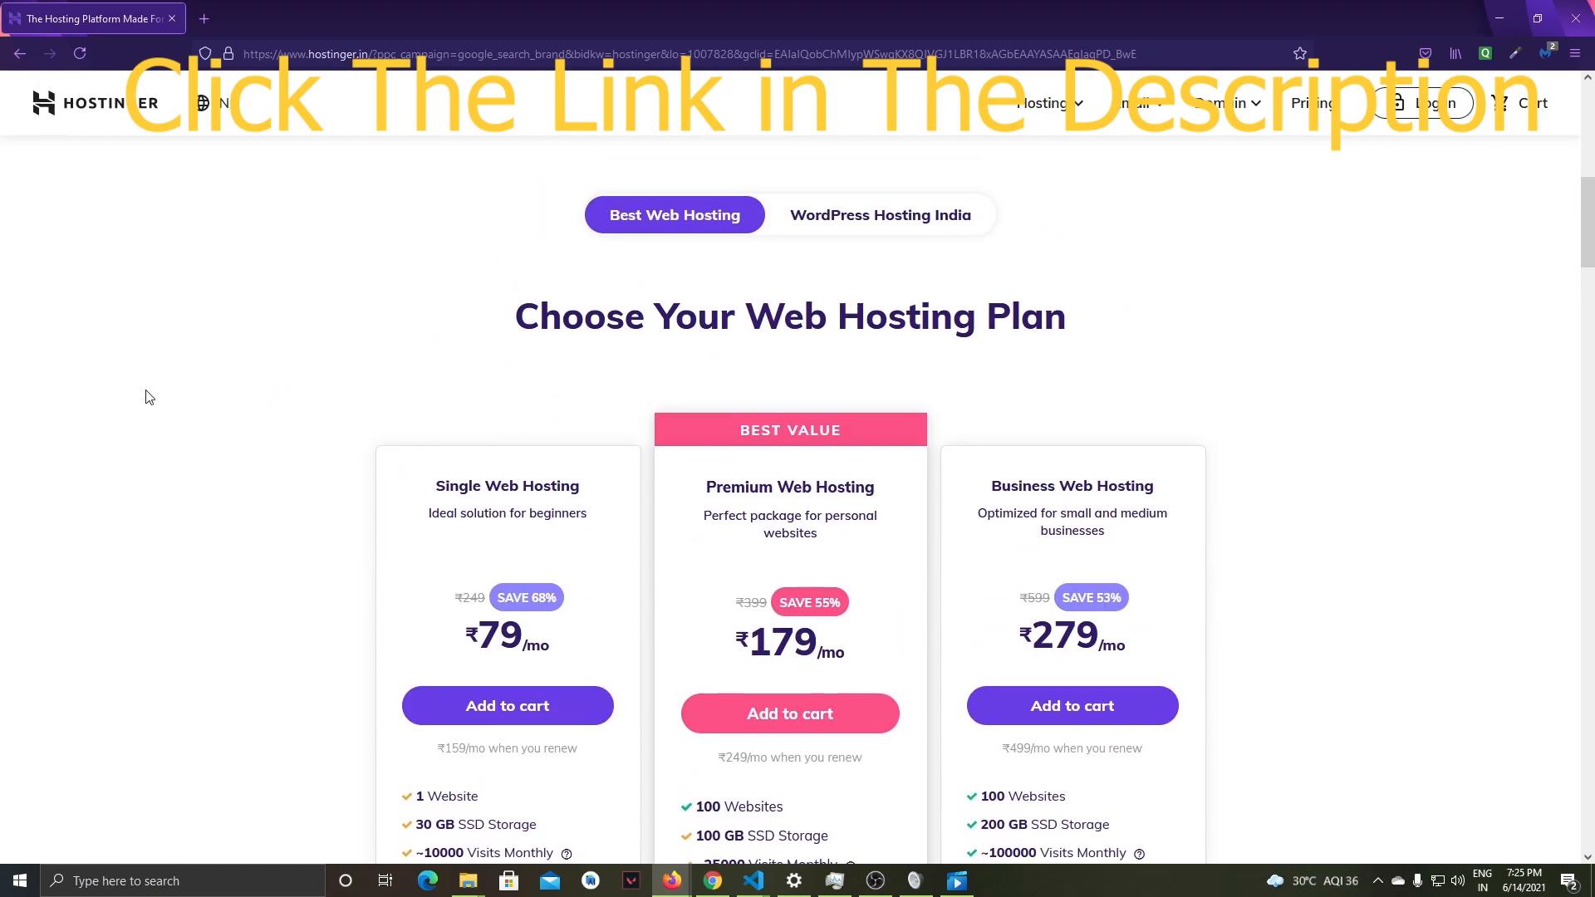
{"action": "scroll", "coordinate": [149, 398], "scroll_direction": "down", "scroll_amount": 1}
{"action": "scroll", "coordinate": [149, 397], "scroll_direction": "down", "scroll_amount": 2}
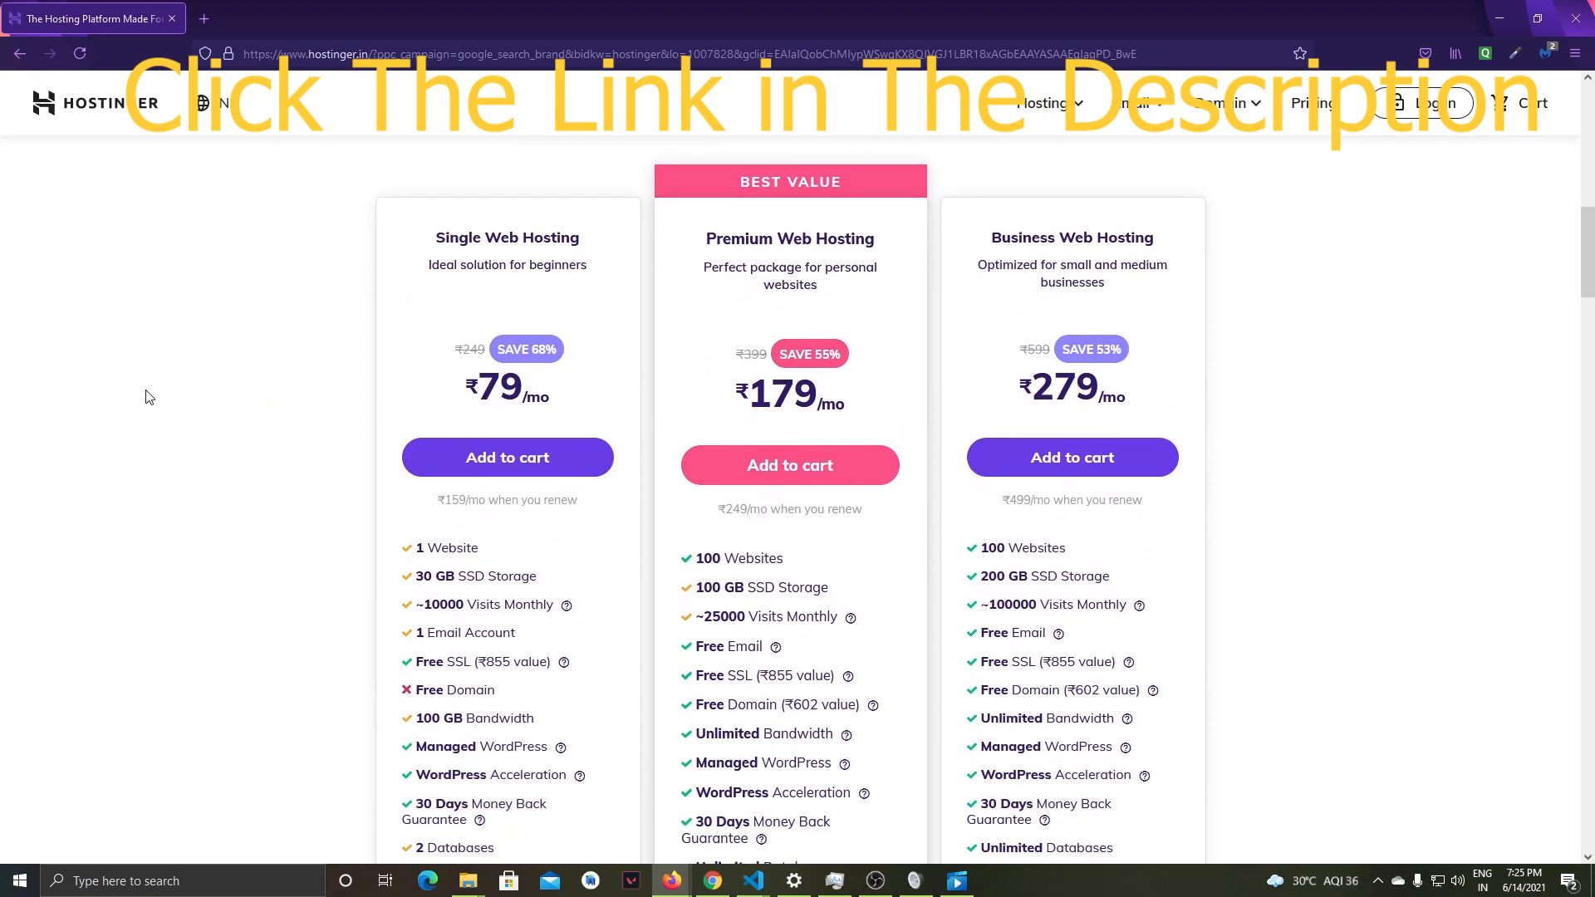
{"action": "scroll", "coordinate": [149, 397], "scroll_direction": "down", "scroll_amount": 1}
{"action": "scroll", "coordinate": [145, 395], "scroll_direction": "up", "scroll_amount": 1}
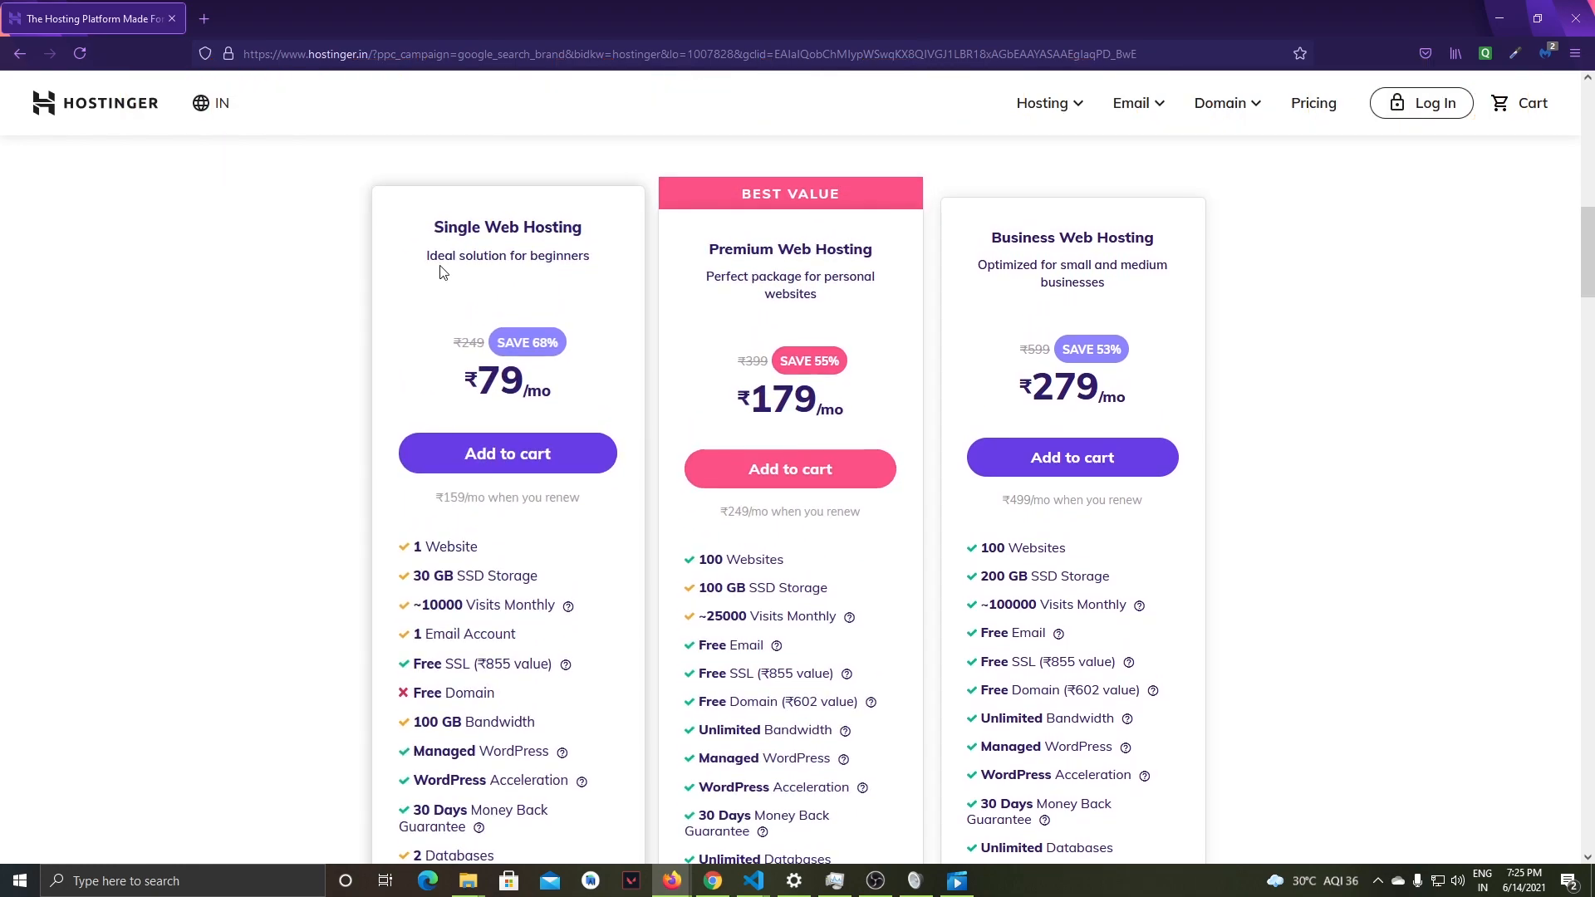
- Compare which kind of website the Single and Premium Web Hosting plans are intended for
{"action": "left_click_drag", "start_coordinate": [419, 258], "coordinate": [584, 256]}
{"action": "left_click", "coordinate": [606, 264]}
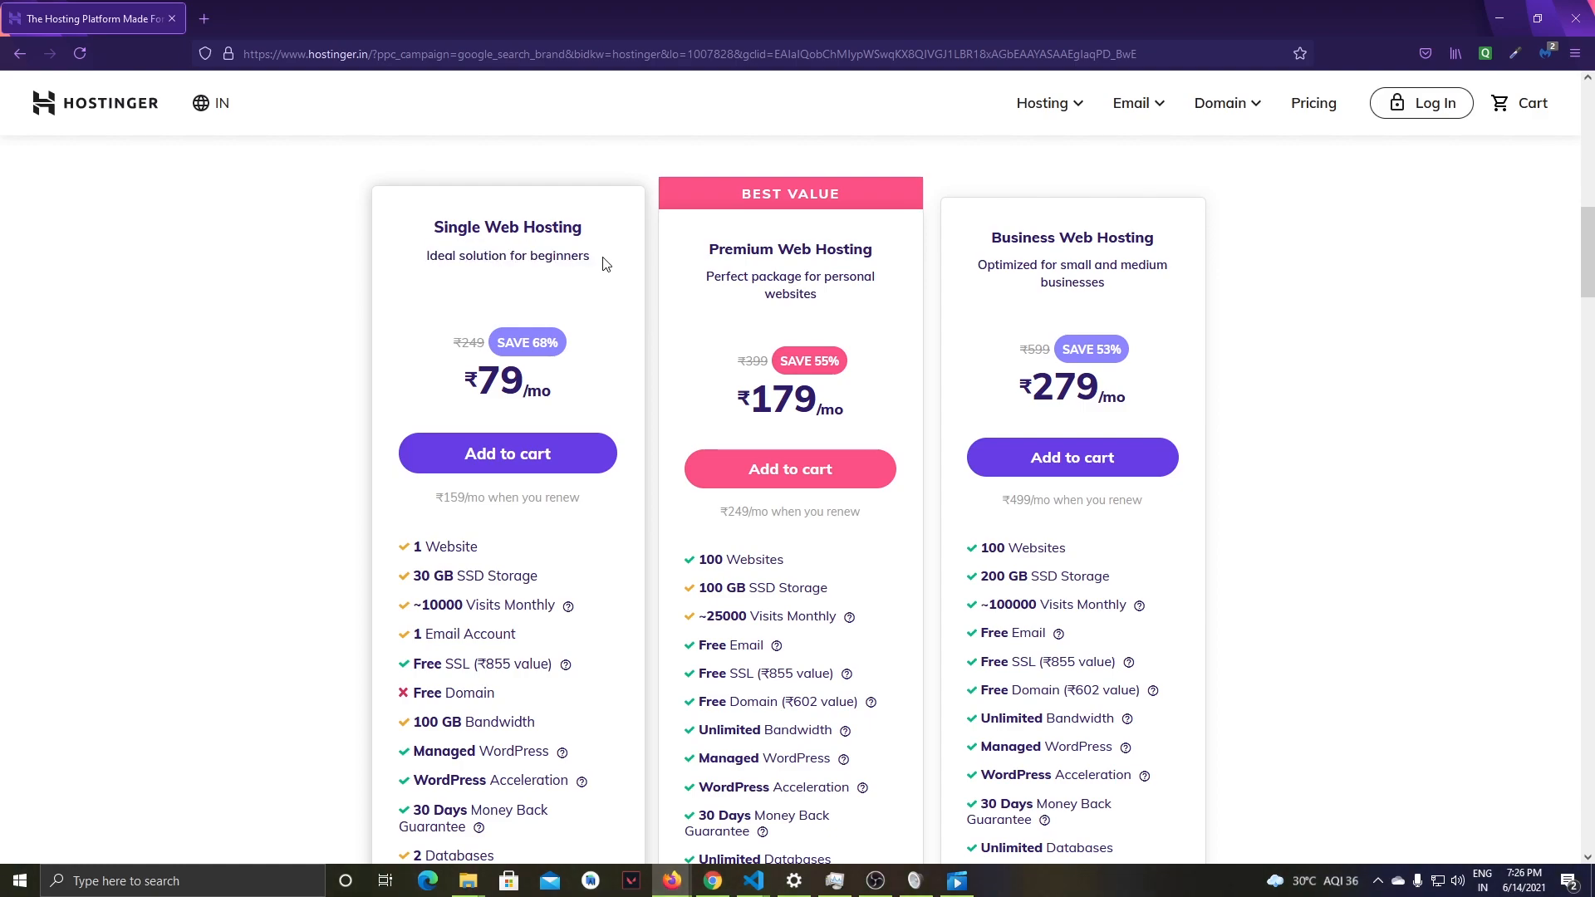
{"action": "scroll", "coordinate": [296, 357], "scroll_direction": "up", "scroll_amount": 2}
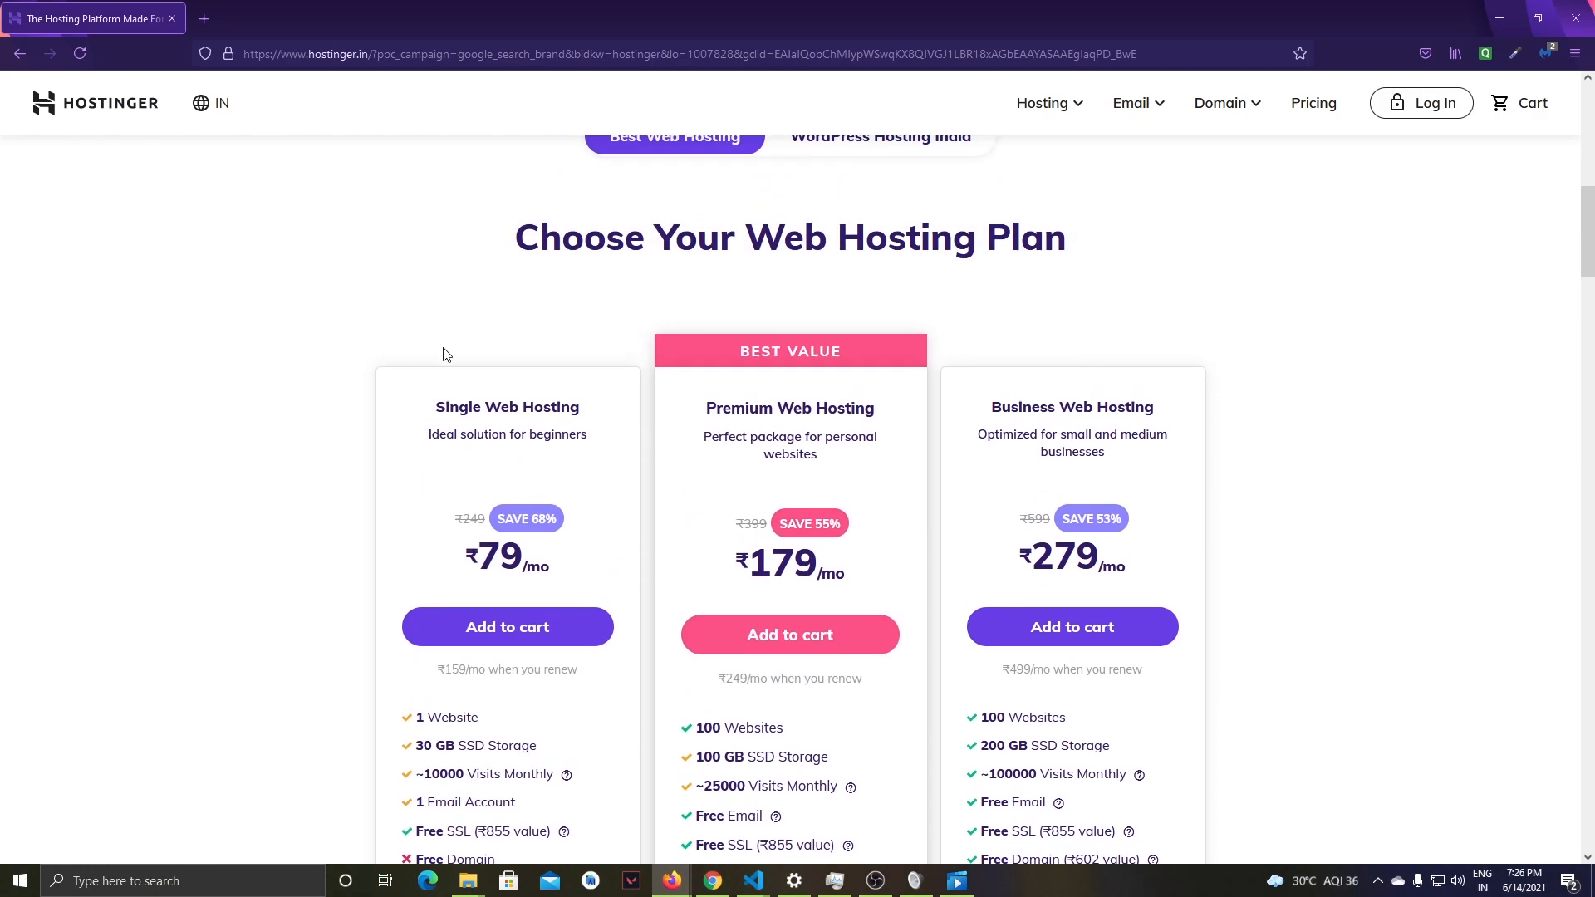
{"action": "scroll", "coordinate": [807, 409], "scroll_direction": "down", "scroll_amount": 4}
{"action": "scroll", "coordinate": [802, 410], "scroll_direction": "up", "scroll_amount": 2}
{"action": "scroll", "coordinate": [592, 406], "scroll_direction": "down", "scroll_amount": 1}
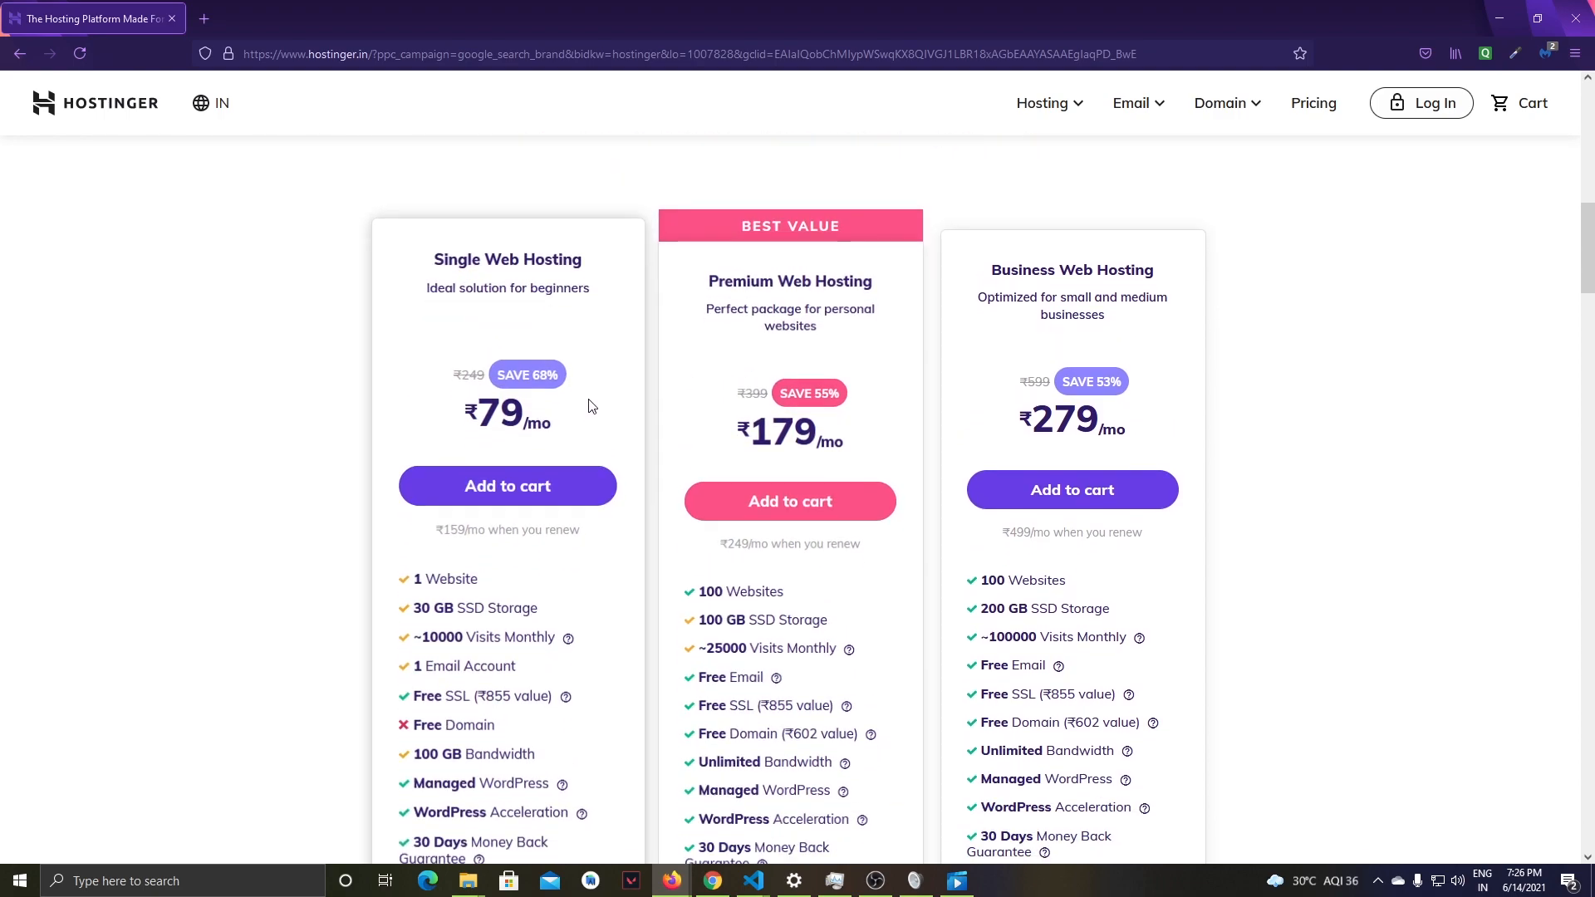
{"action": "scroll", "coordinate": [540, 382], "scroll_direction": "up", "scroll_amount": 1}
{"action": "left_click_drag", "start_coordinate": [425, 346], "coordinate": [868, 374]}
{"action": "left_click", "coordinate": [629, 347]}
{"action": "left_click", "coordinate": [840, 378]}
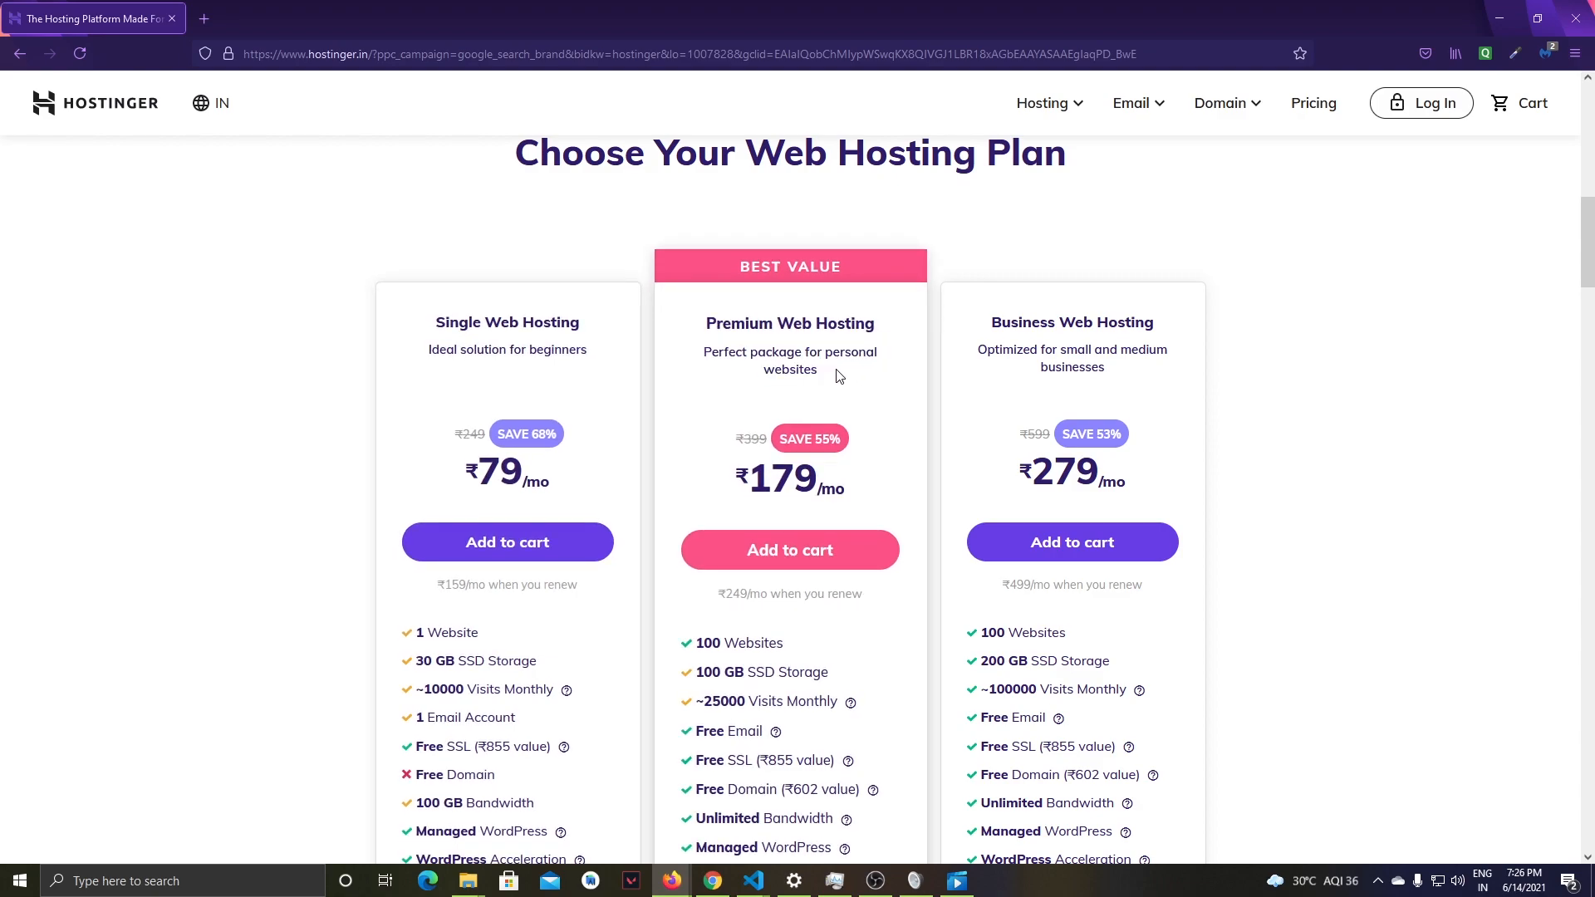
- Compare the prices and included features of the Single, Premium and Business plans
{"action": "scroll", "coordinate": [459, 374], "scroll_direction": "down", "scroll_amount": 2}
{"action": "left_click_drag", "start_coordinate": [397, 472], "coordinate": [490, 468]}
{"action": "left_click", "coordinate": [488, 468]}
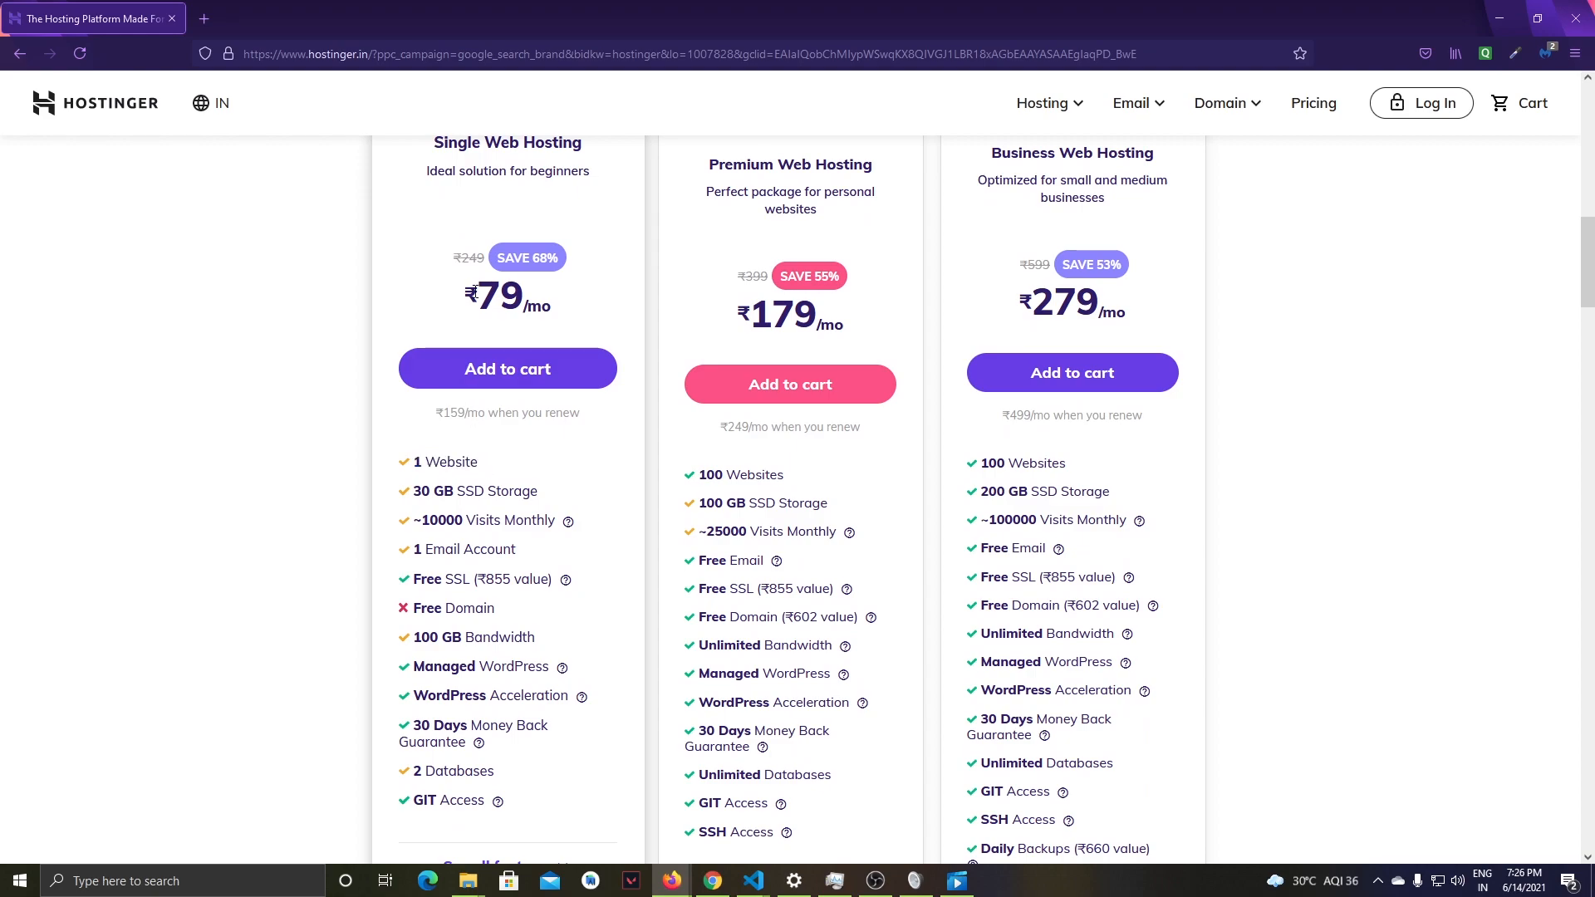
{"action": "scroll", "coordinate": [249, 463], "scroll_direction": "up", "scroll_amount": 2}
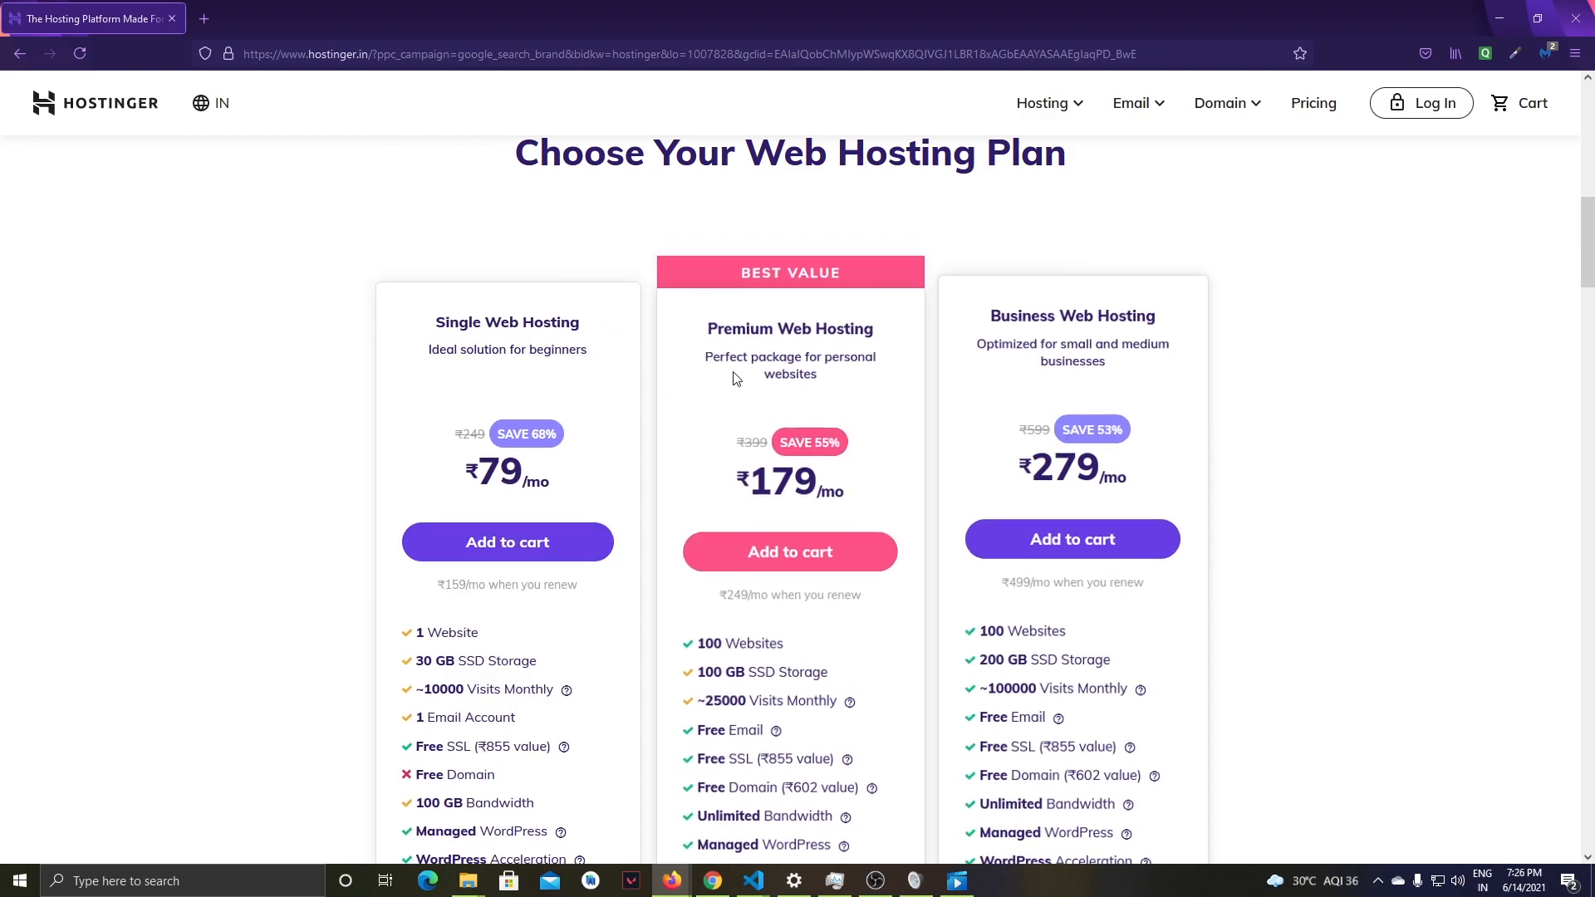
{"action": "scroll", "coordinate": [926, 452], "scroll_direction": "down", "scroll_amount": 1}
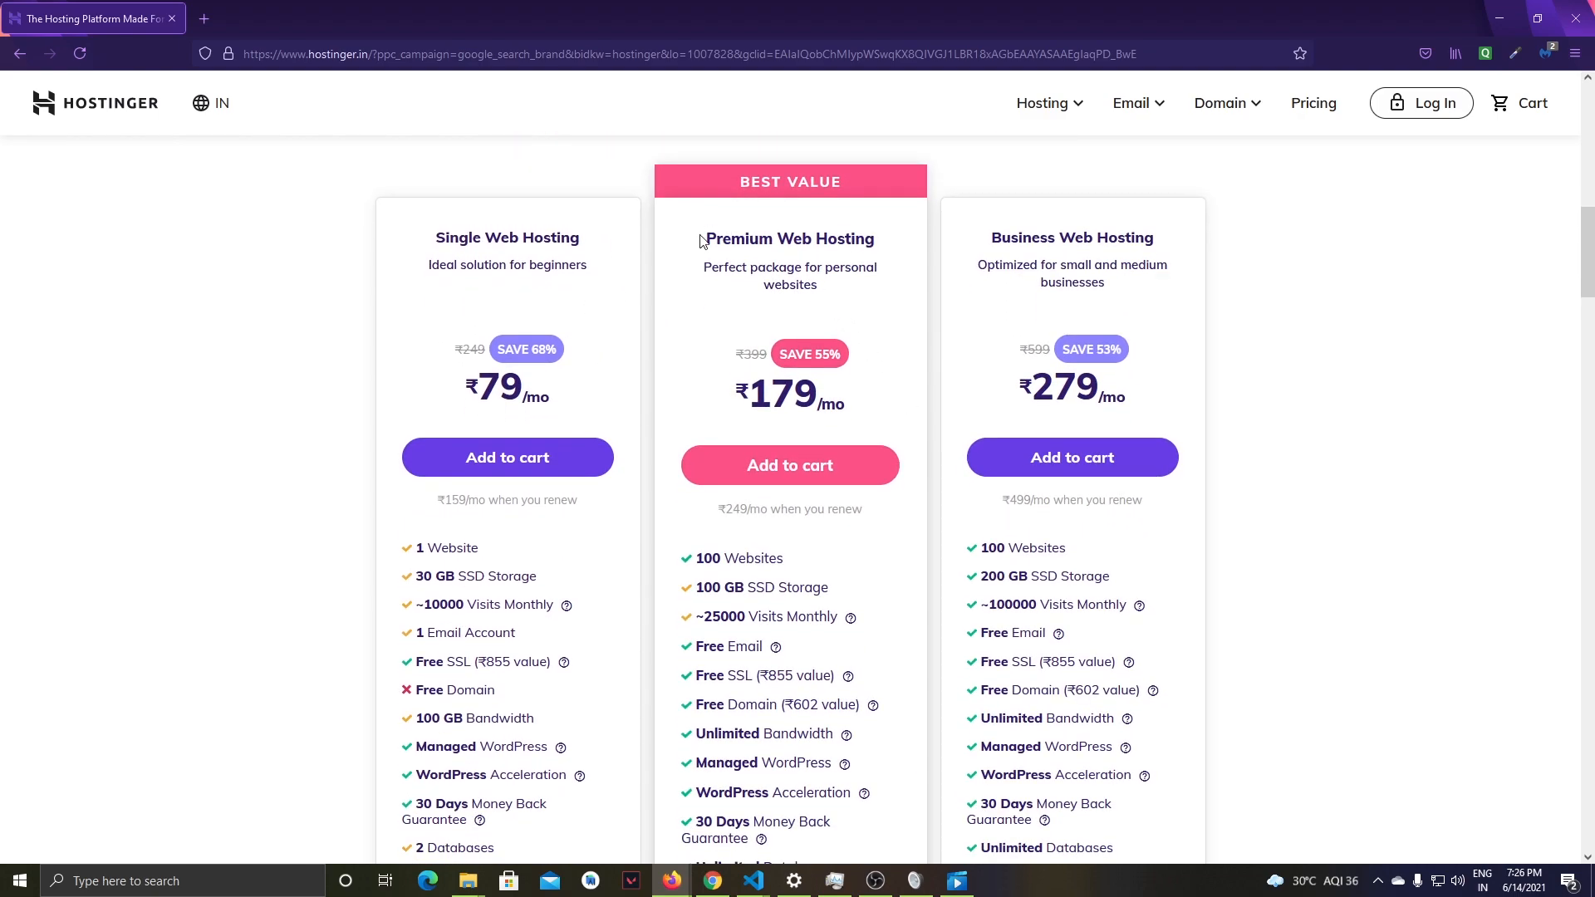
{"action": "scroll", "coordinate": [987, 376], "scroll_direction": "down", "scroll_amount": 2}
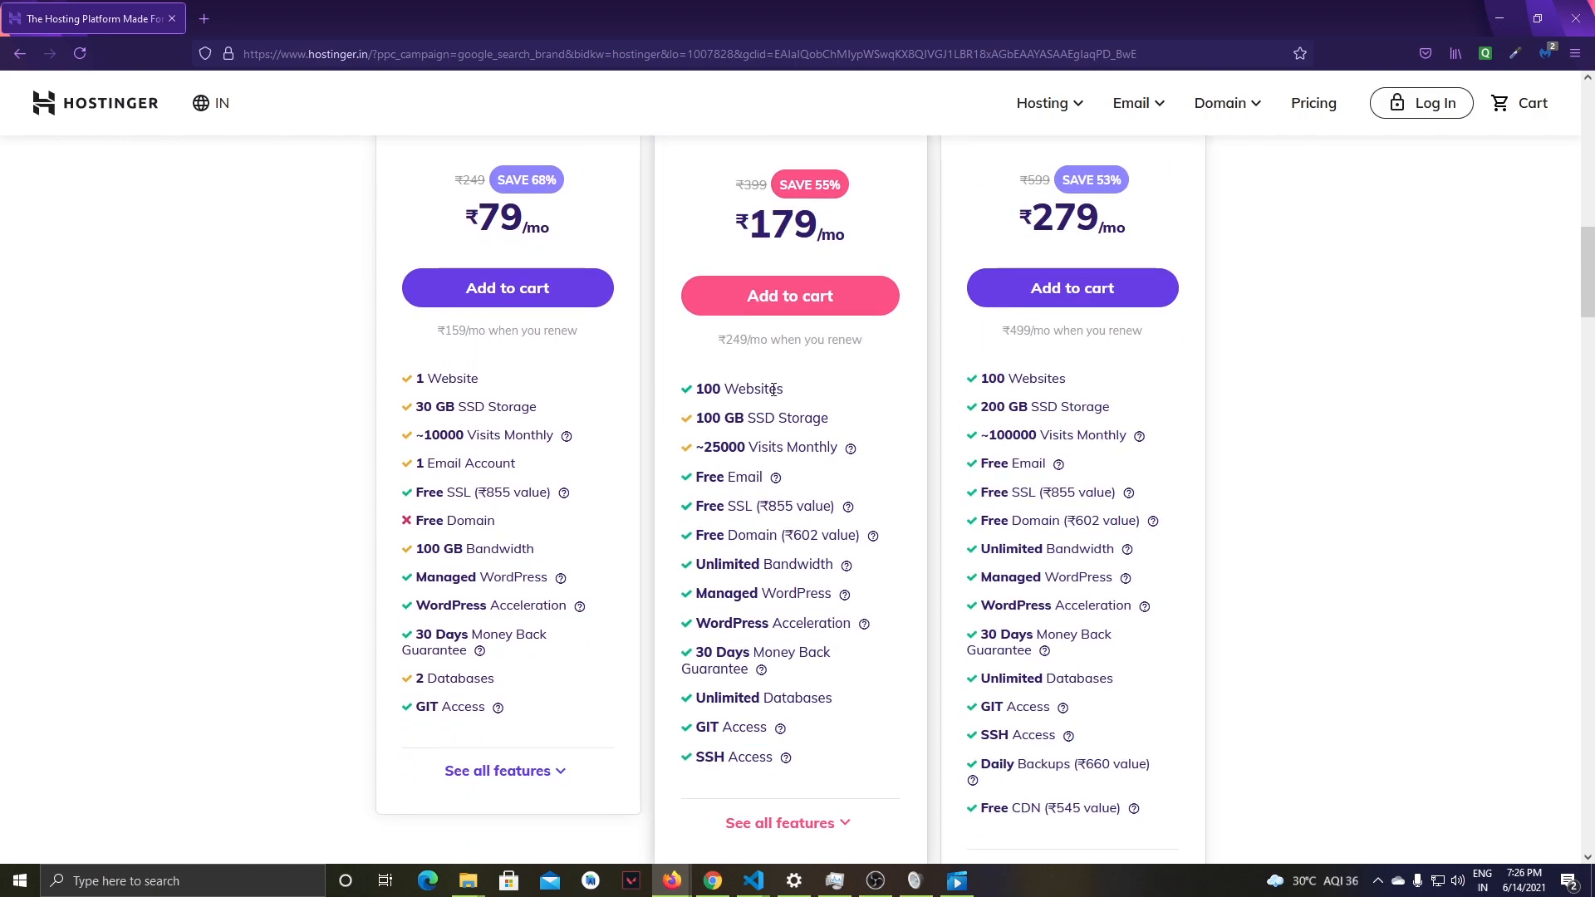
{"action": "scroll", "coordinate": [886, 395], "scroll_direction": "up", "scroll_amount": 2}
{"action": "scroll", "coordinate": [1093, 563], "scroll_direction": "down", "scroll_amount": 3}
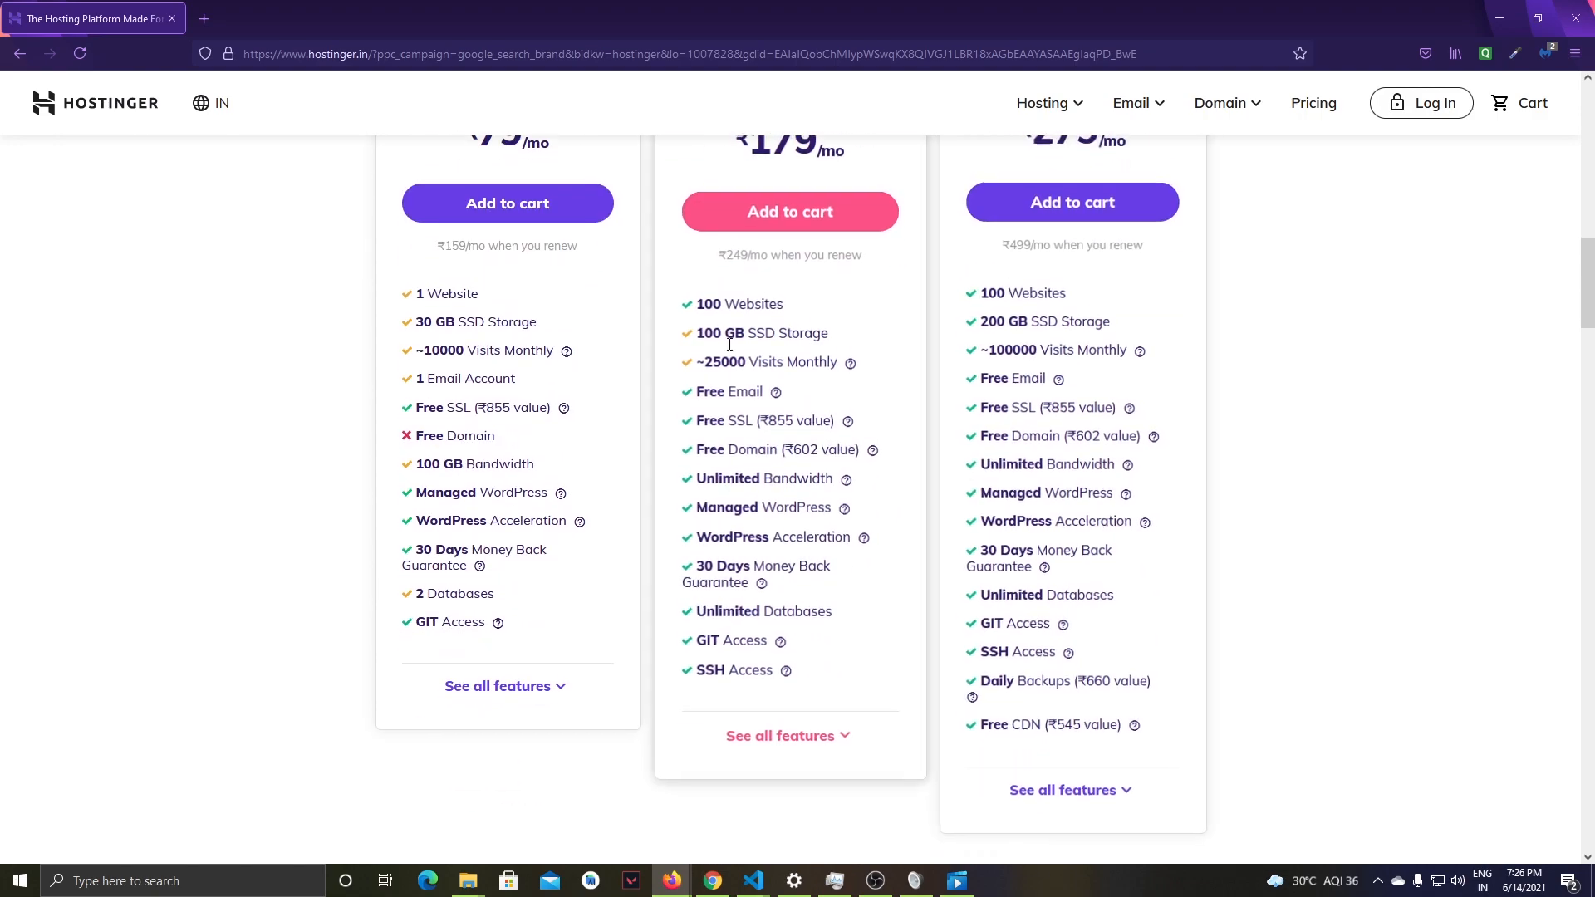
{"action": "scroll", "coordinate": [1108, 305], "scroll_direction": "up", "scroll_amount": 1}
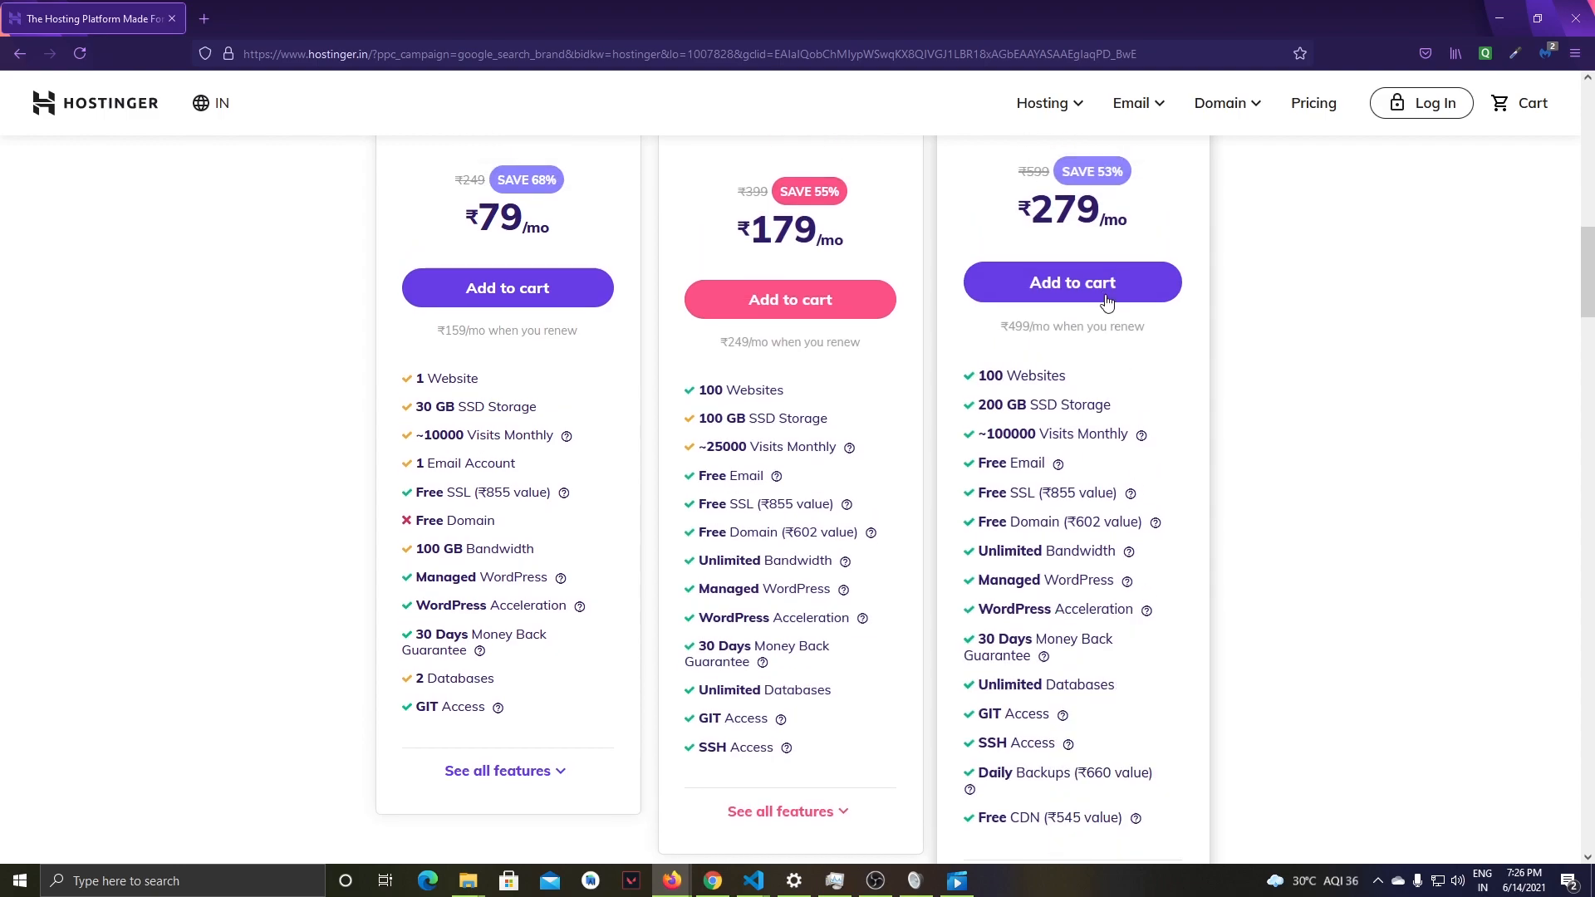
- Add the Single Web Hosting plan to the cart
{"action": "scroll", "coordinate": [1090, 627], "scroll_direction": "up", "scroll_amount": 2}
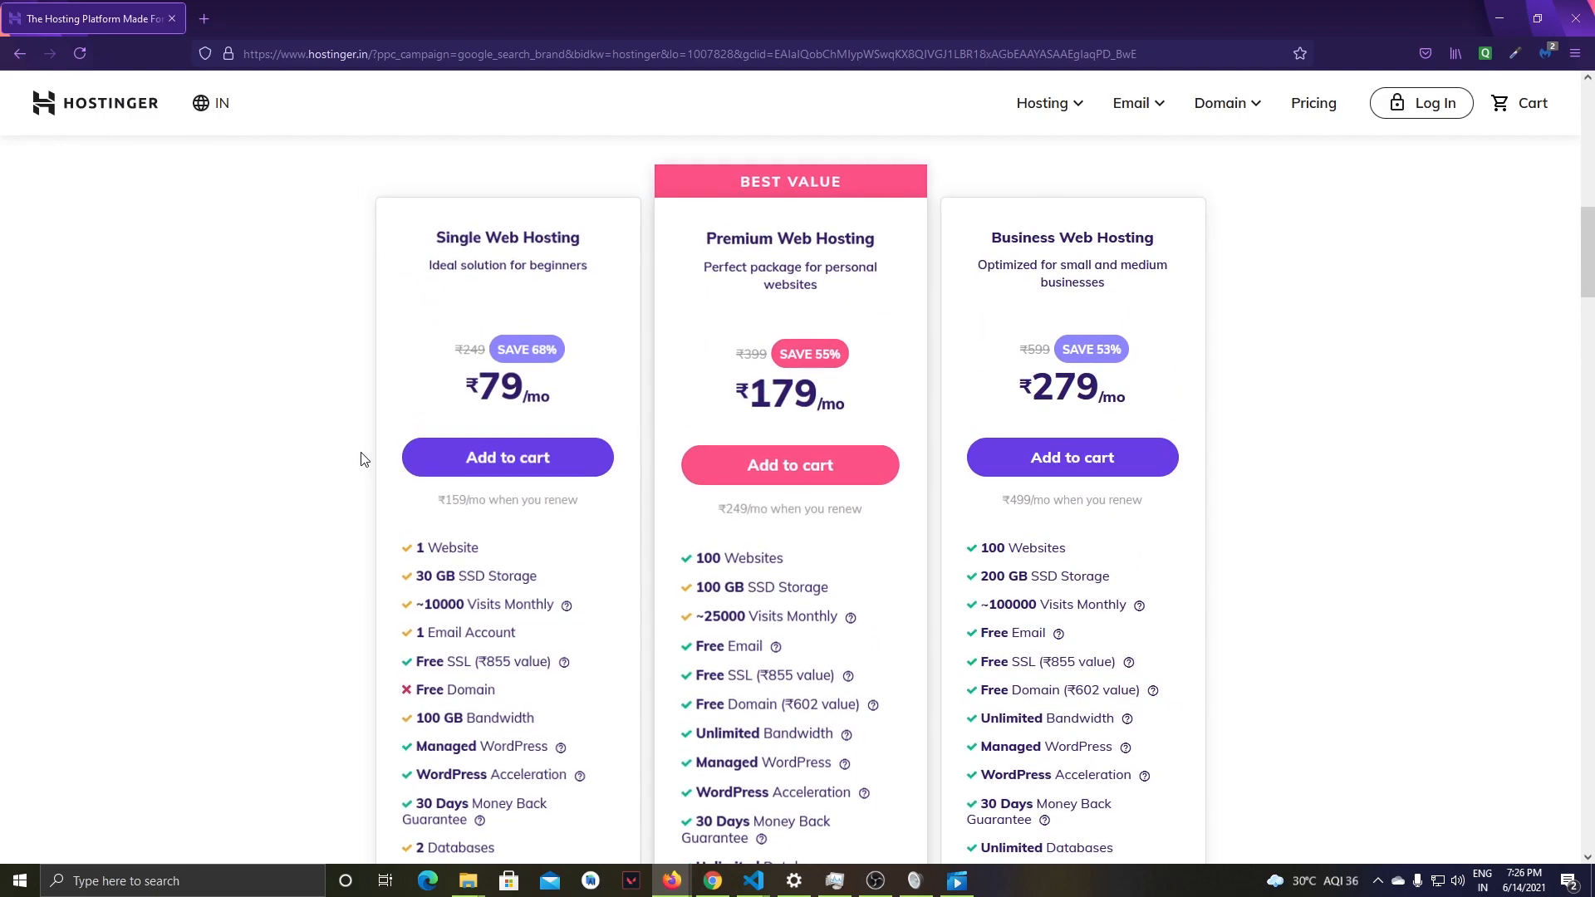
{"action": "scroll", "coordinate": [360, 463], "scroll_direction": "down", "scroll_amount": 3}
{"action": "scroll", "coordinate": [332, 373], "scroll_direction": "up", "scroll_amount": 2}
{"action": "scroll", "coordinate": [314, 306], "scroll_direction": "up", "scroll_amount": 2}
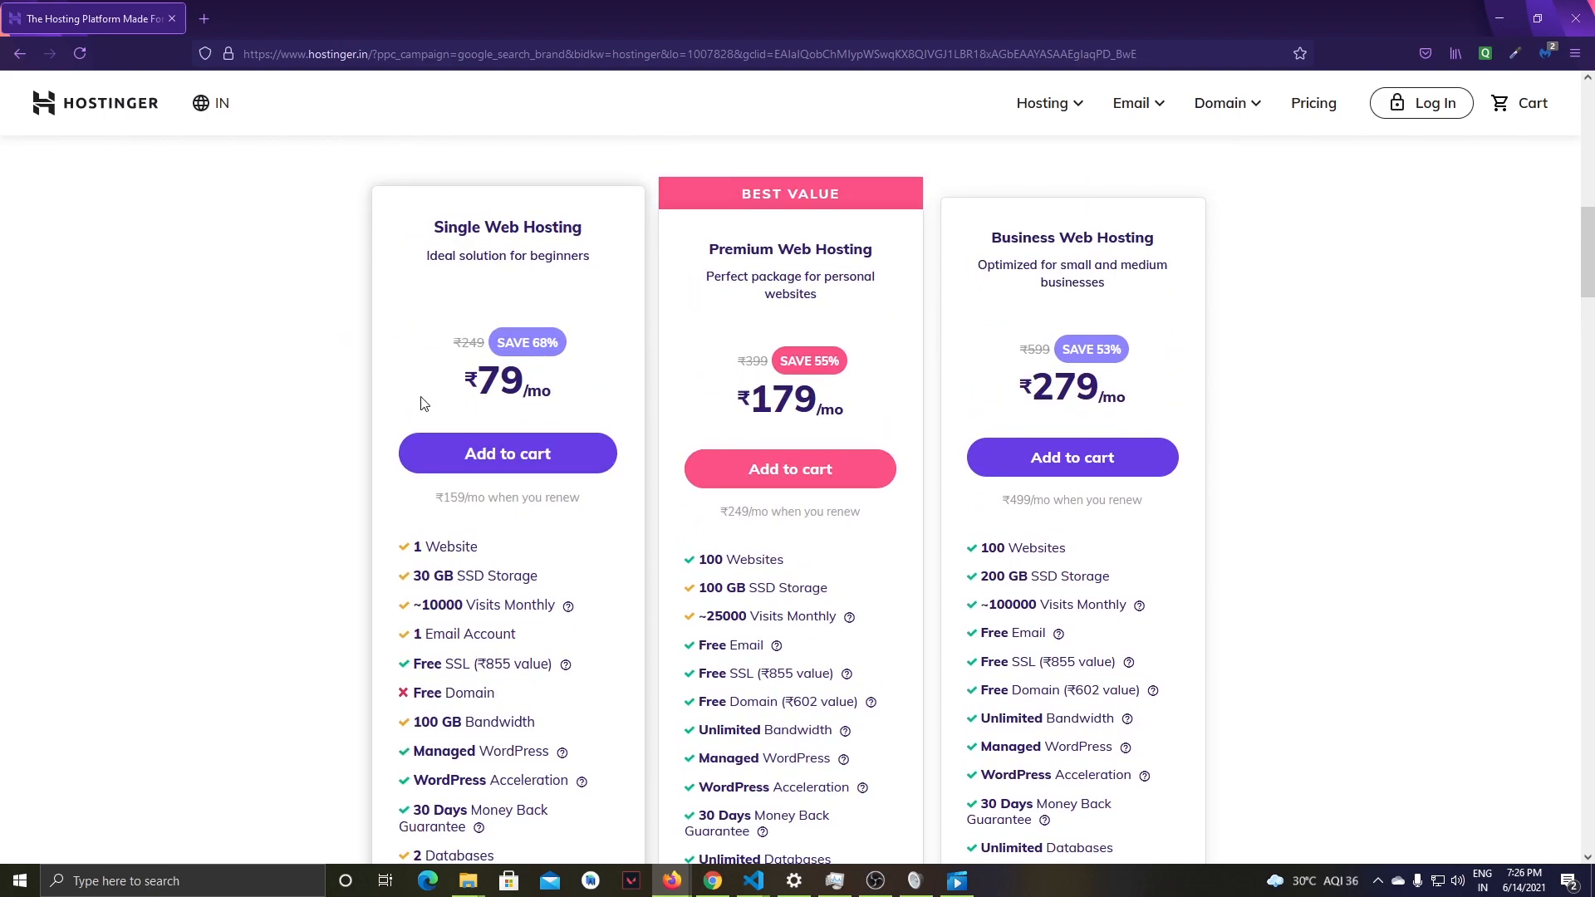
{"action": "scroll", "coordinate": [420, 402], "scroll_direction": "down", "scroll_amount": 4}
{"action": "scroll", "coordinate": [366, 473], "scroll_direction": "up", "scroll_amount": 3}
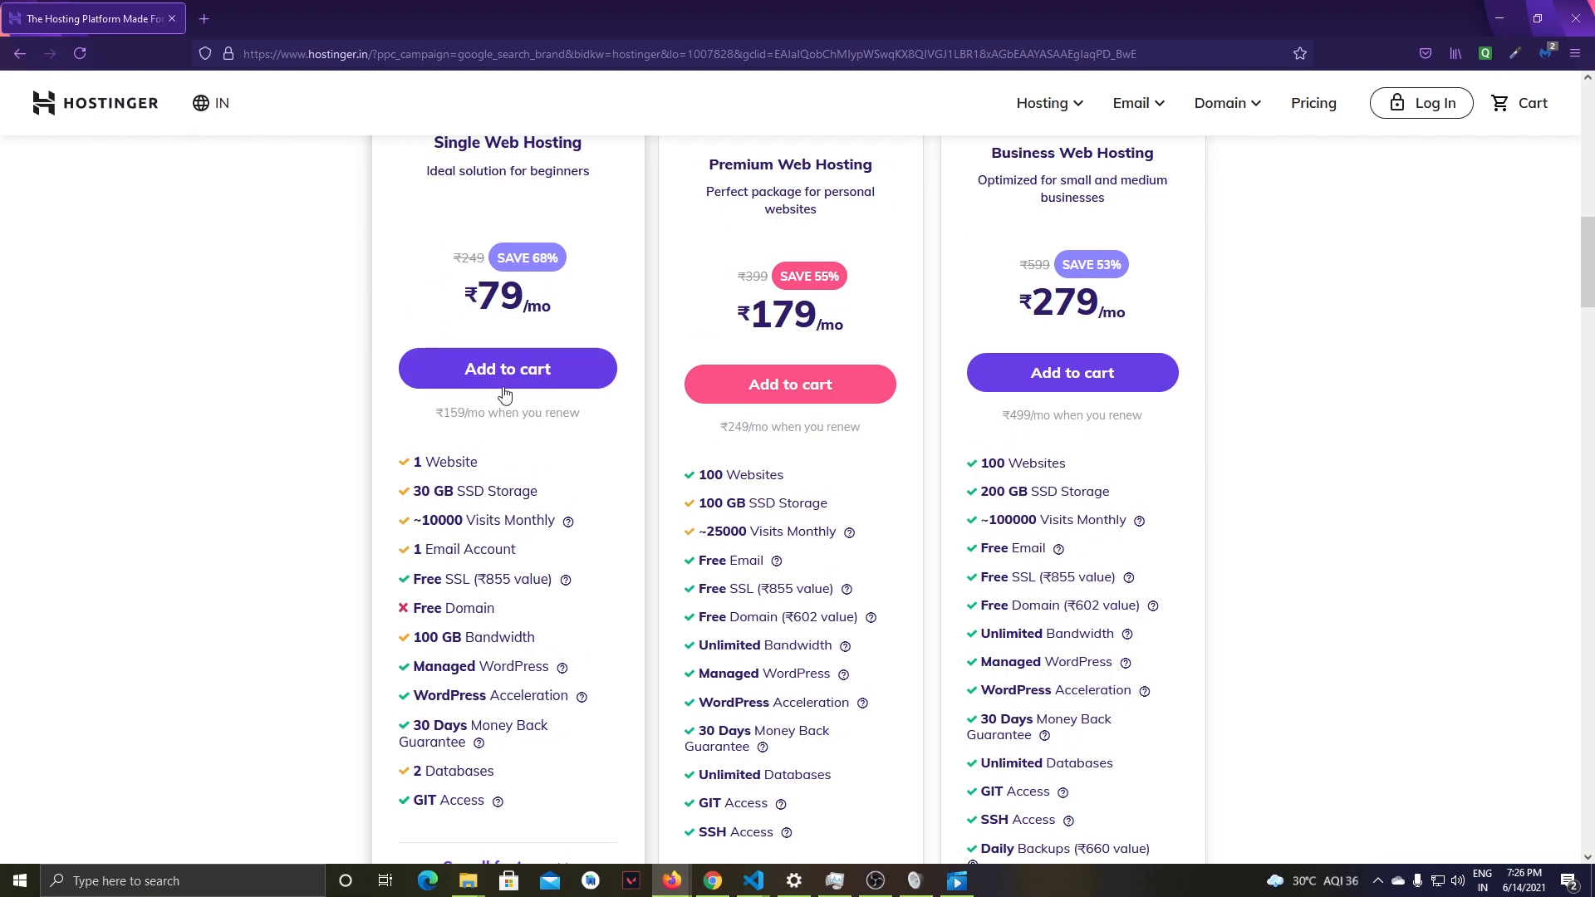
{"action": "scroll", "coordinate": [390, 419], "scroll_direction": "up", "scroll_amount": 1}
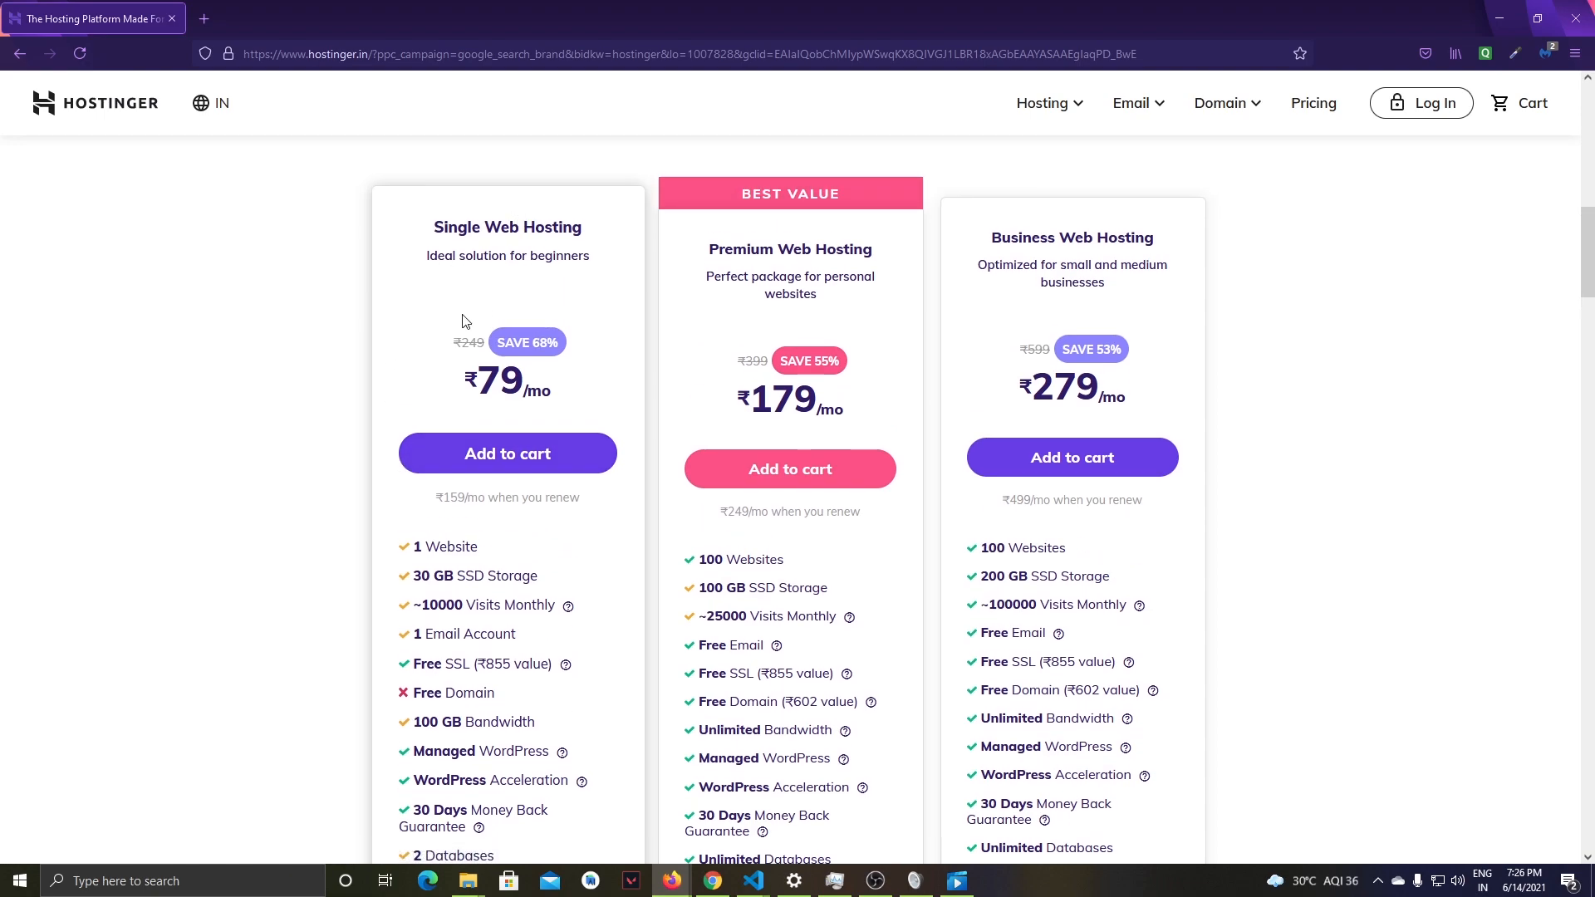
{"action": "left_click", "coordinate": [538, 457]}
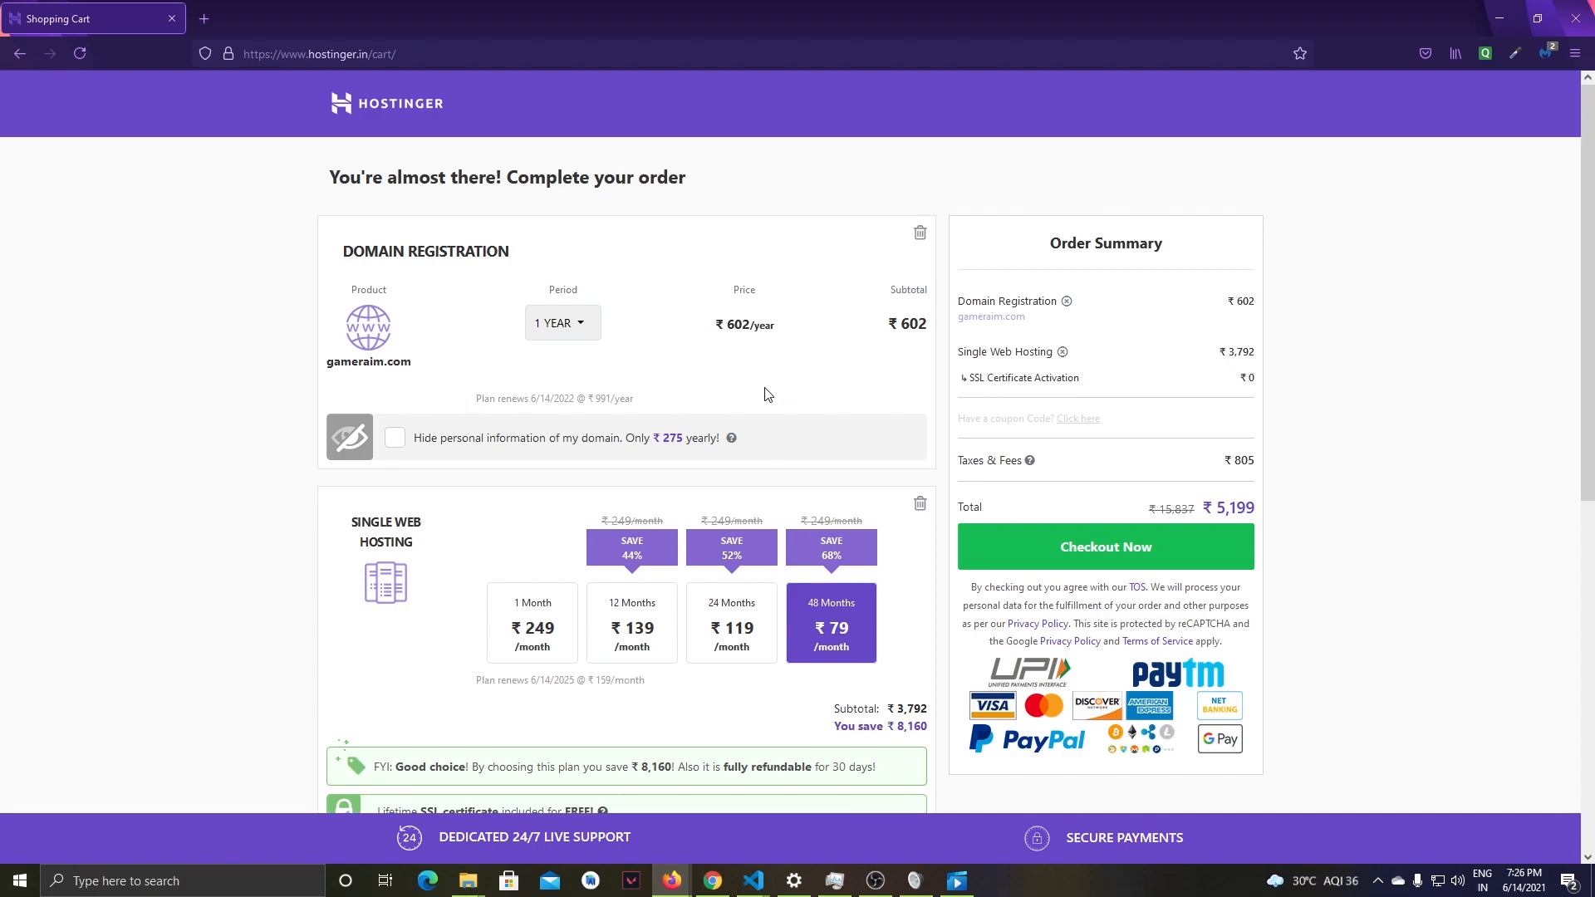
- Review the order summary and remove the gameraim.com domain registration from the cart
{"action": "scroll", "coordinate": [1099, 370], "scroll_direction": "down", "scroll_amount": 3}
{"action": "scroll", "coordinate": [1109, 418], "scroll_direction": "up", "scroll_amount": 3}
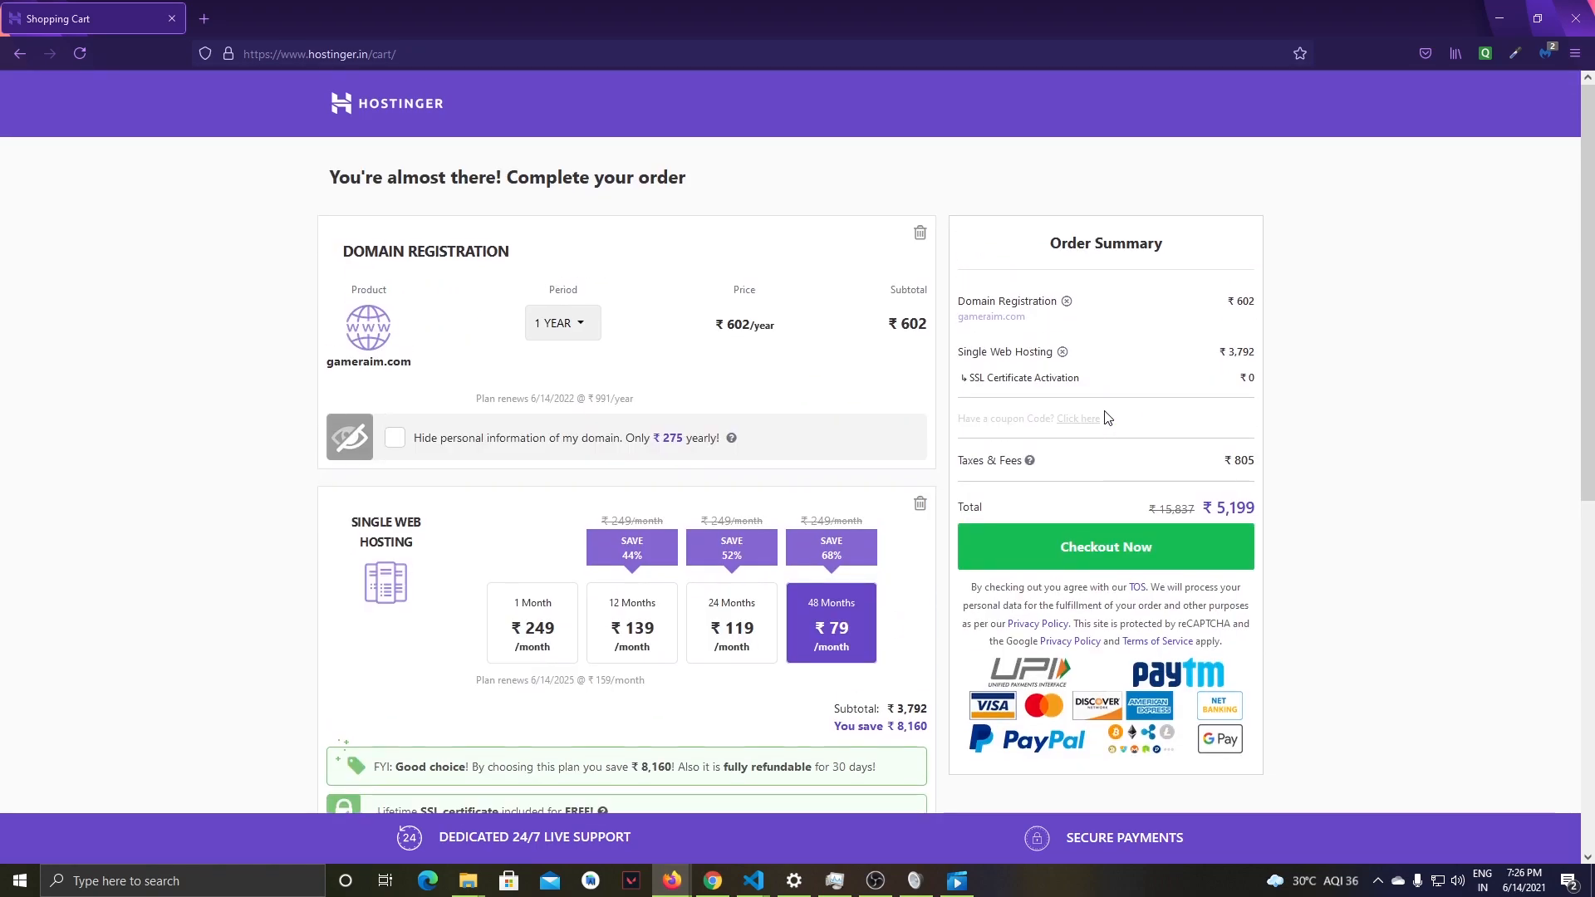
{"action": "scroll", "coordinate": [267, 526], "scroll_direction": "down", "scroll_amount": 1}
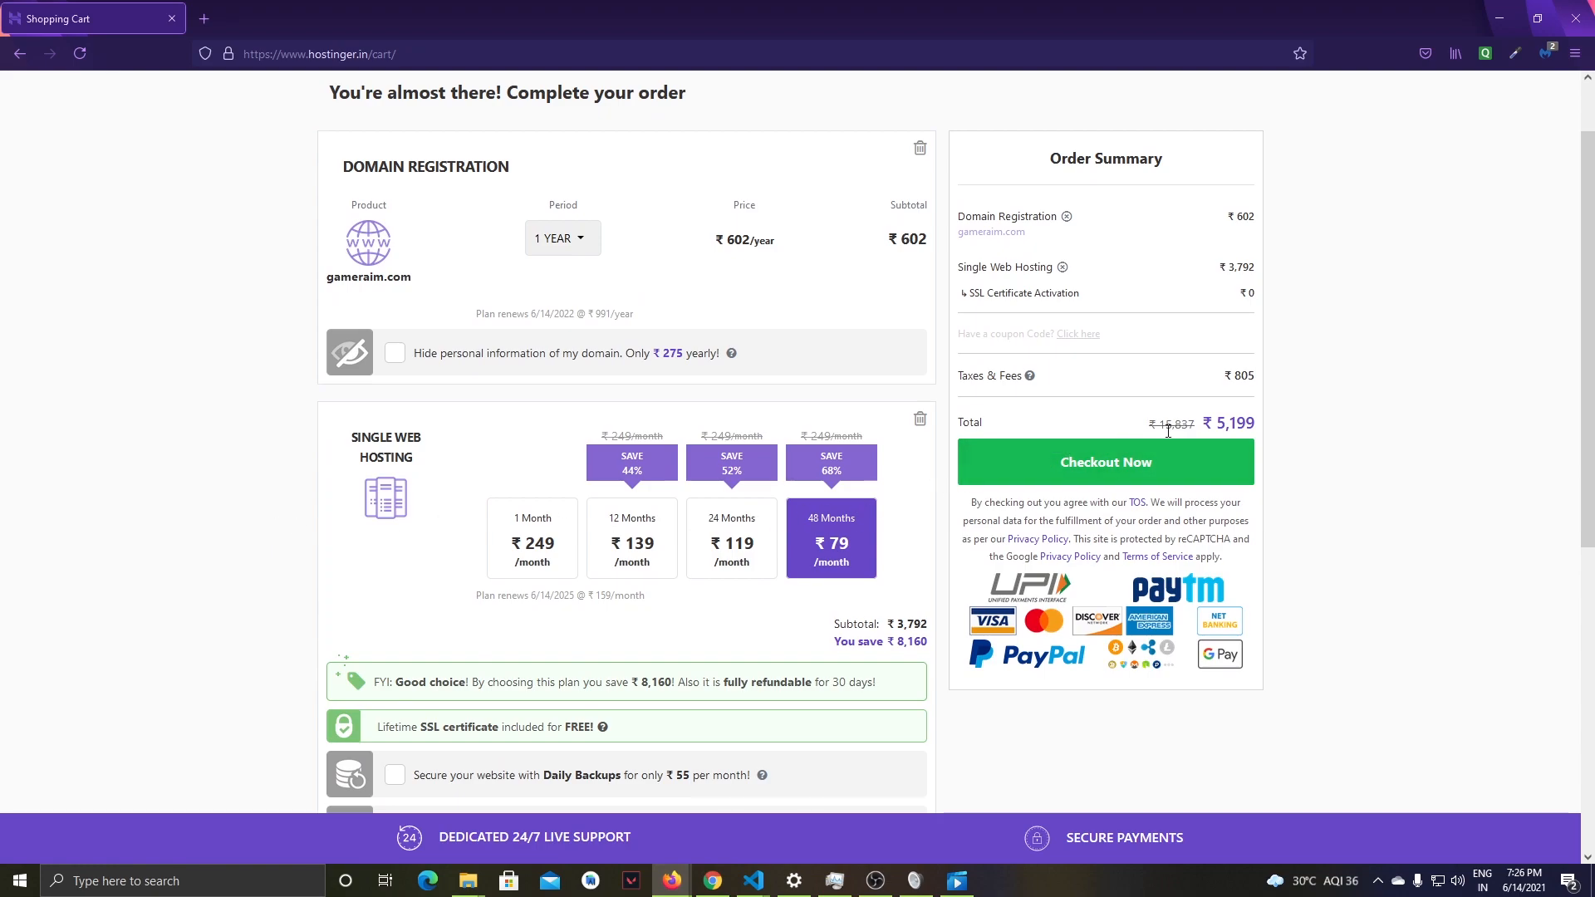
{"action": "scroll", "coordinate": [955, 425], "scroll_direction": "up", "scroll_amount": 1}
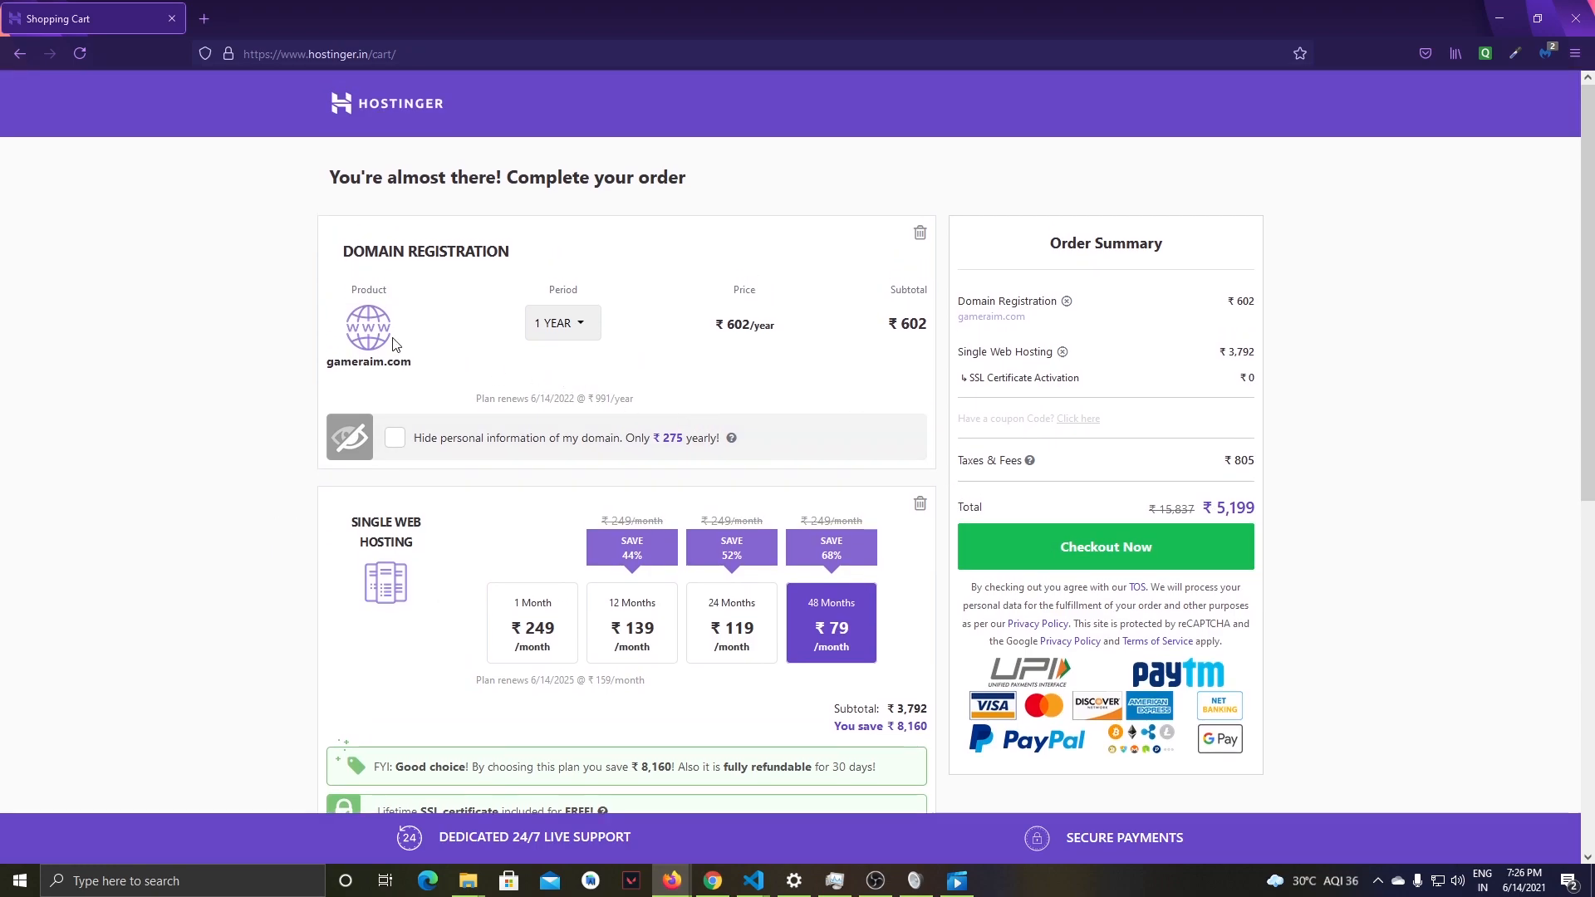
{"action": "left_click", "coordinate": [921, 238]}
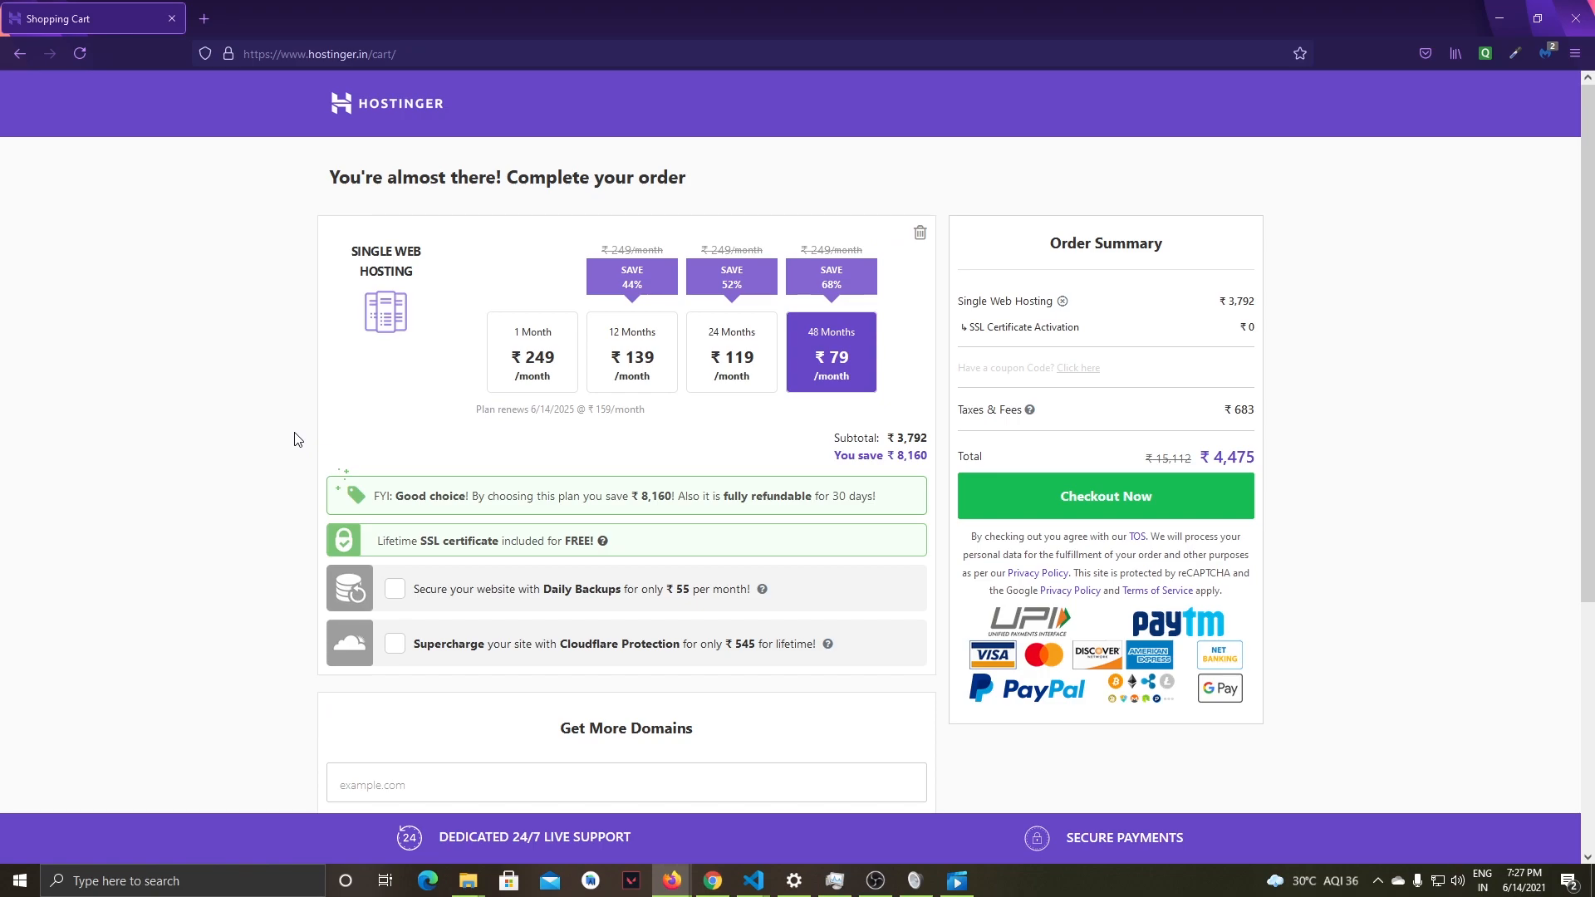
- Compare the Single Web Hosting cost for the 12, 24 and 48 month periods, finishing with 48 months selected
{"action": "scroll", "coordinate": [296, 439], "scroll_direction": "down", "scroll_amount": 3}
{"action": "scroll", "coordinate": [287, 399], "scroll_direction": "up", "scroll_amount": 3}
{"action": "left_click", "coordinate": [640, 355]}
{"action": "left_click", "coordinate": [731, 357]}
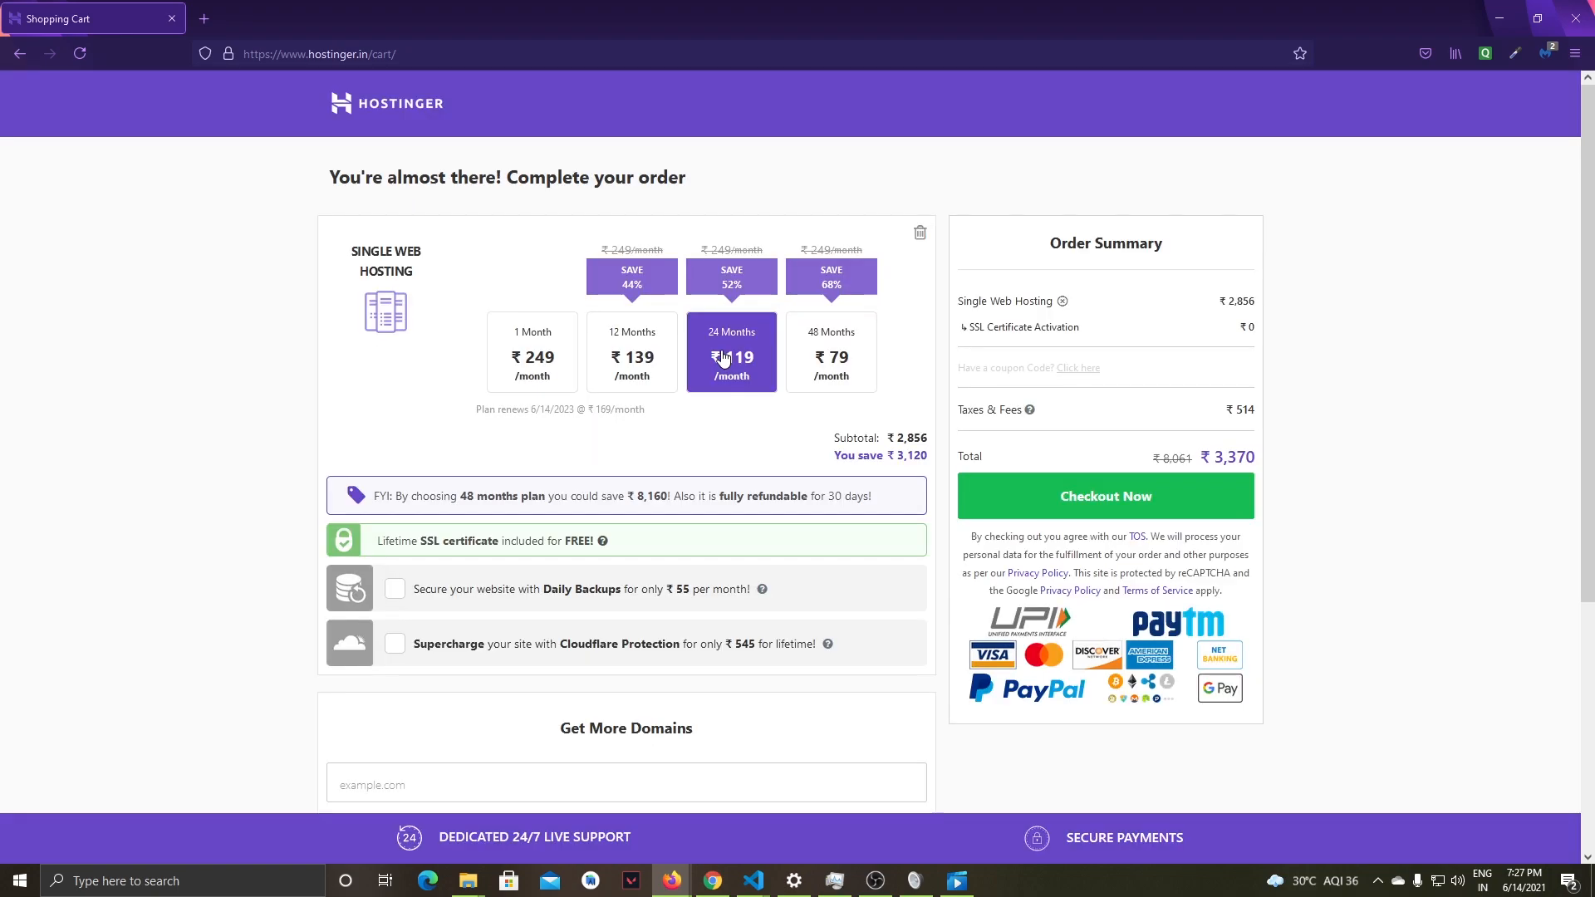
{"action": "left_click", "coordinate": [823, 359]}
{"action": "left_click", "coordinate": [652, 359]}
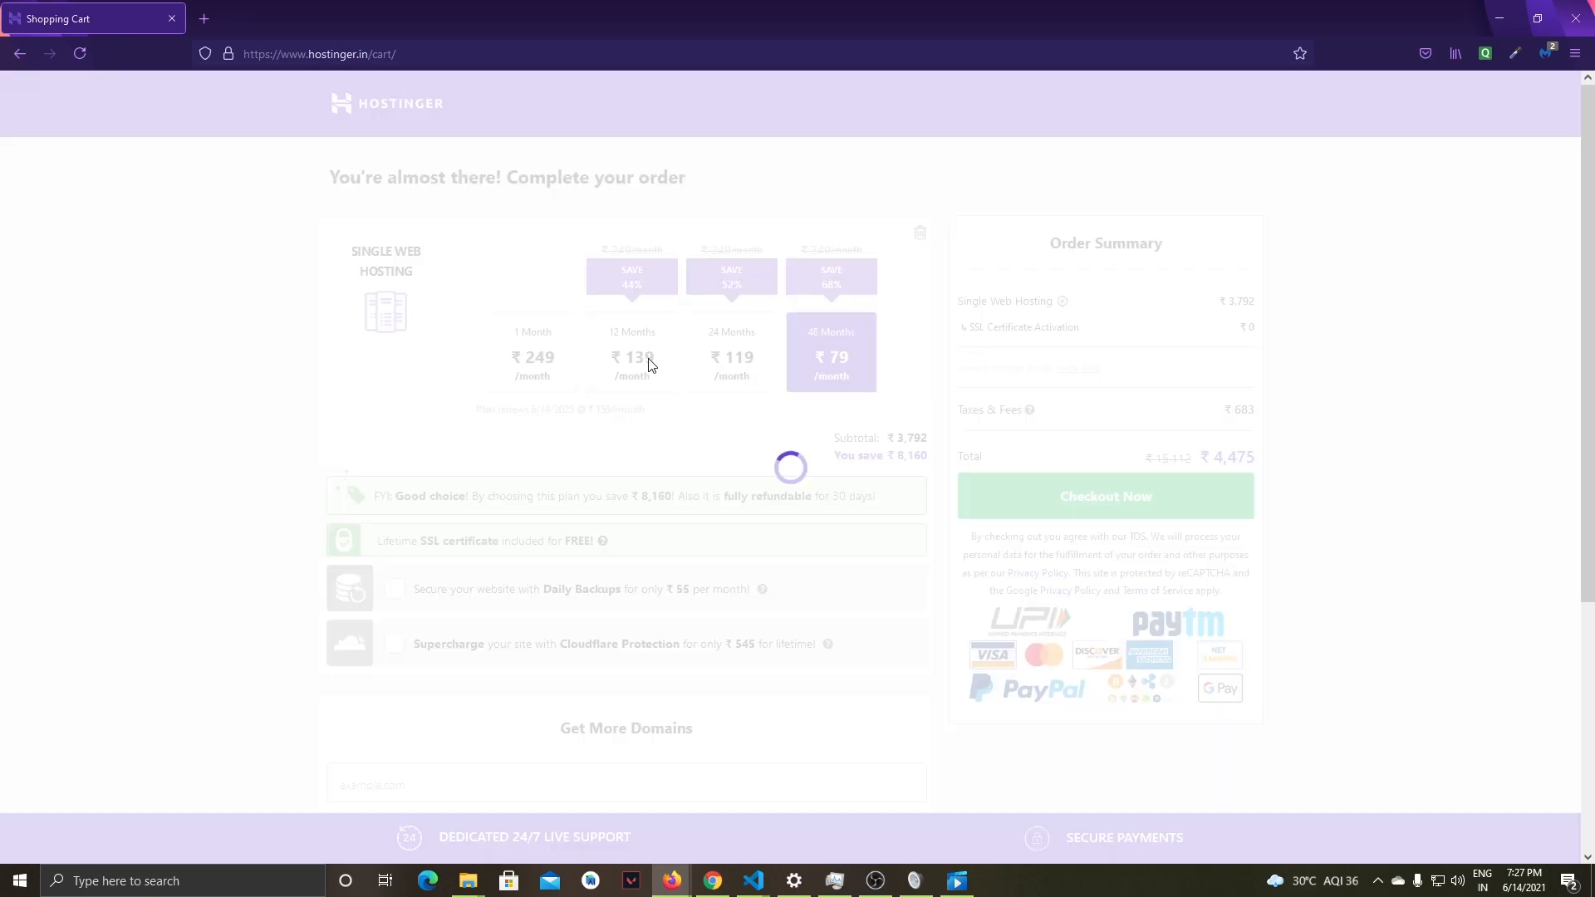
{"action": "left_click", "coordinate": [743, 362]}
{"action": "left_click", "coordinate": [822, 359]}
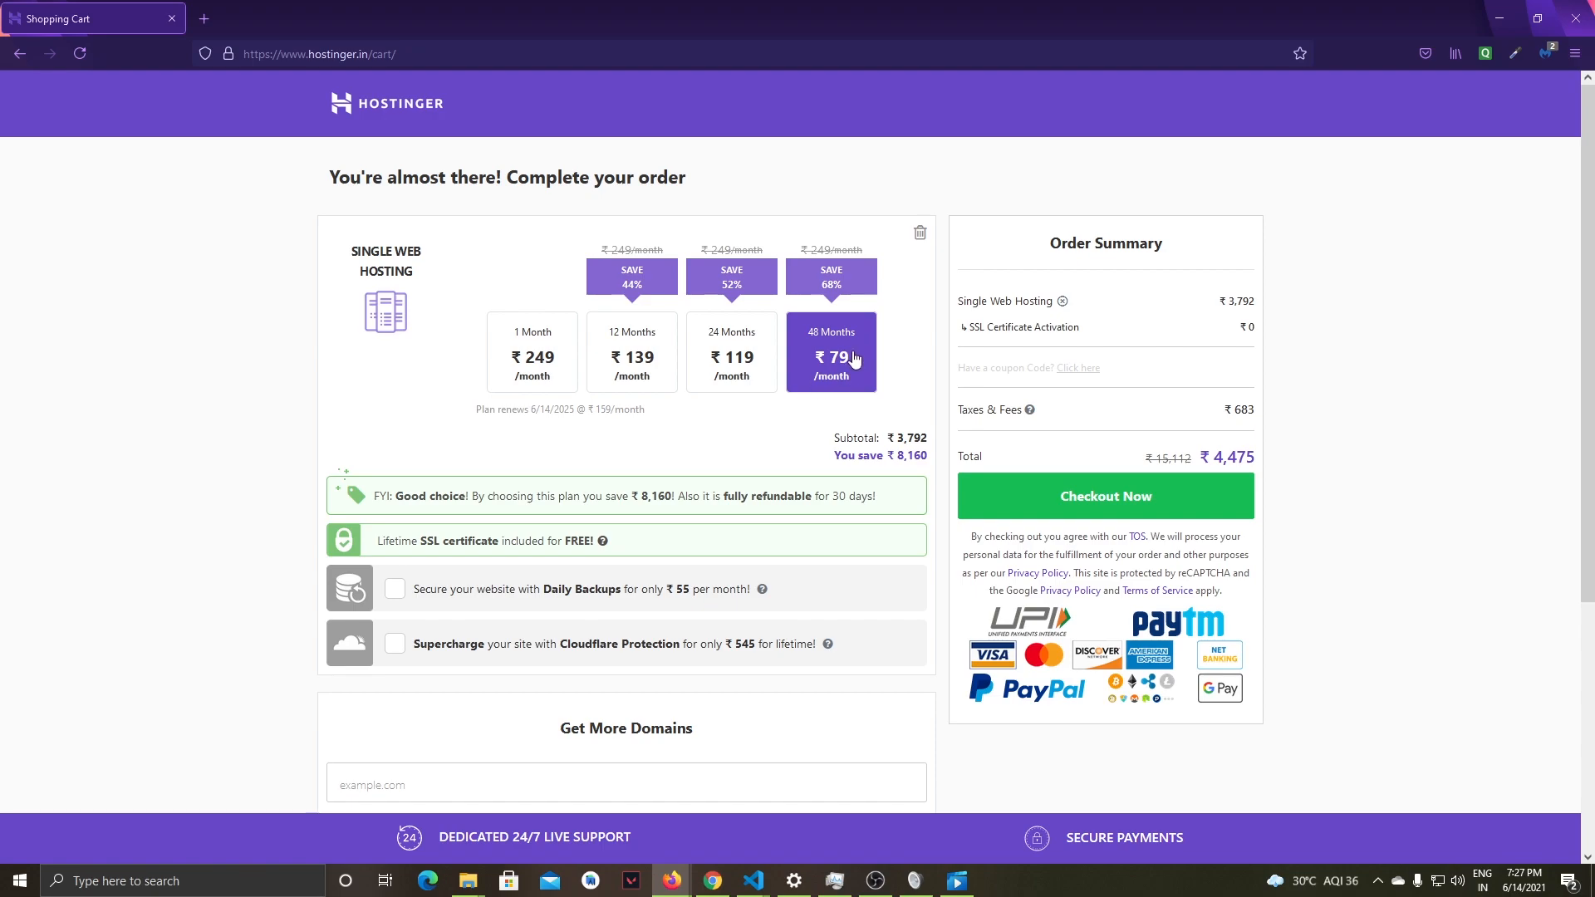
- Search for the domain gameraim.com in the cart's Get More Domains section
{"action": "scroll", "coordinate": [834, 440], "scroll_direction": "down", "scroll_amount": 1}
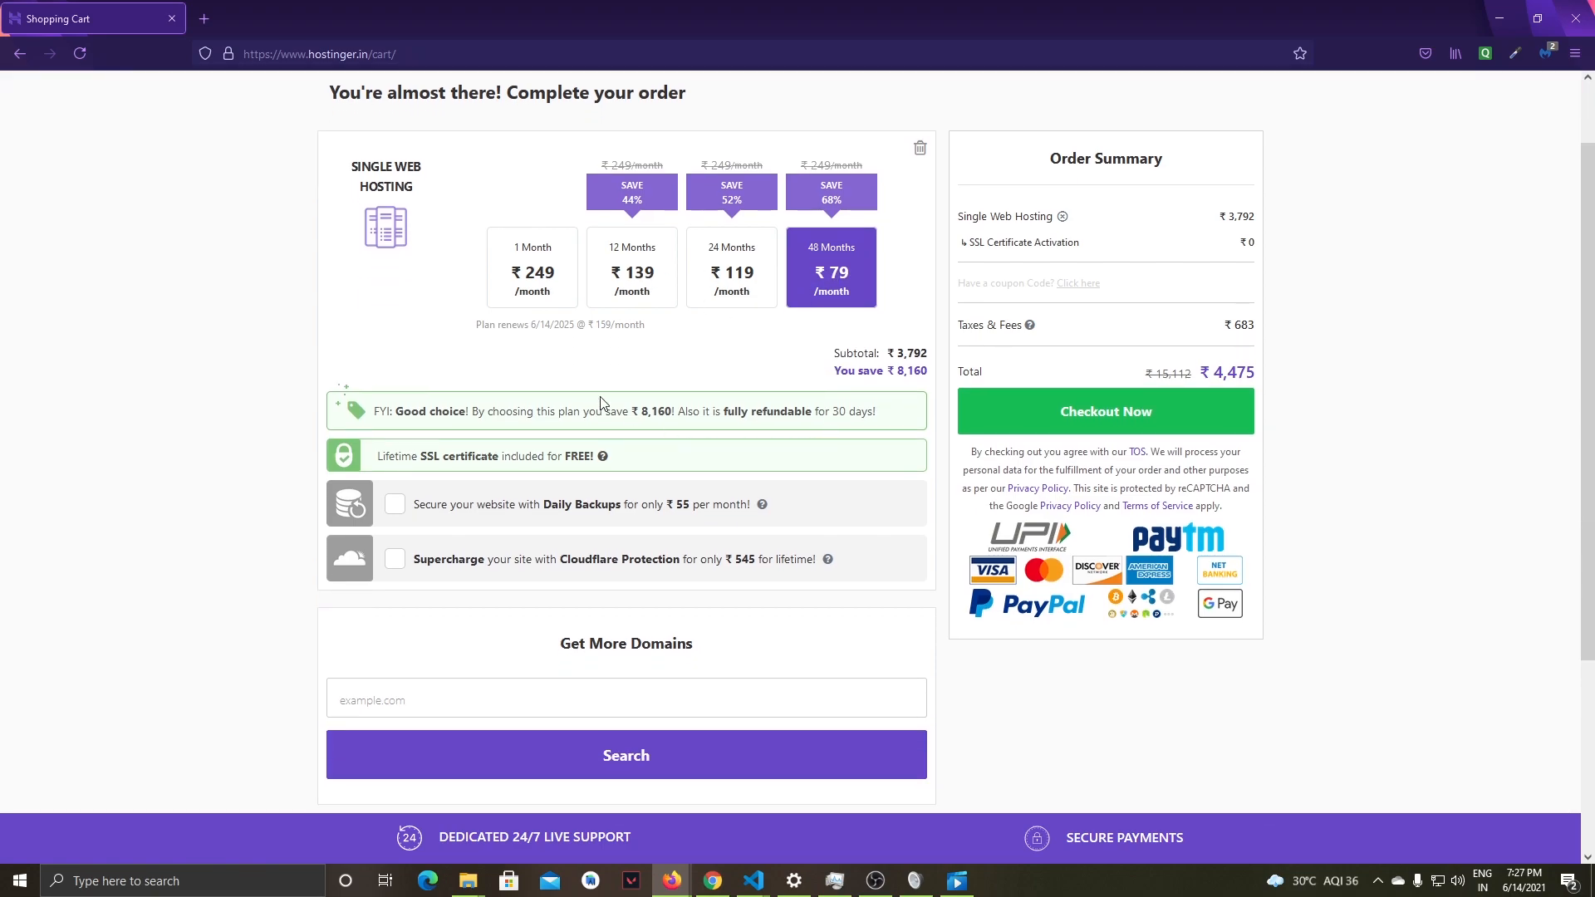
{"action": "scroll", "coordinate": [228, 451], "scroll_direction": "down", "scroll_amount": 3}
{"action": "scroll", "coordinate": [263, 451], "scroll_direction": "up", "scroll_amount": 5}
{"action": "scroll", "coordinate": [548, 439], "scroll_direction": "down", "scroll_amount": 4}
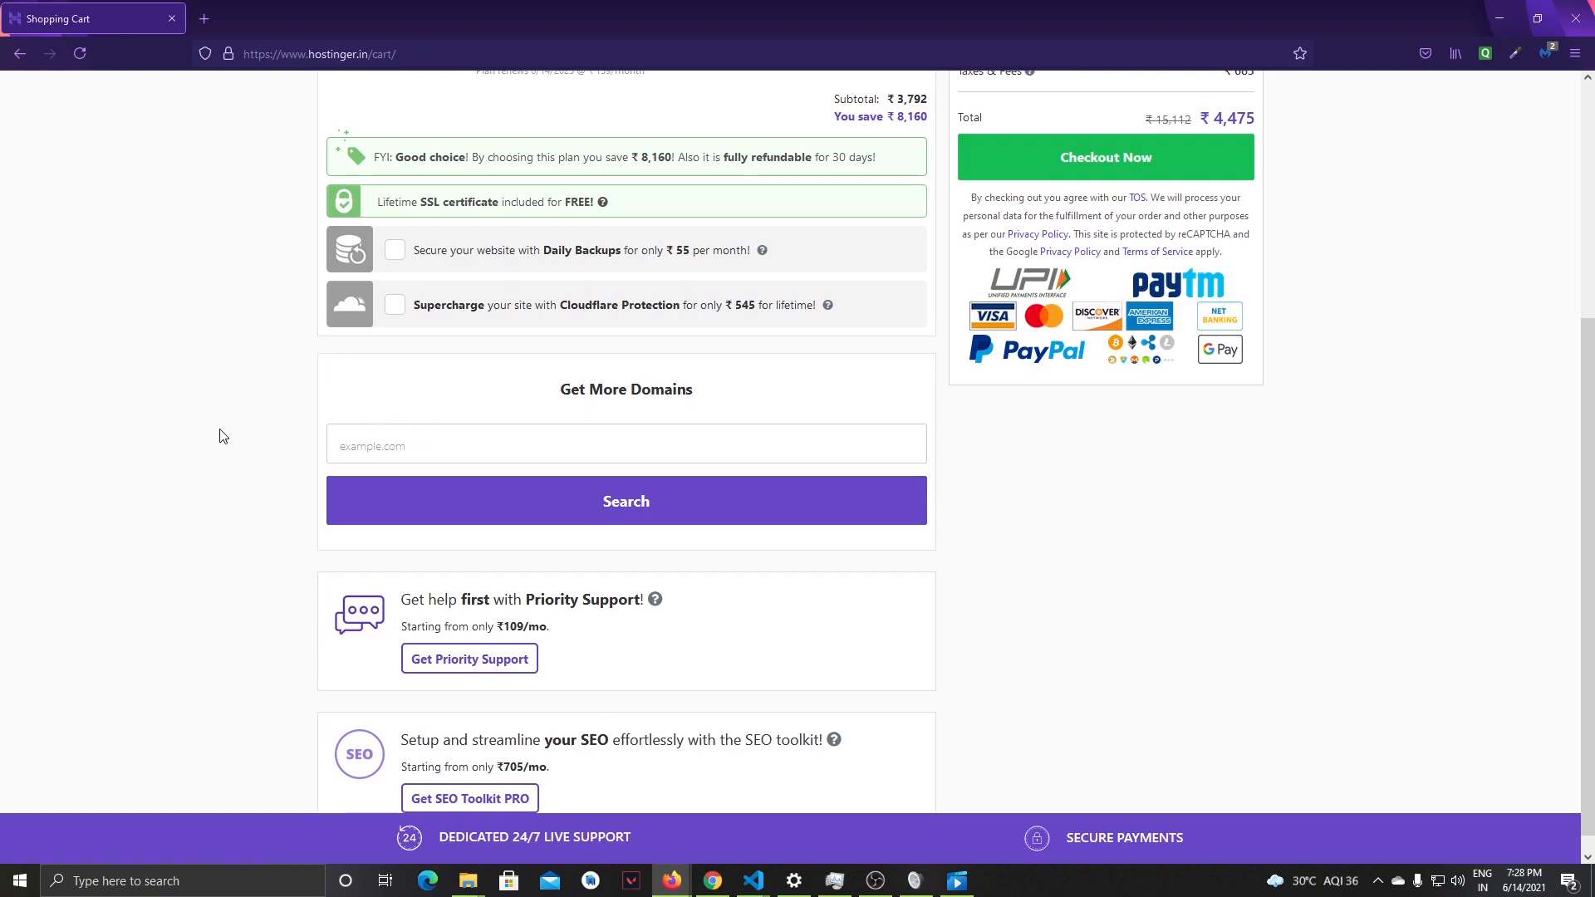
{"action": "left_click_drag", "start_coordinate": [552, 390], "coordinate": [722, 402]}
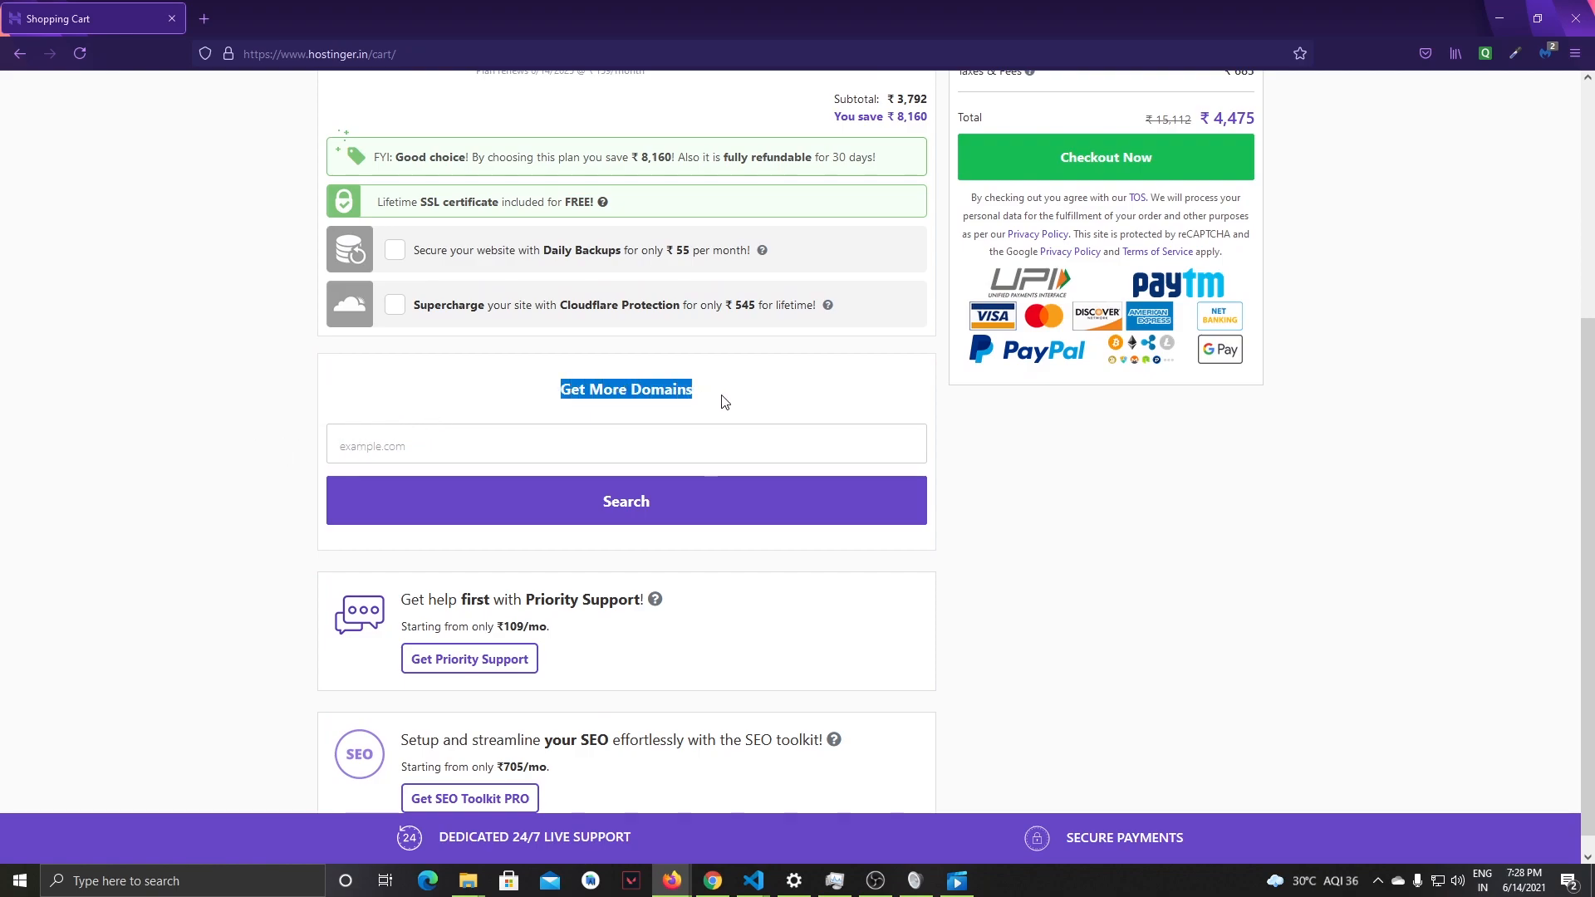
{"action": "left_click", "coordinate": [570, 442]}
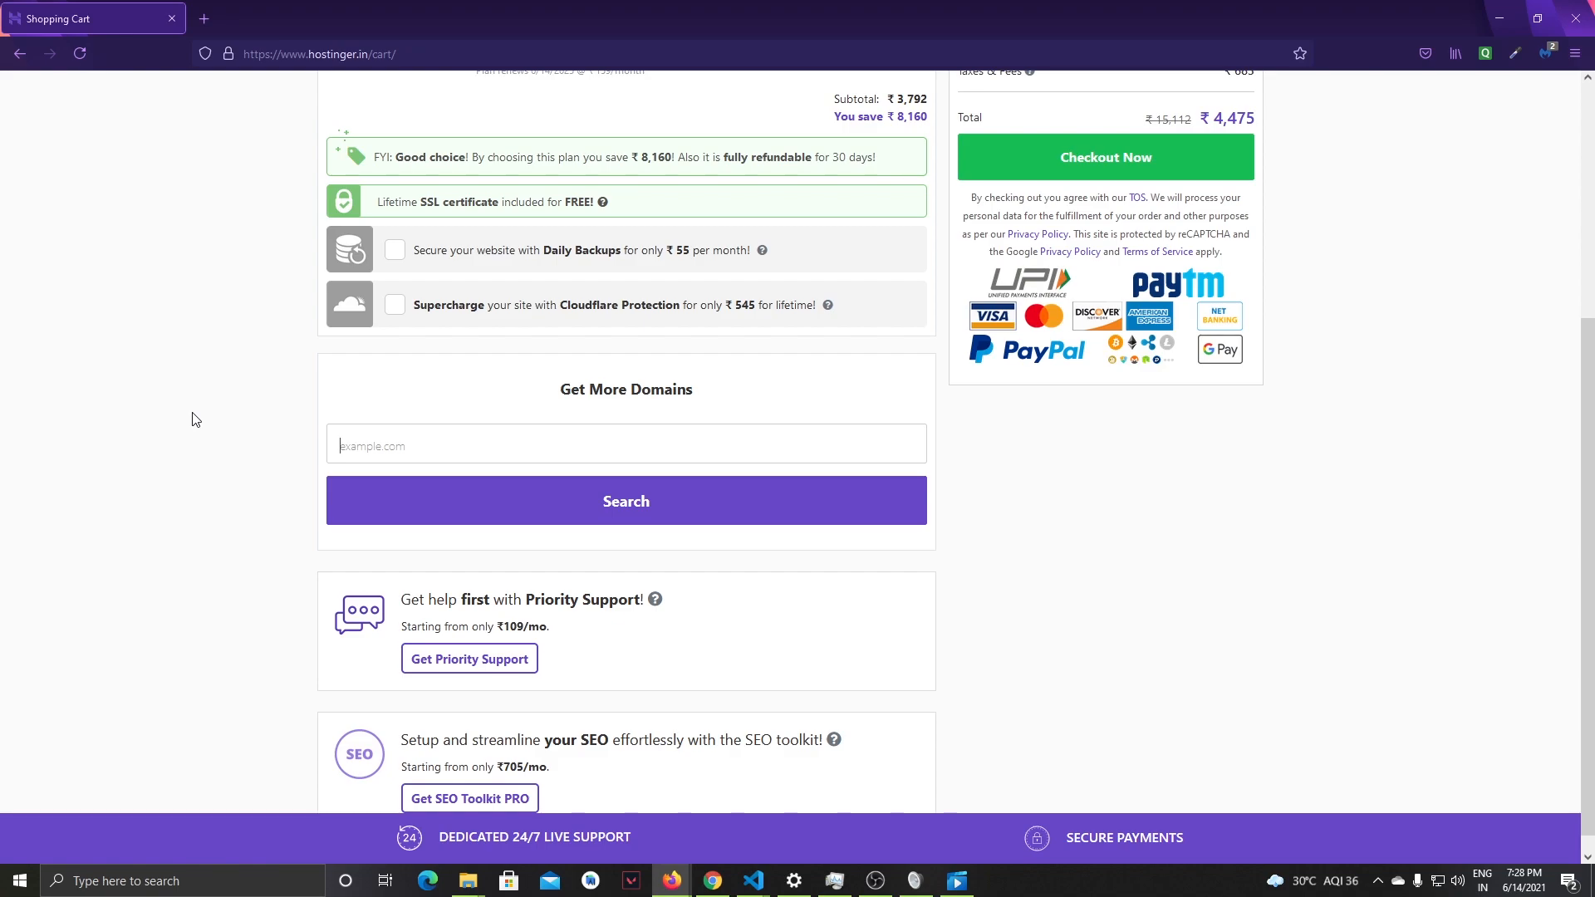
{"action": "type", "text": "gameraim.com"}
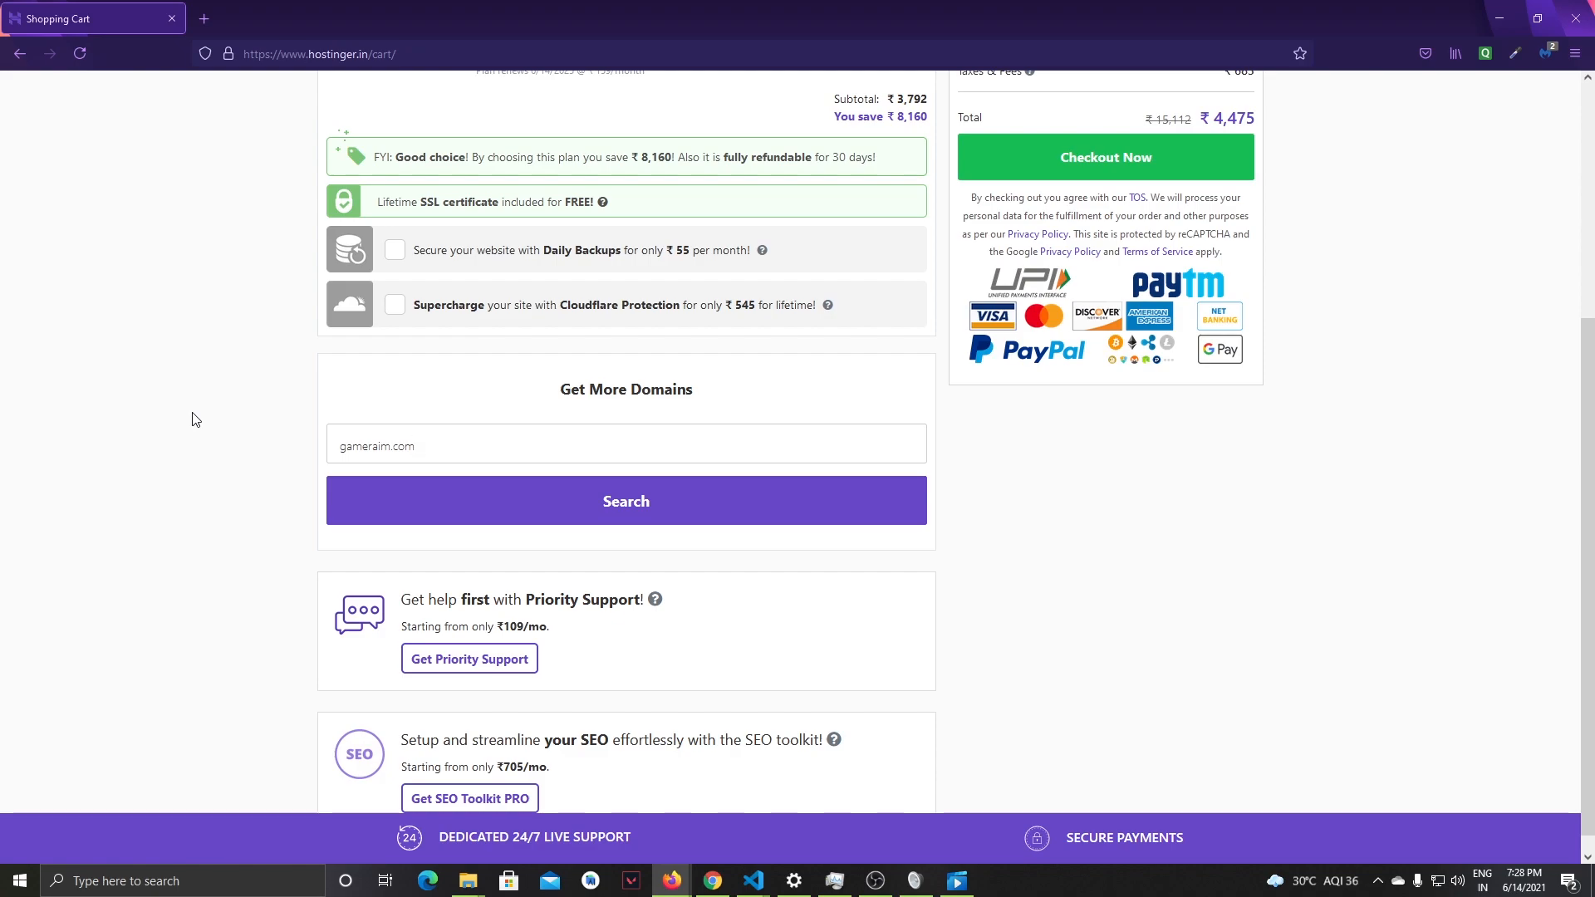
{"action": "left_click", "coordinate": [577, 522]}
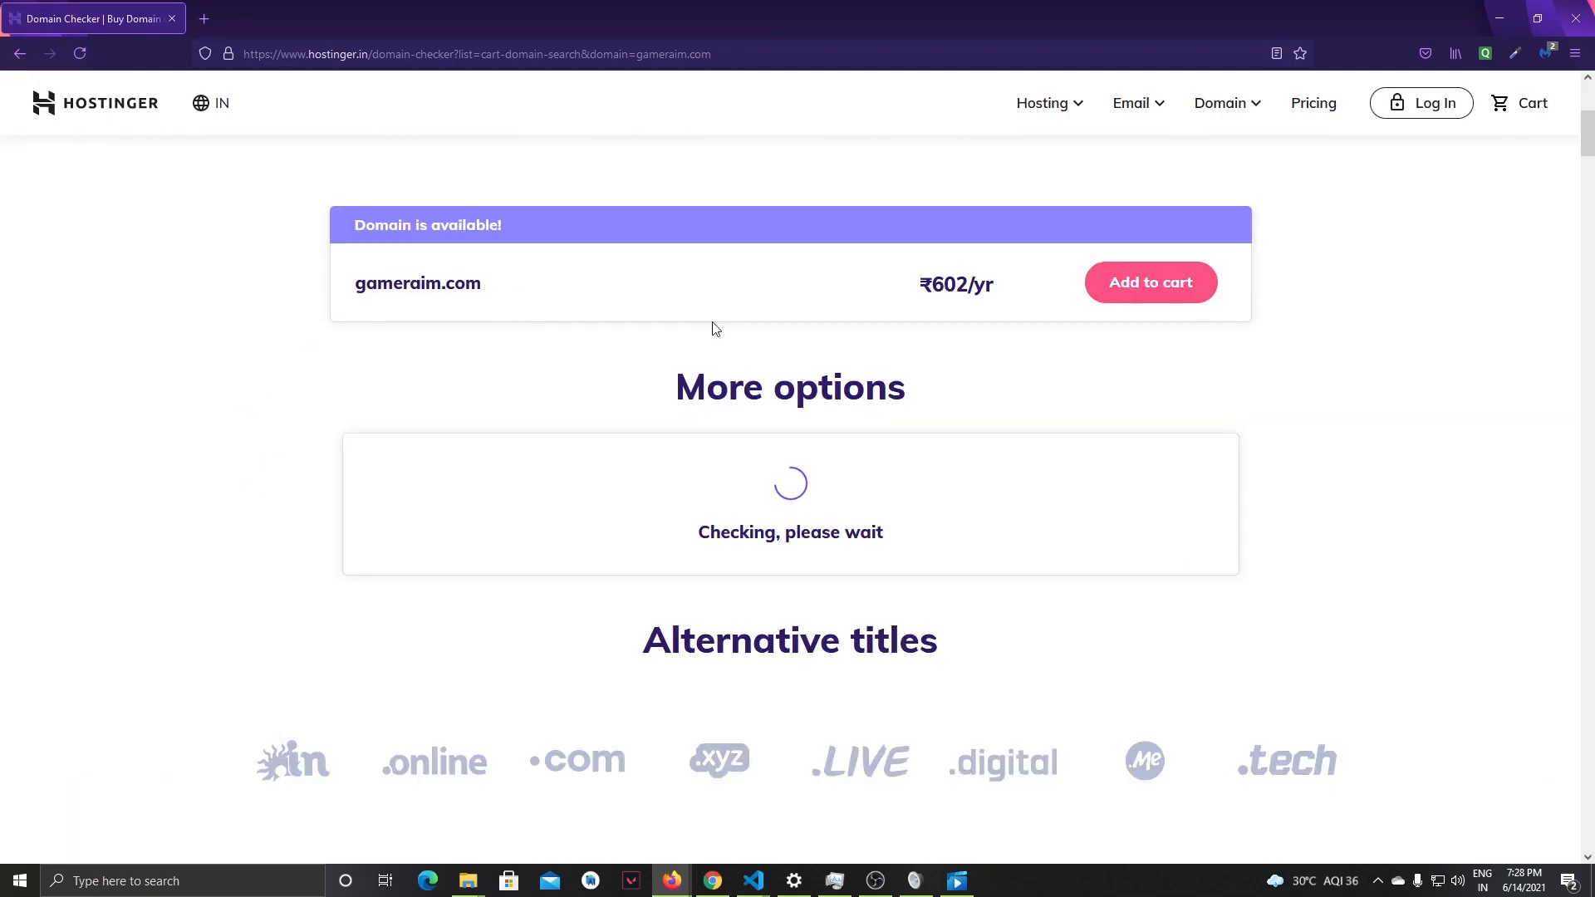
- Add the gameraim.com domain from the search results to the cart and continue to the cart
{"action": "scroll", "coordinate": [320, 378], "scroll_direction": "up", "scroll_amount": 4}
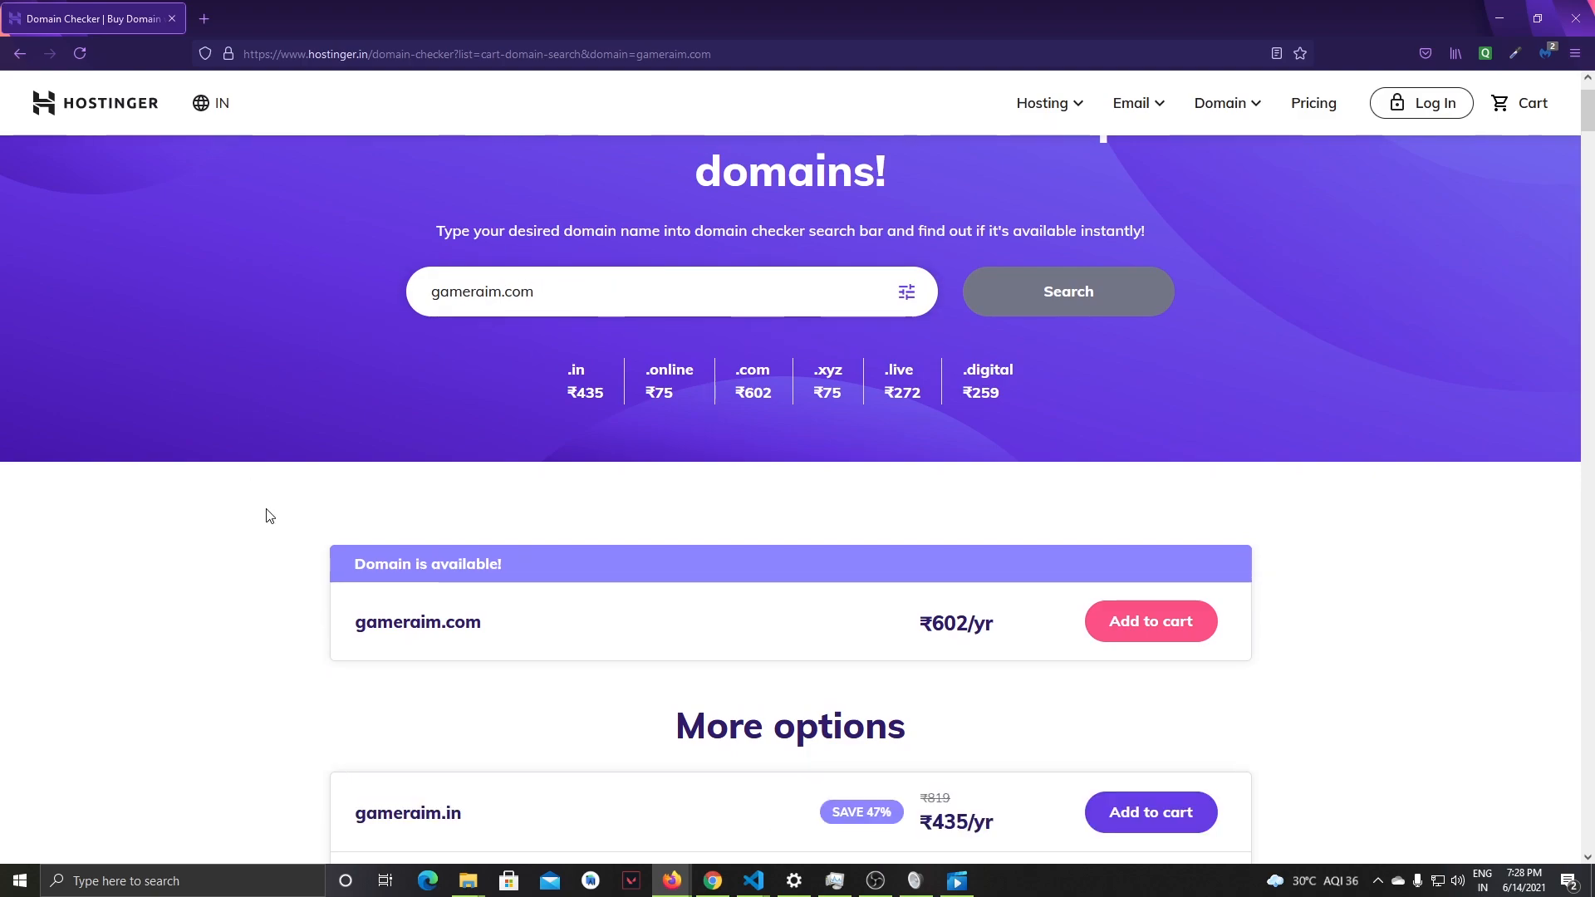
{"action": "scroll", "coordinate": [847, 484], "scroll_direction": "down", "scroll_amount": 2}
{"action": "scroll", "coordinate": [600, 427], "scroll_direction": "up", "scroll_amount": 2}
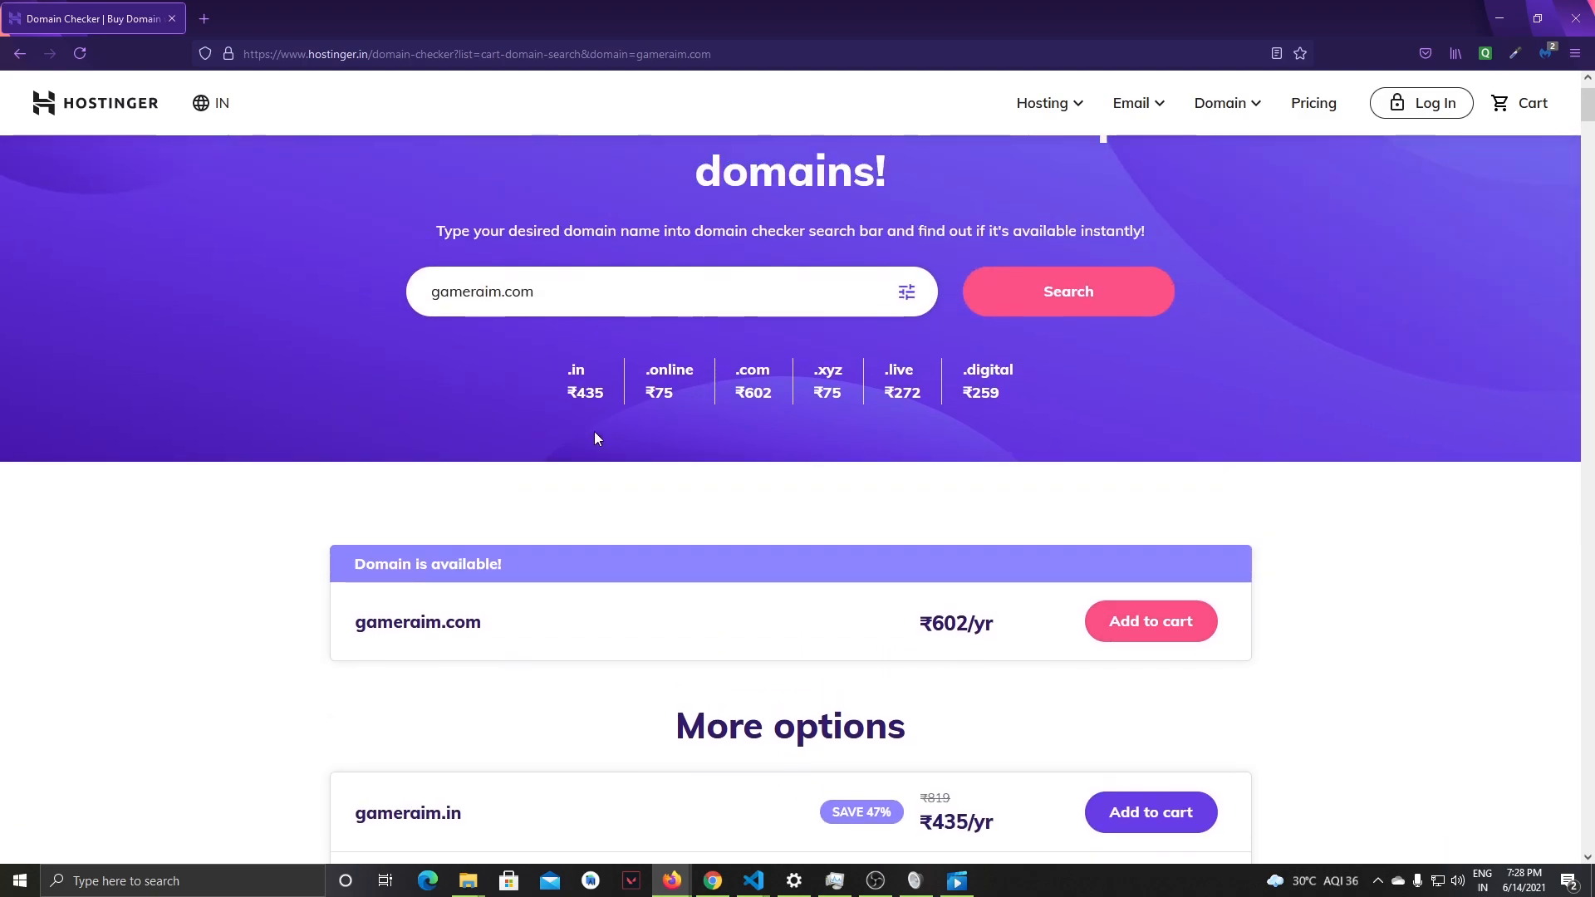
{"action": "scroll", "coordinate": [595, 434], "scroll_direction": "down", "scroll_amount": 3}
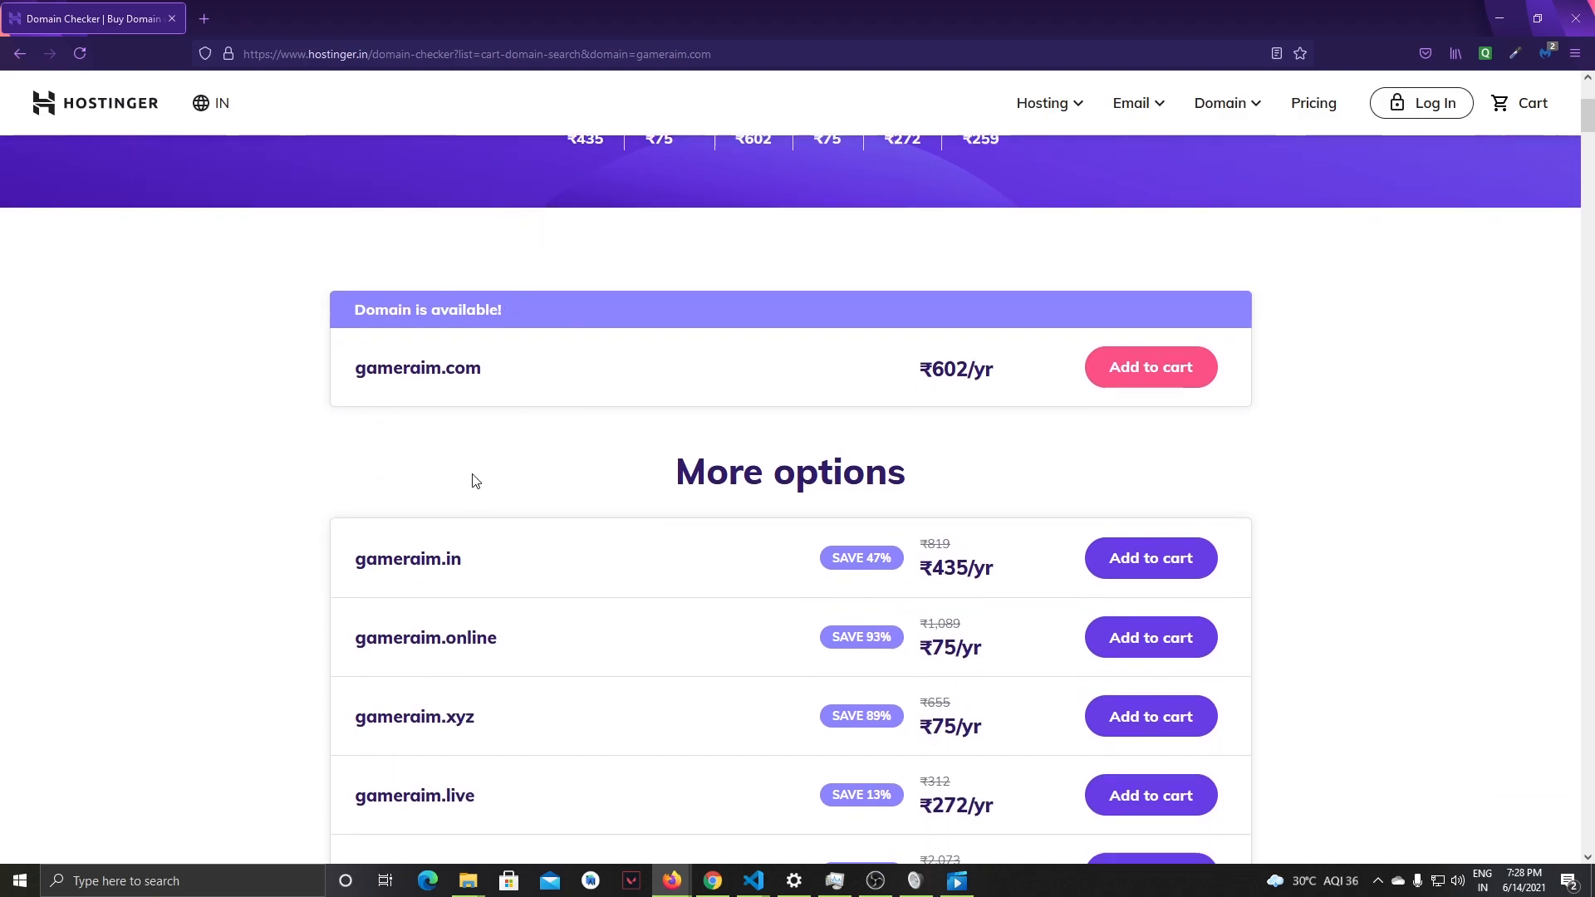
{"action": "left_click_drag", "start_coordinate": [343, 368], "coordinate": [515, 376]}
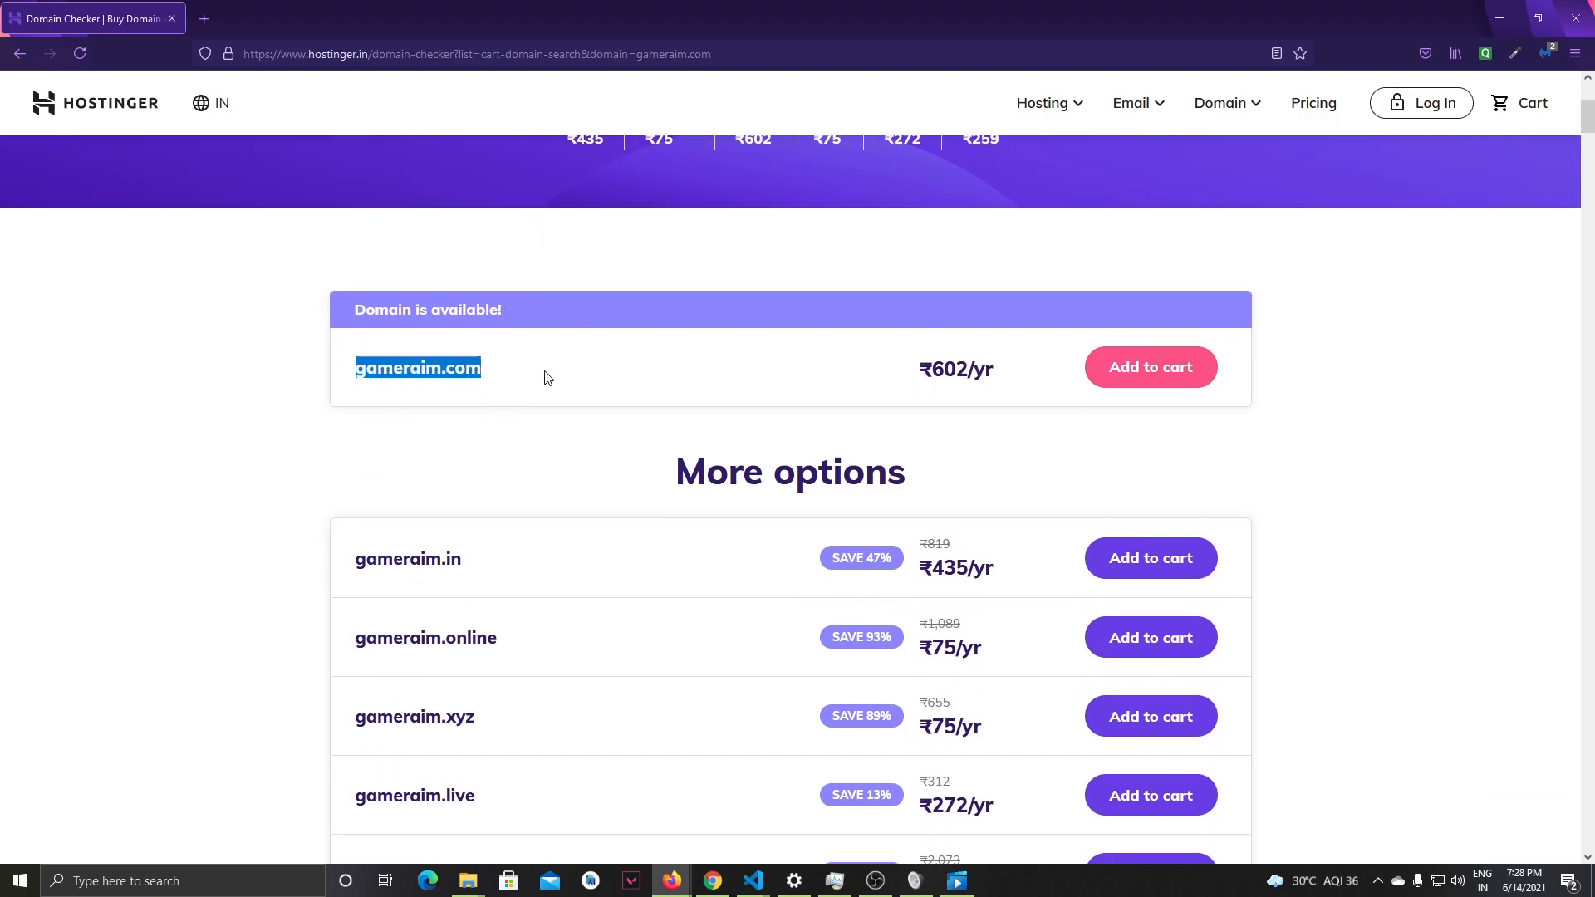
{"action": "left_click", "coordinate": [1163, 384]}
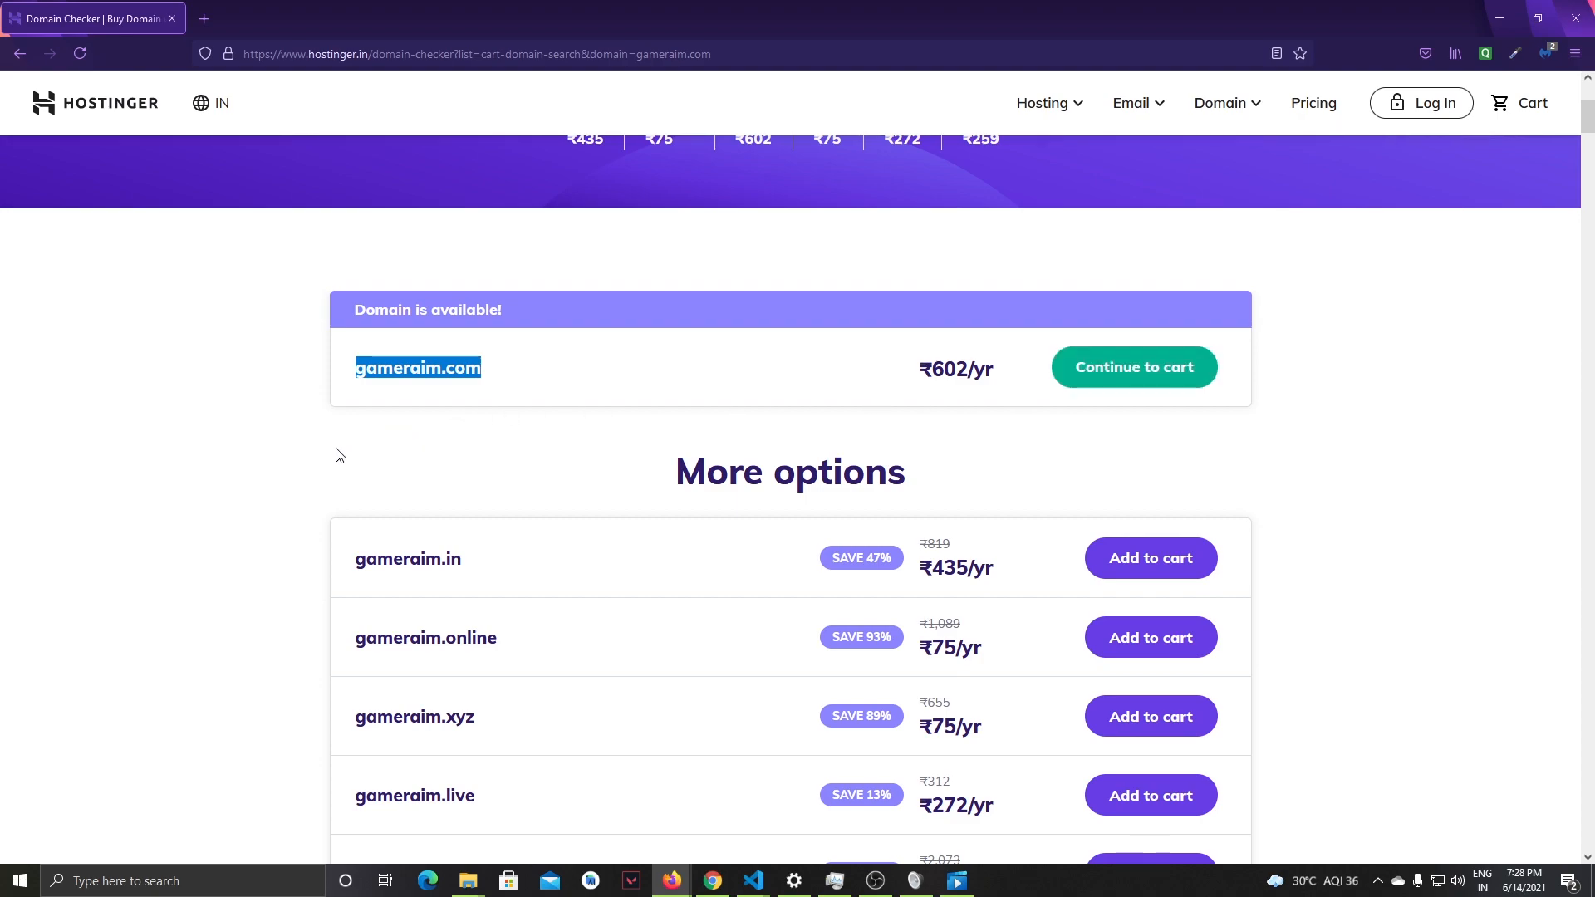
{"action": "left_click", "coordinate": [1144, 366]}
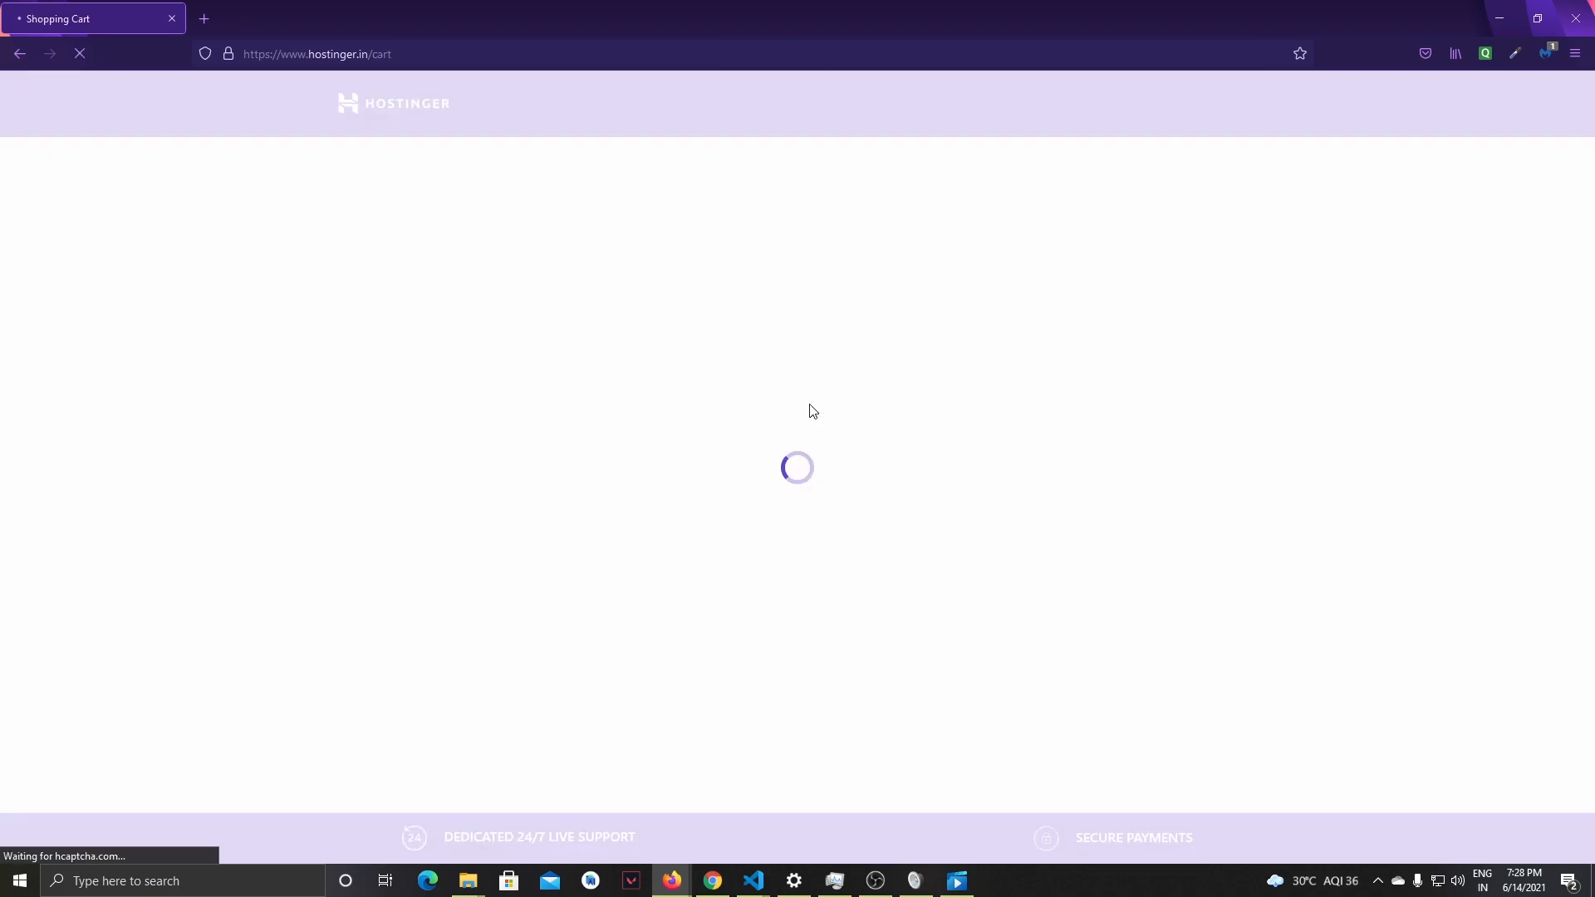
- Review the hosting plan, domain registration and order summary in the cart and proceed to checkout
{"action": "scroll", "coordinate": [222, 451], "scroll_direction": "down", "scroll_amount": 5}
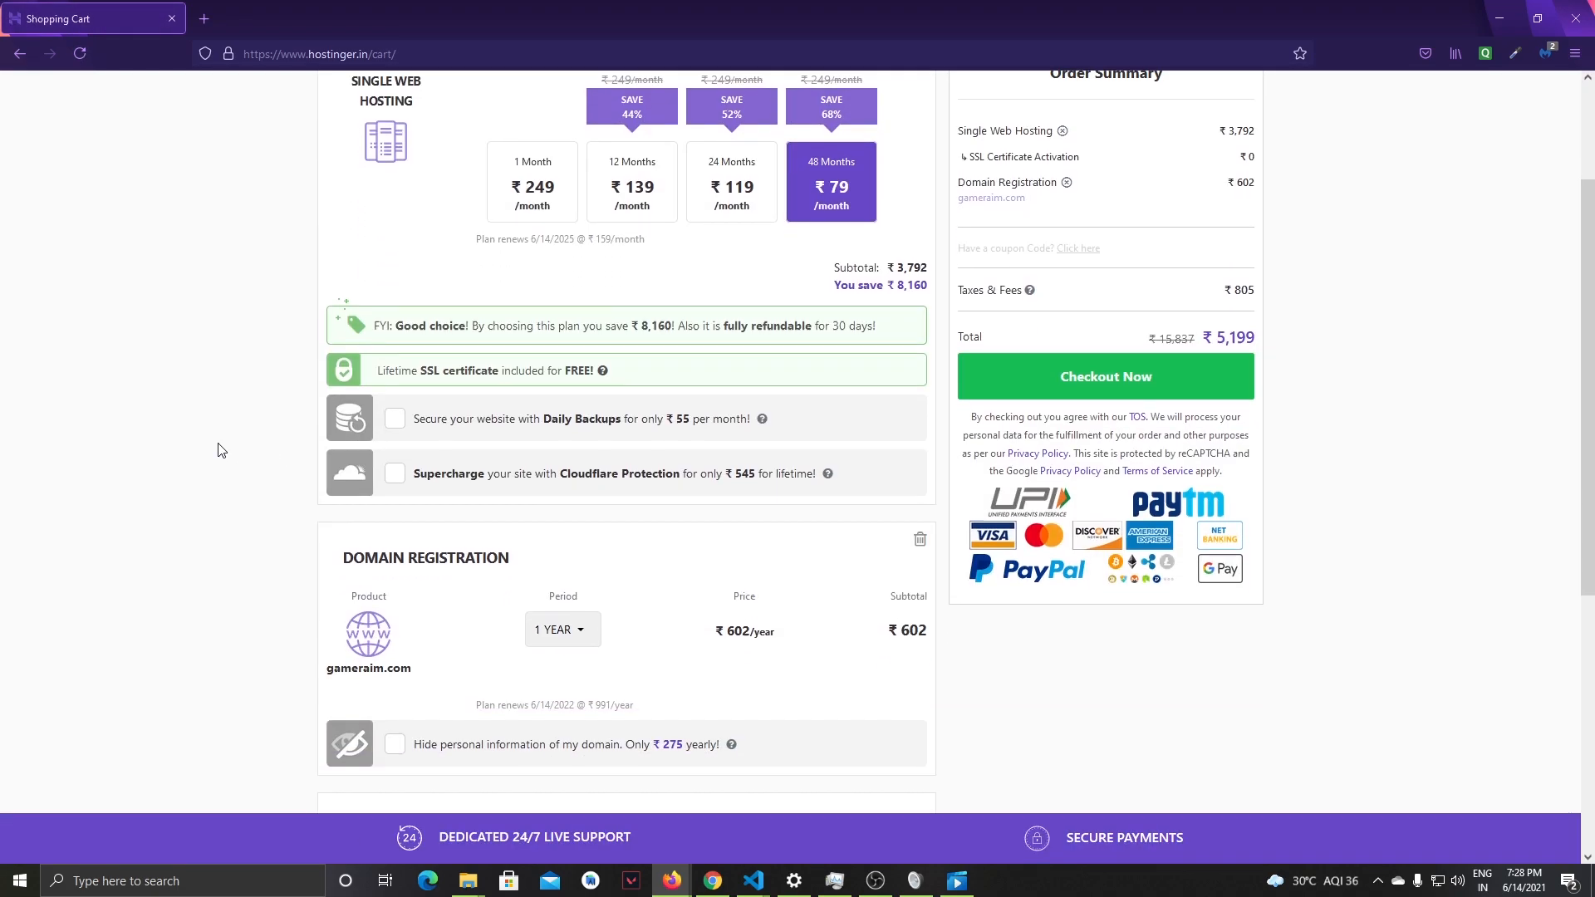
{"action": "scroll", "coordinate": [222, 448], "scroll_direction": "up", "scroll_amount": 6}
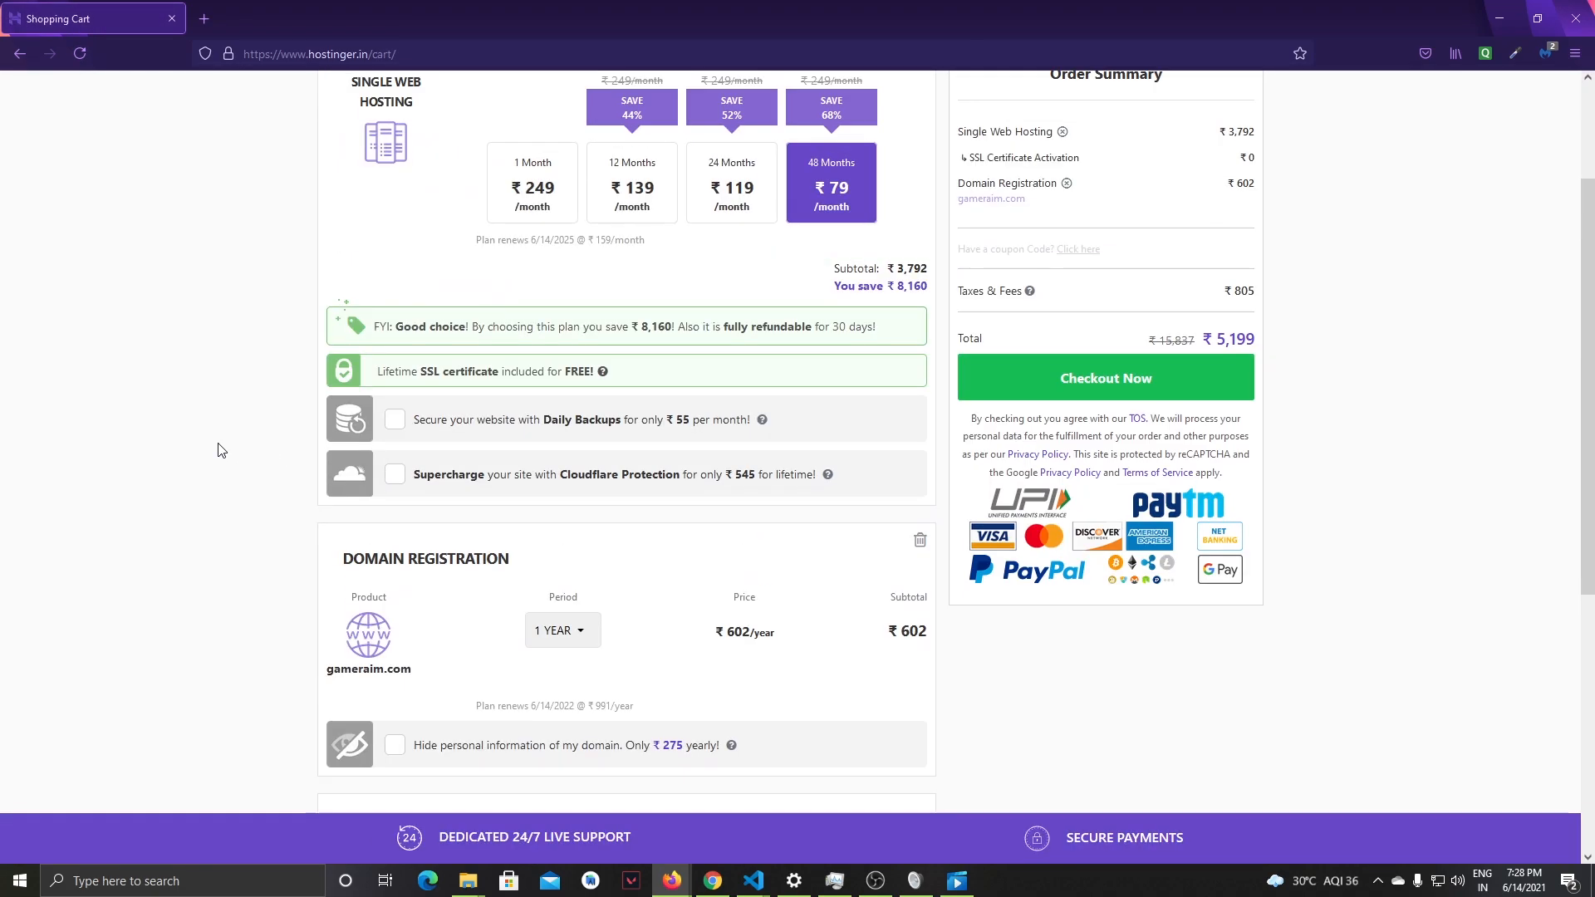
{"action": "scroll", "coordinate": [223, 433], "scroll_direction": "down", "scroll_amount": 4}
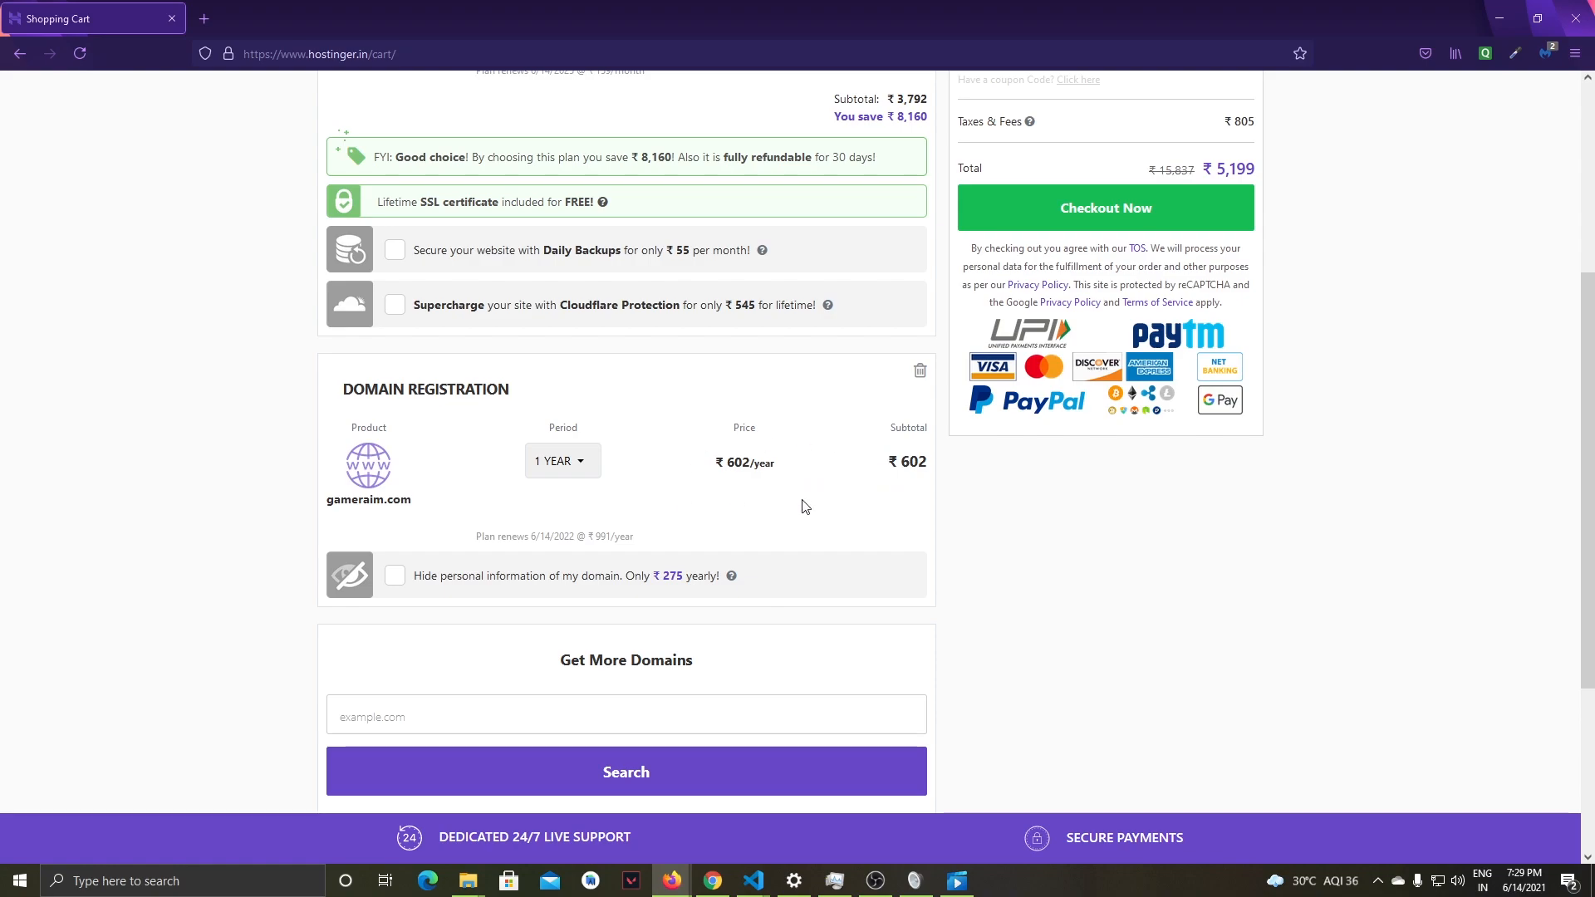
{"action": "scroll", "coordinate": [242, 481], "scroll_direction": "down", "scroll_amount": 3}
{"action": "scroll", "coordinate": [1296, 623], "scroll_direction": "up", "scroll_amount": 7}
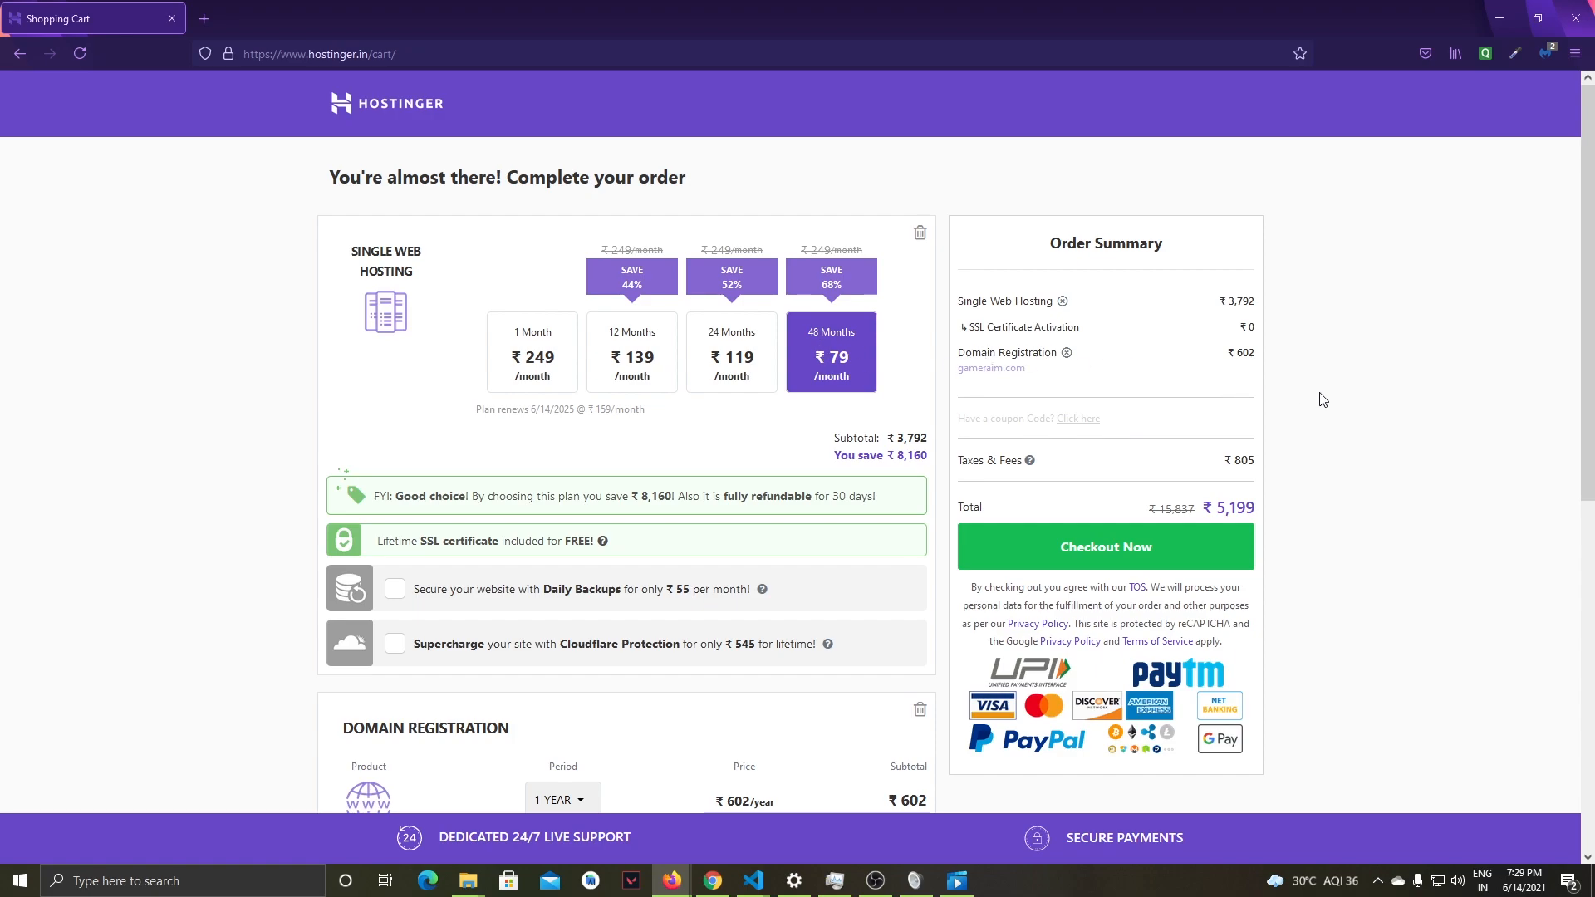
{"action": "scroll", "coordinate": [1315, 398], "scroll_direction": "down", "scroll_amount": 1}
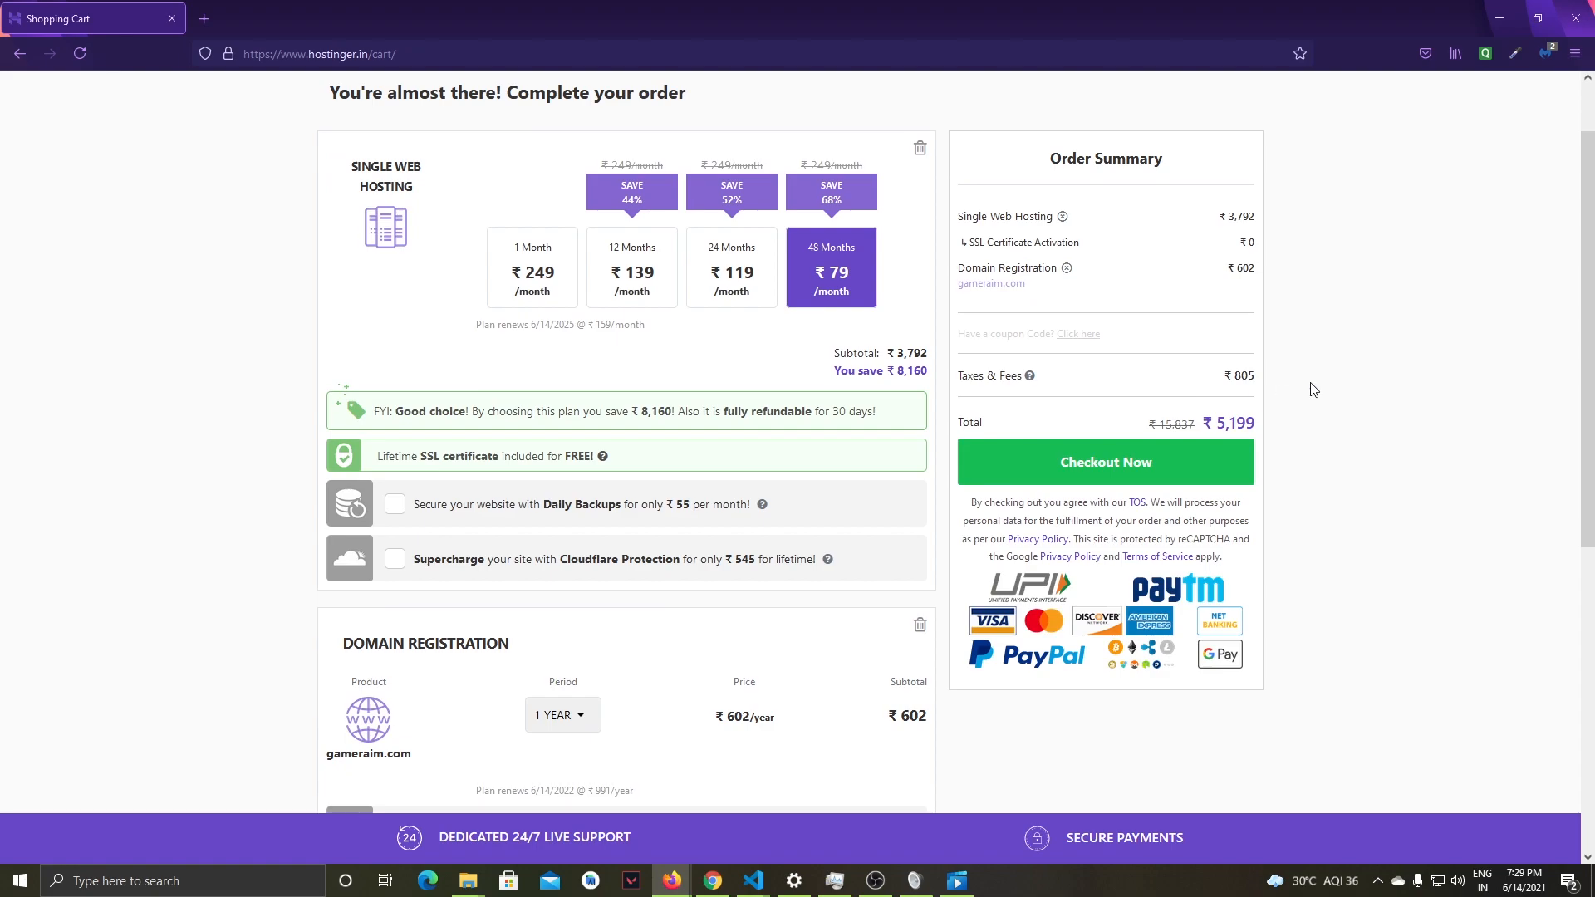
{"action": "scroll", "coordinate": [1313, 389], "scroll_direction": "down", "scroll_amount": 1}
{"action": "left_click", "coordinate": [1117, 378]}
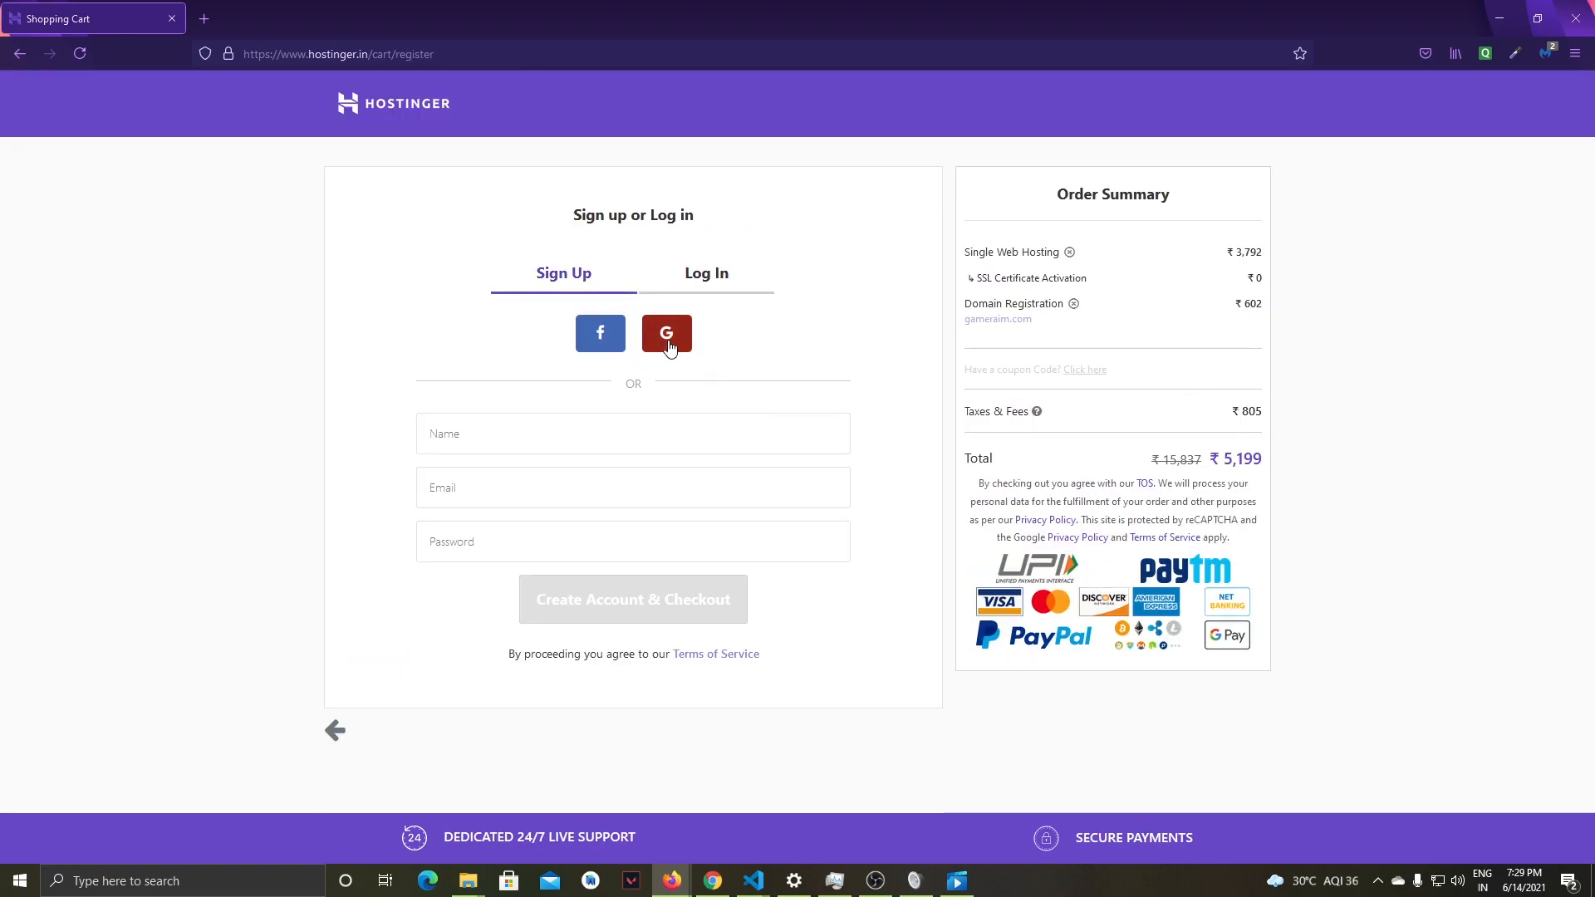
- Sign up for the order with a Google account and check the order total on the payment method page
{"action": "left_click", "coordinate": [437, 435]}
{"action": "left_click", "coordinate": [451, 496]}
{"action": "left_click", "coordinate": [344, 504]}
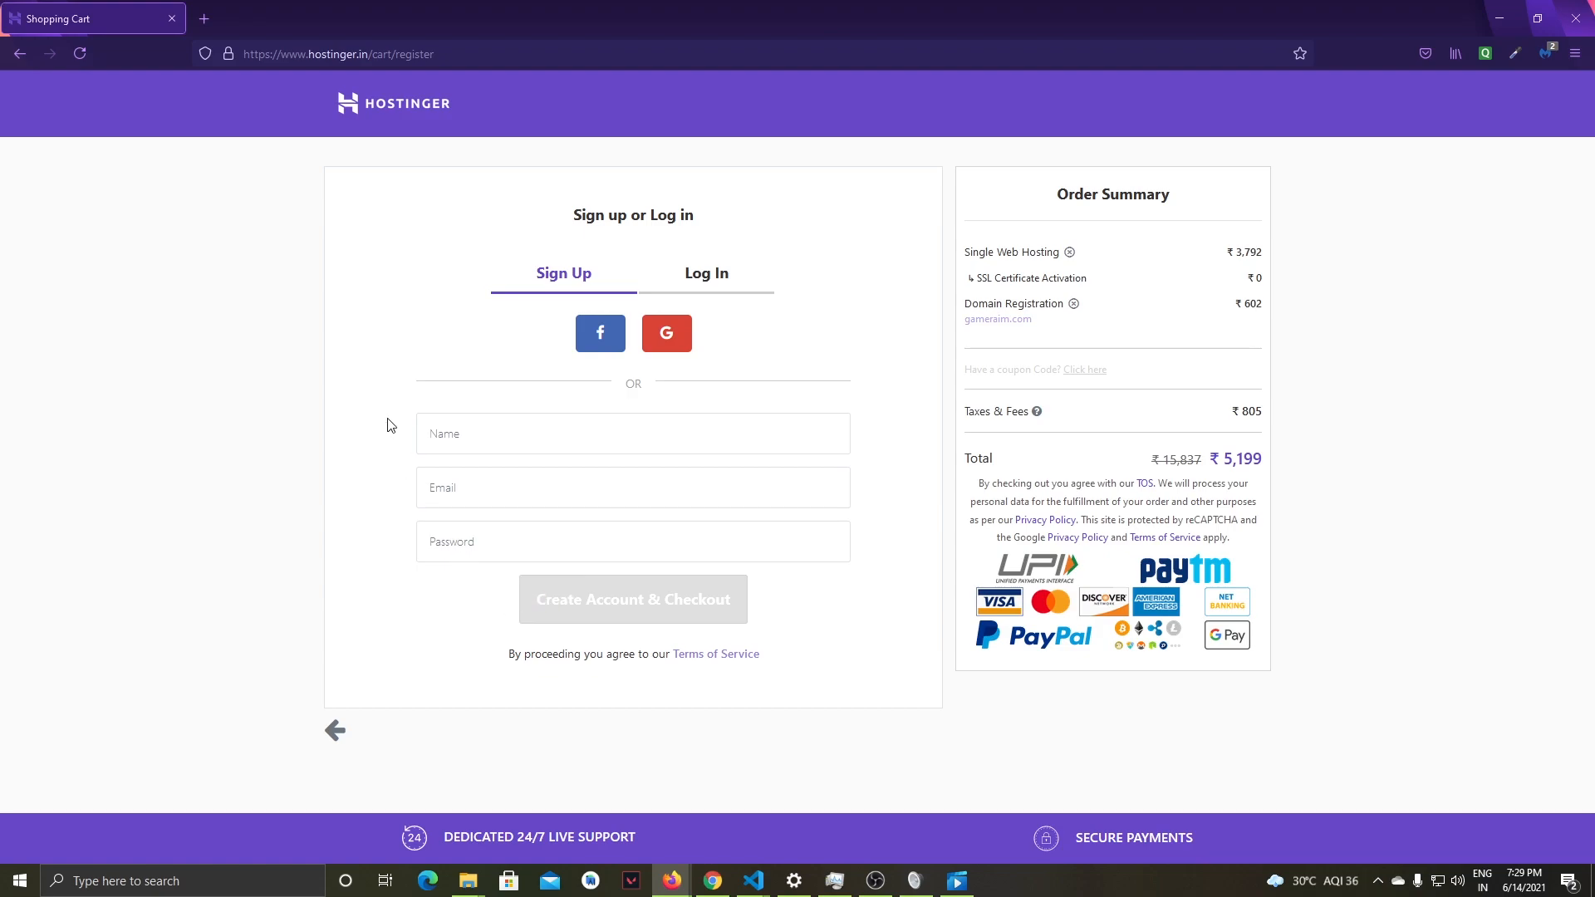
{"action": "left_click", "coordinate": [674, 339]}
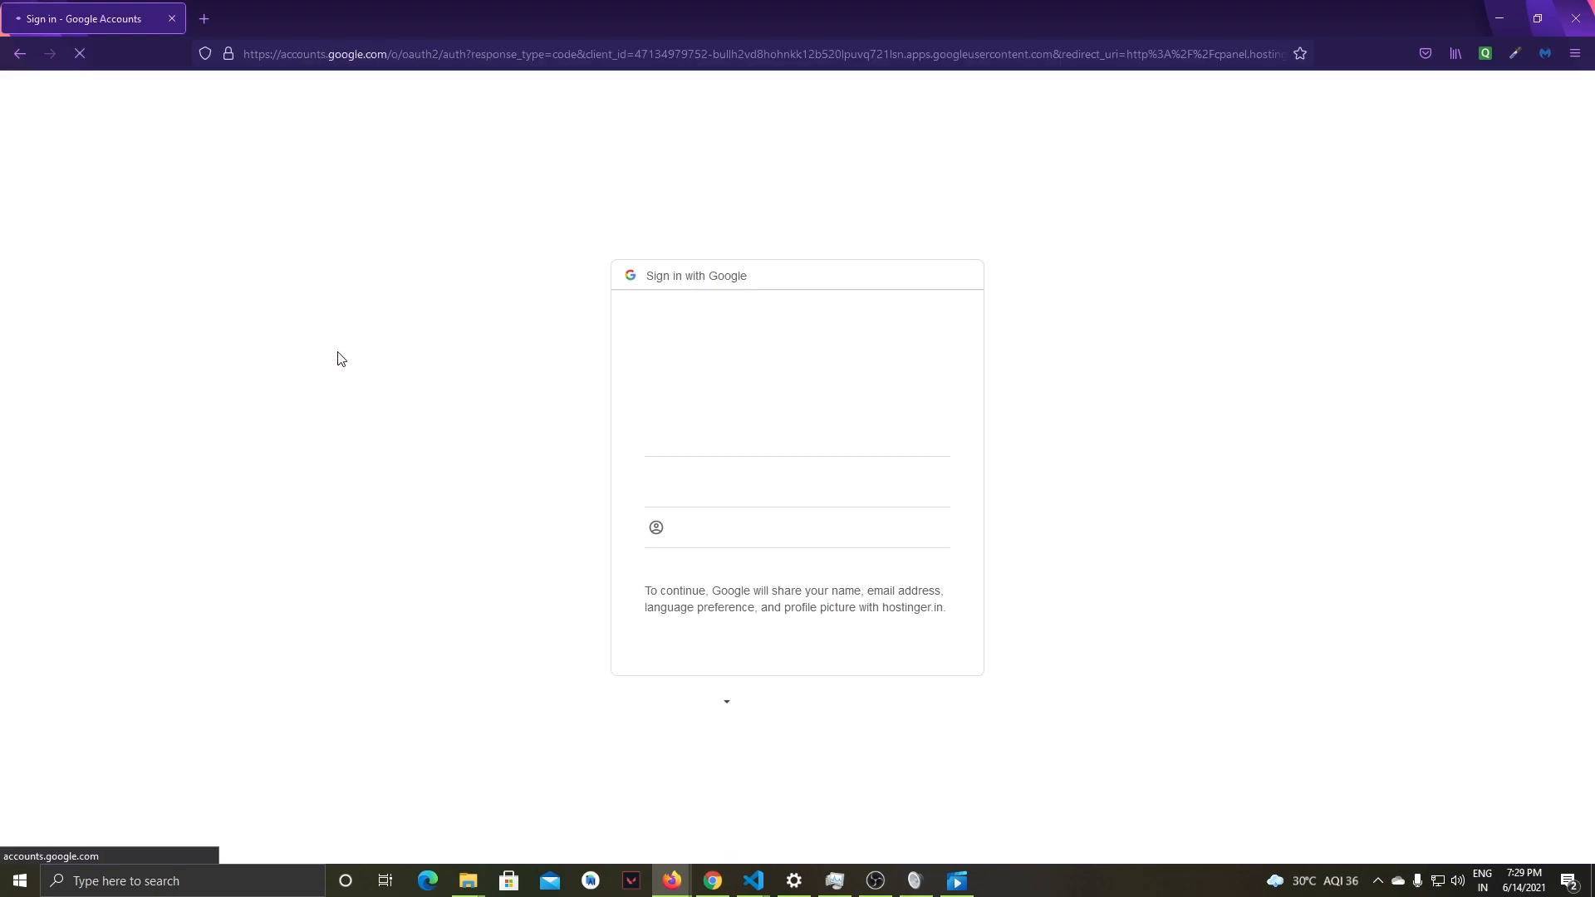
{"action": "left_click", "coordinate": [674, 480]}
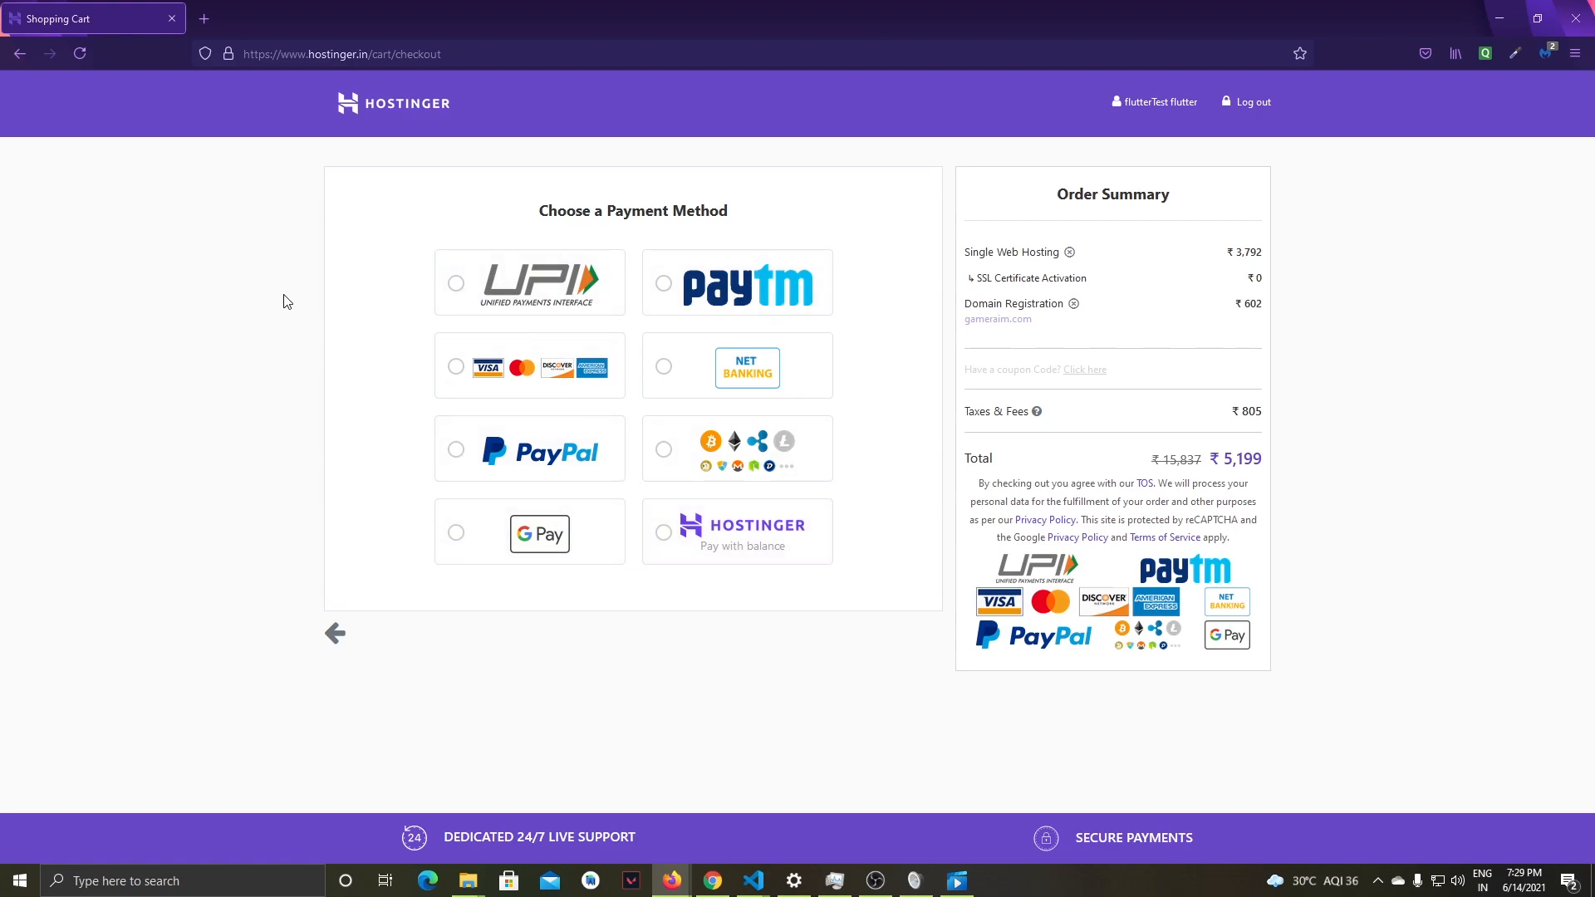
{"action": "mouse_move", "coordinate": [1208, 462]}
{"action": "left_mouse_down"}
{"action": "mouse_move", "coordinate": [1271, 460]}
{"action": "mouse_move", "coordinate": [968, 460]}
{"action": "left_mouse_up"}
{"action": "left_click", "coordinate": [273, 403]}
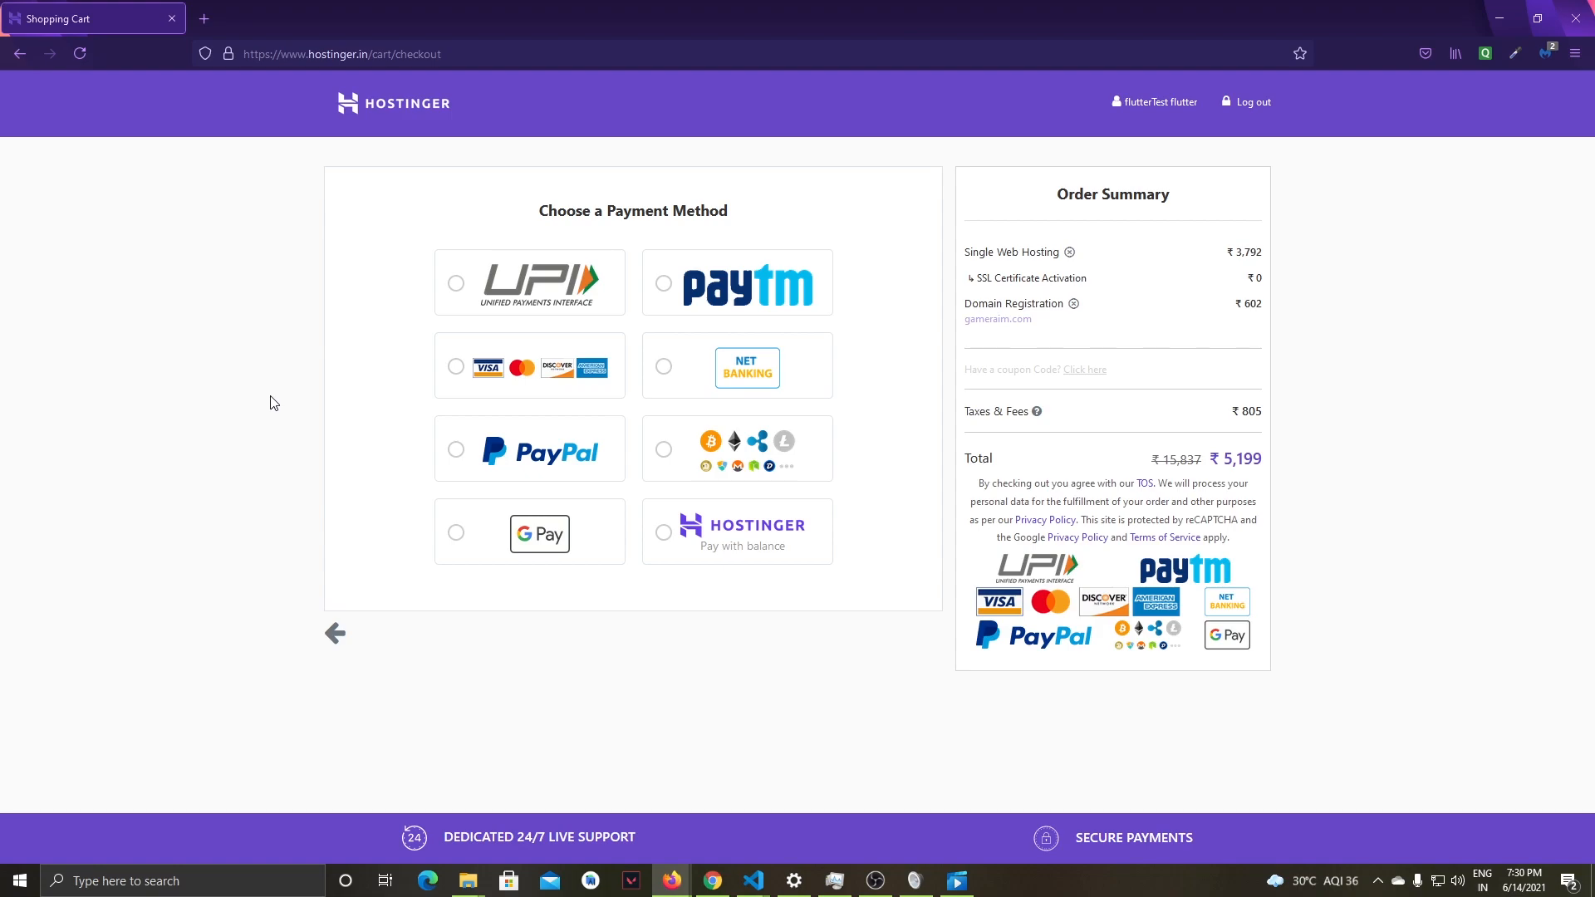
- Switch to Chrome and open the Hostinger hPanel home page at hpanel.hostinger.com
{"action": "left_click", "coordinate": [712, 881]}
{"action": "scroll", "coordinate": [451, 304], "scroll_direction": "down", "scroll_amount": 1}
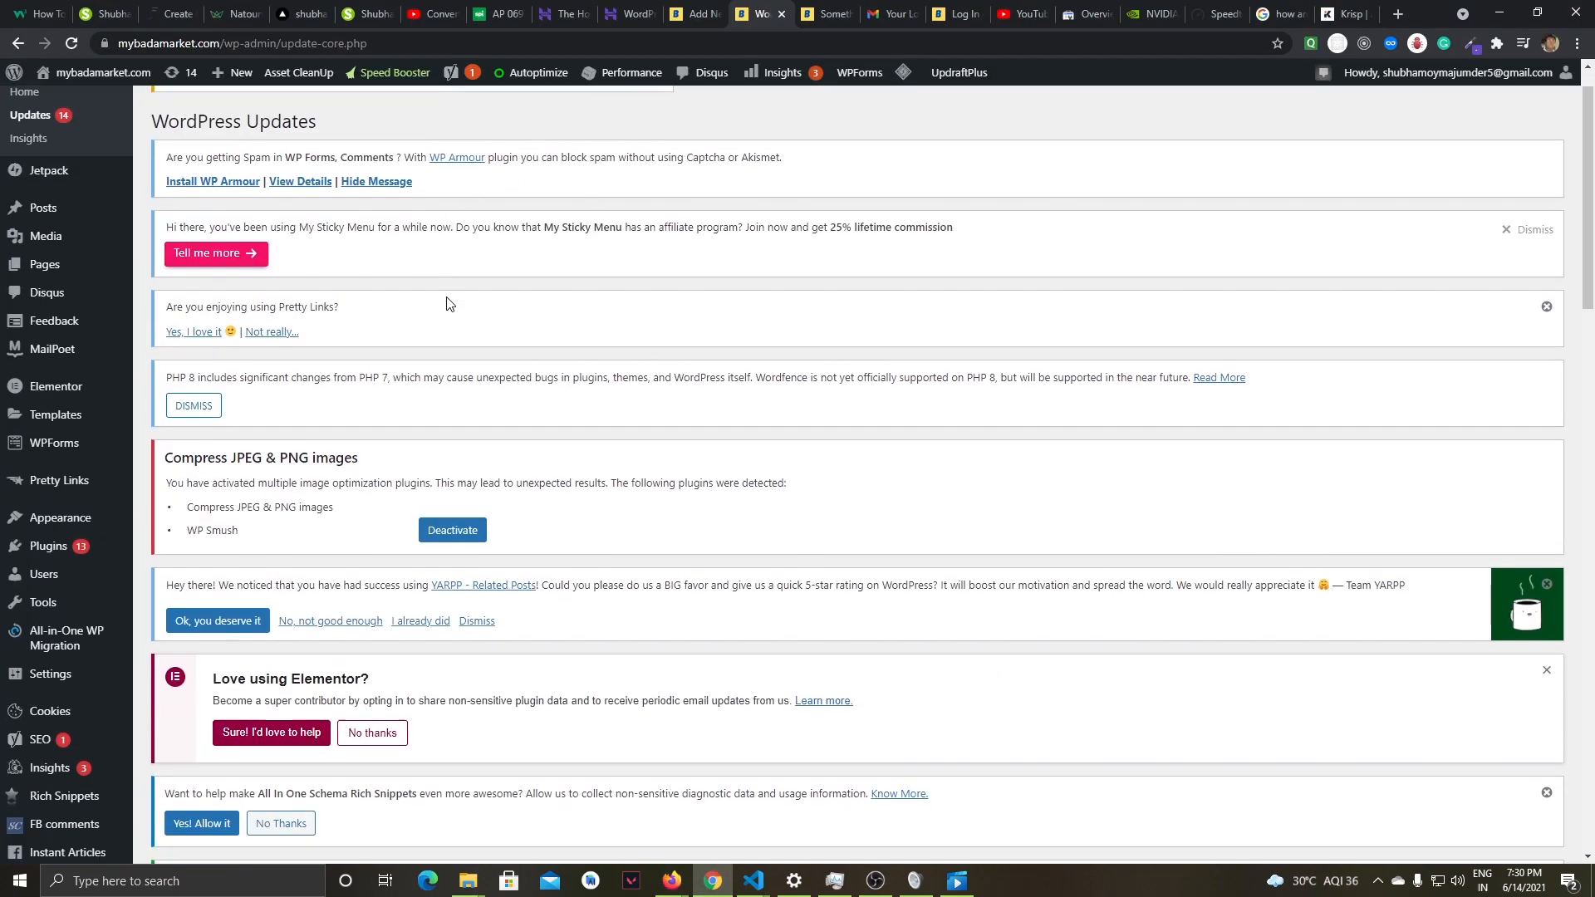
{"action": "scroll", "coordinate": [451, 304], "scroll_direction": "up", "scroll_amount": 1}
{"action": "left_click", "coordinate": [636, 14]}
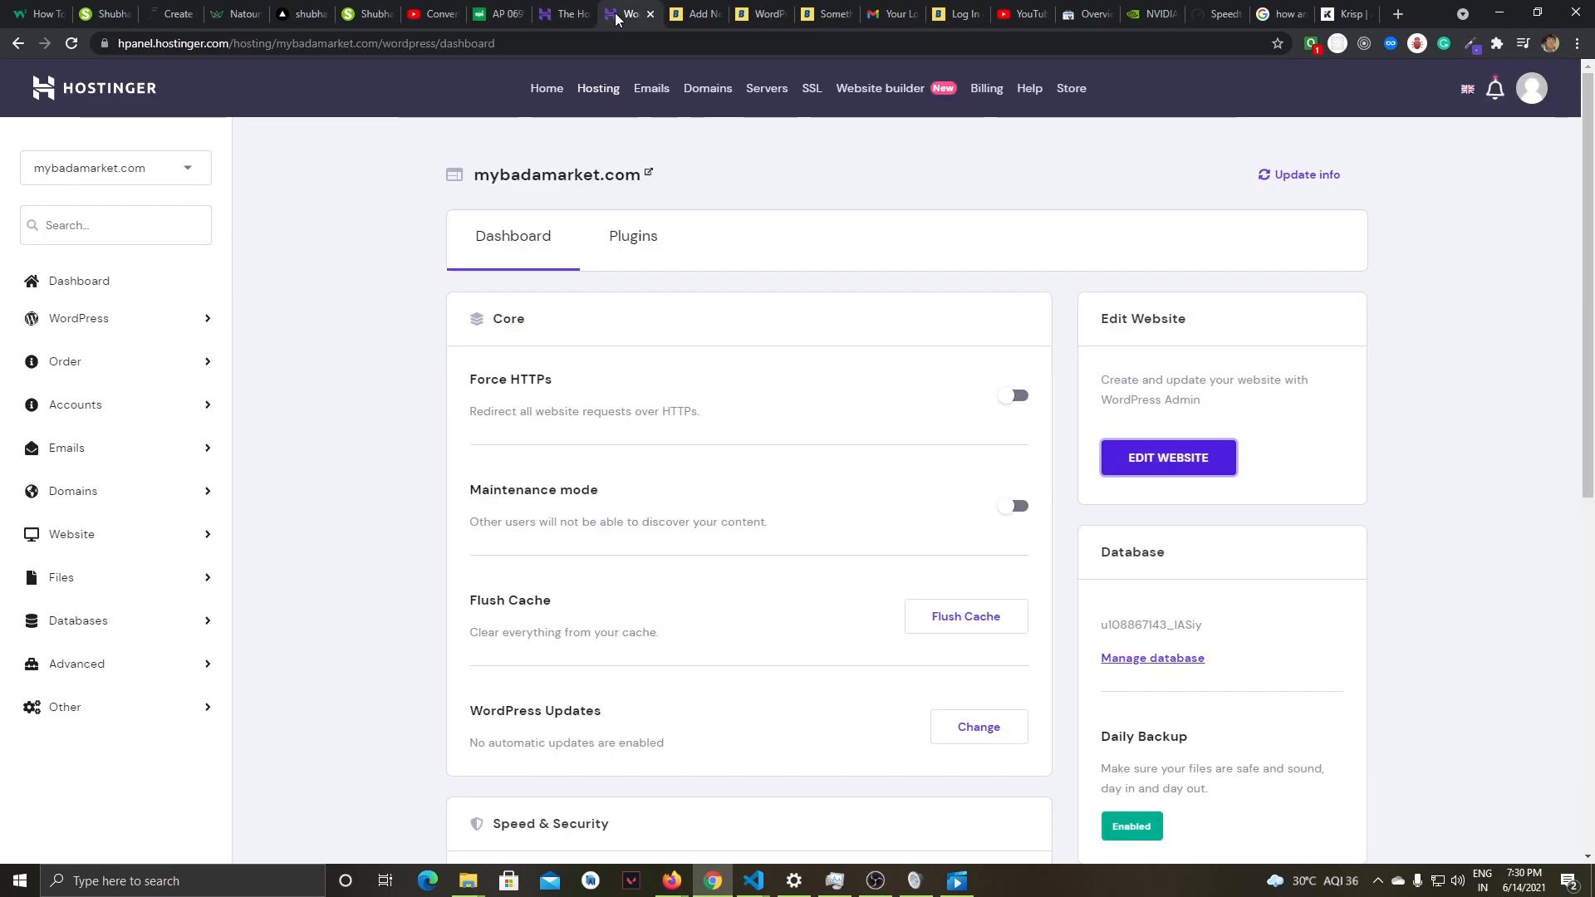
{"action": "left_click", "coordinate": [563, 15]}
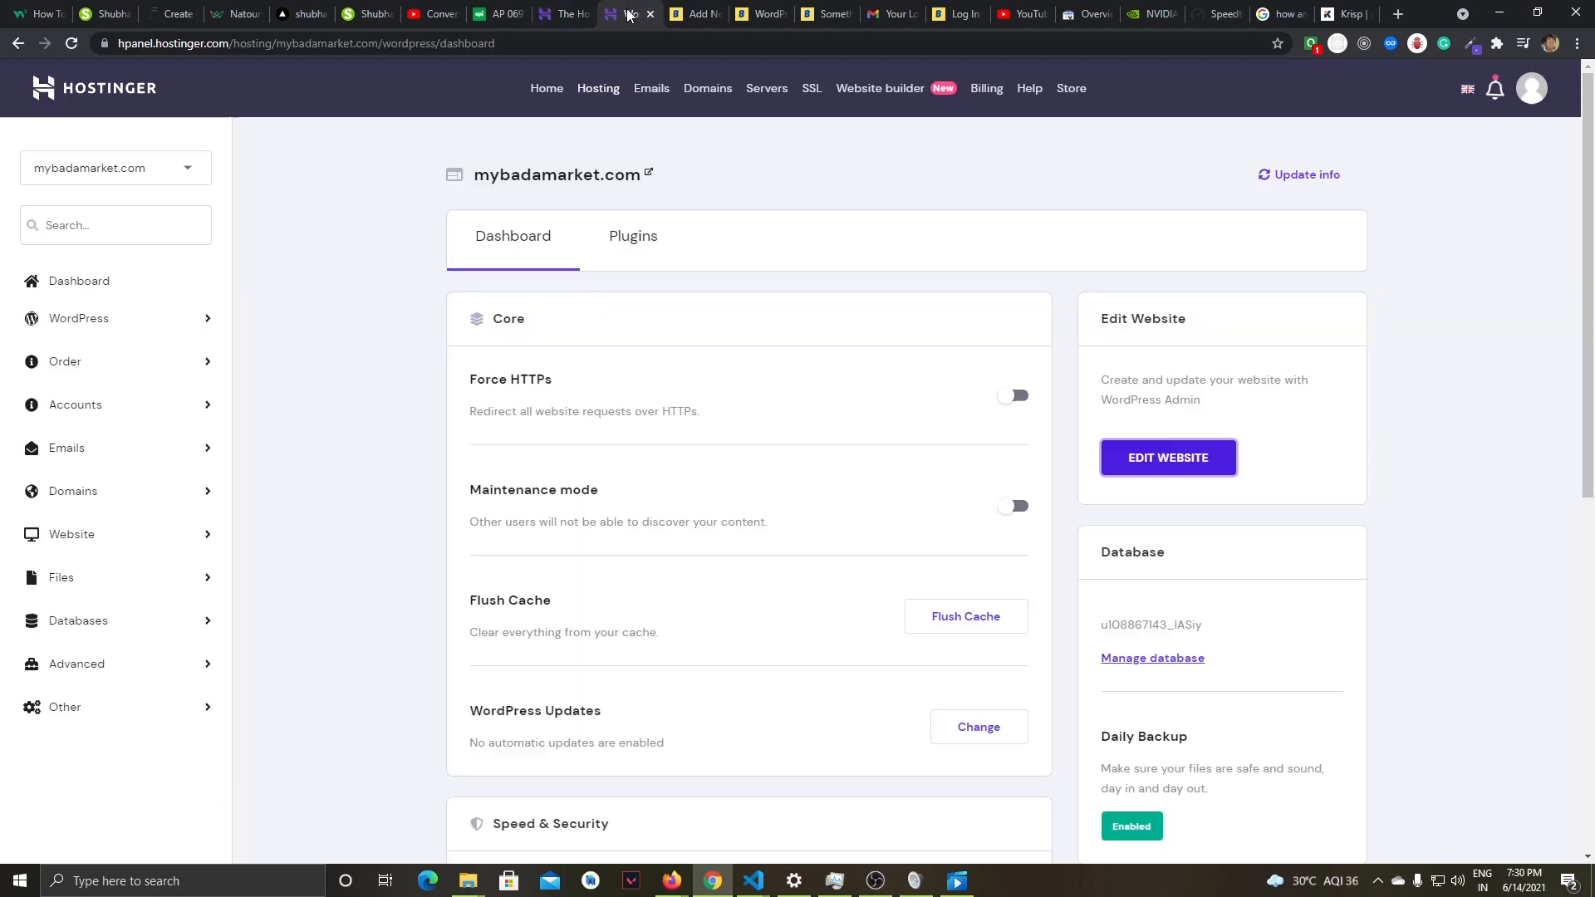
{"action": "left_click", "coordinate": [631, 14]}
{"action": "left_click", "coordinate": [79, 93]}
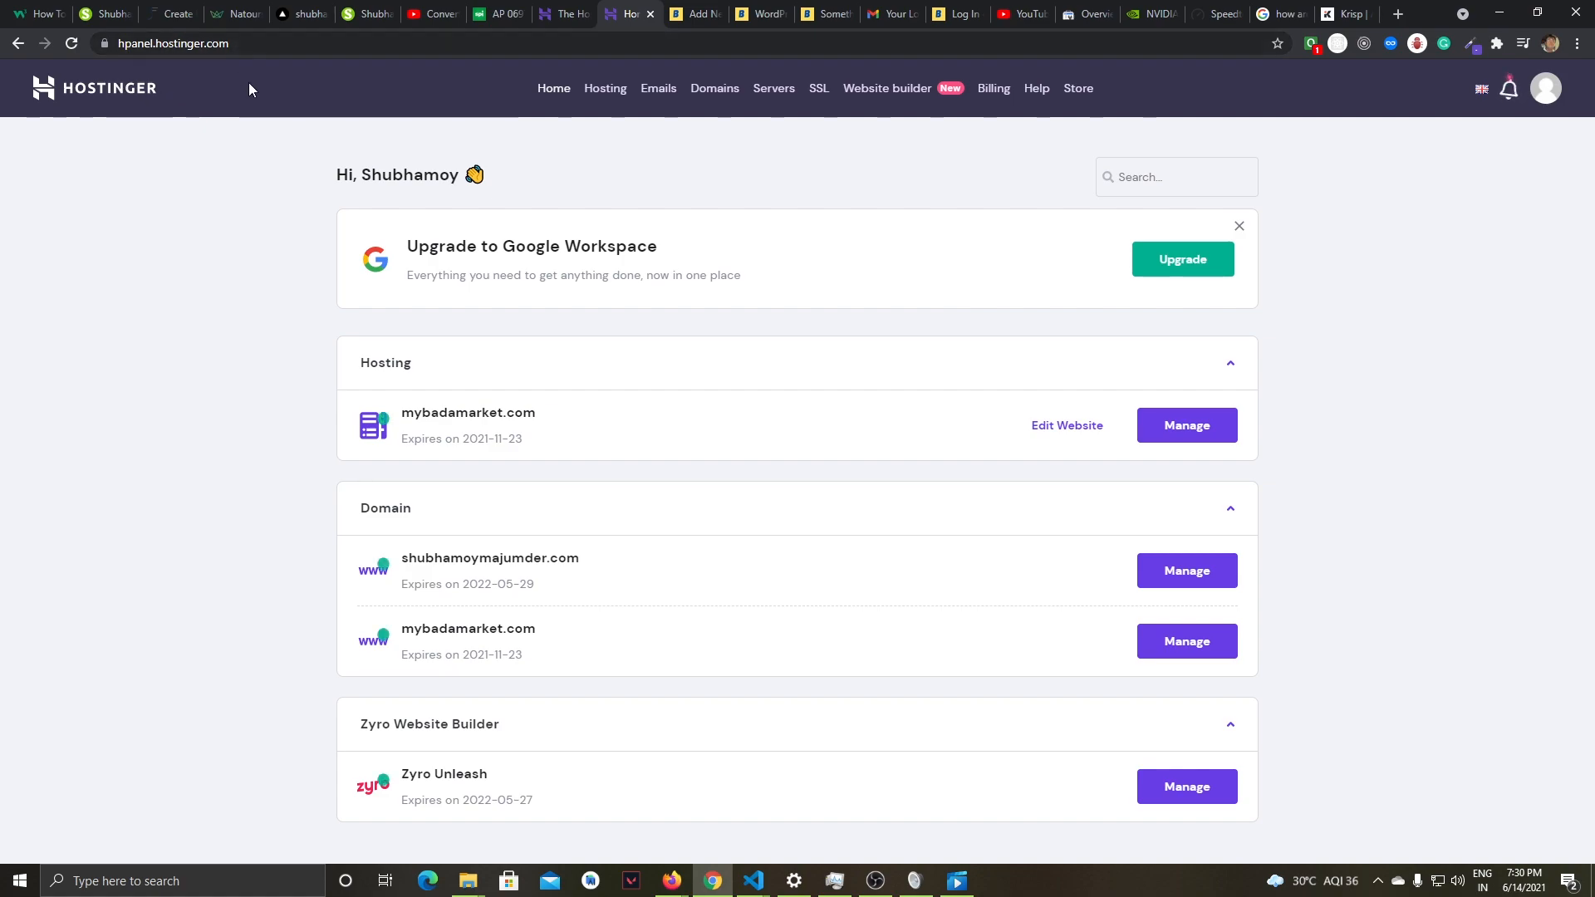
{"action": "left_click_drag", "start_coordinate": [237, 43], "coordinate": [100, 43]}
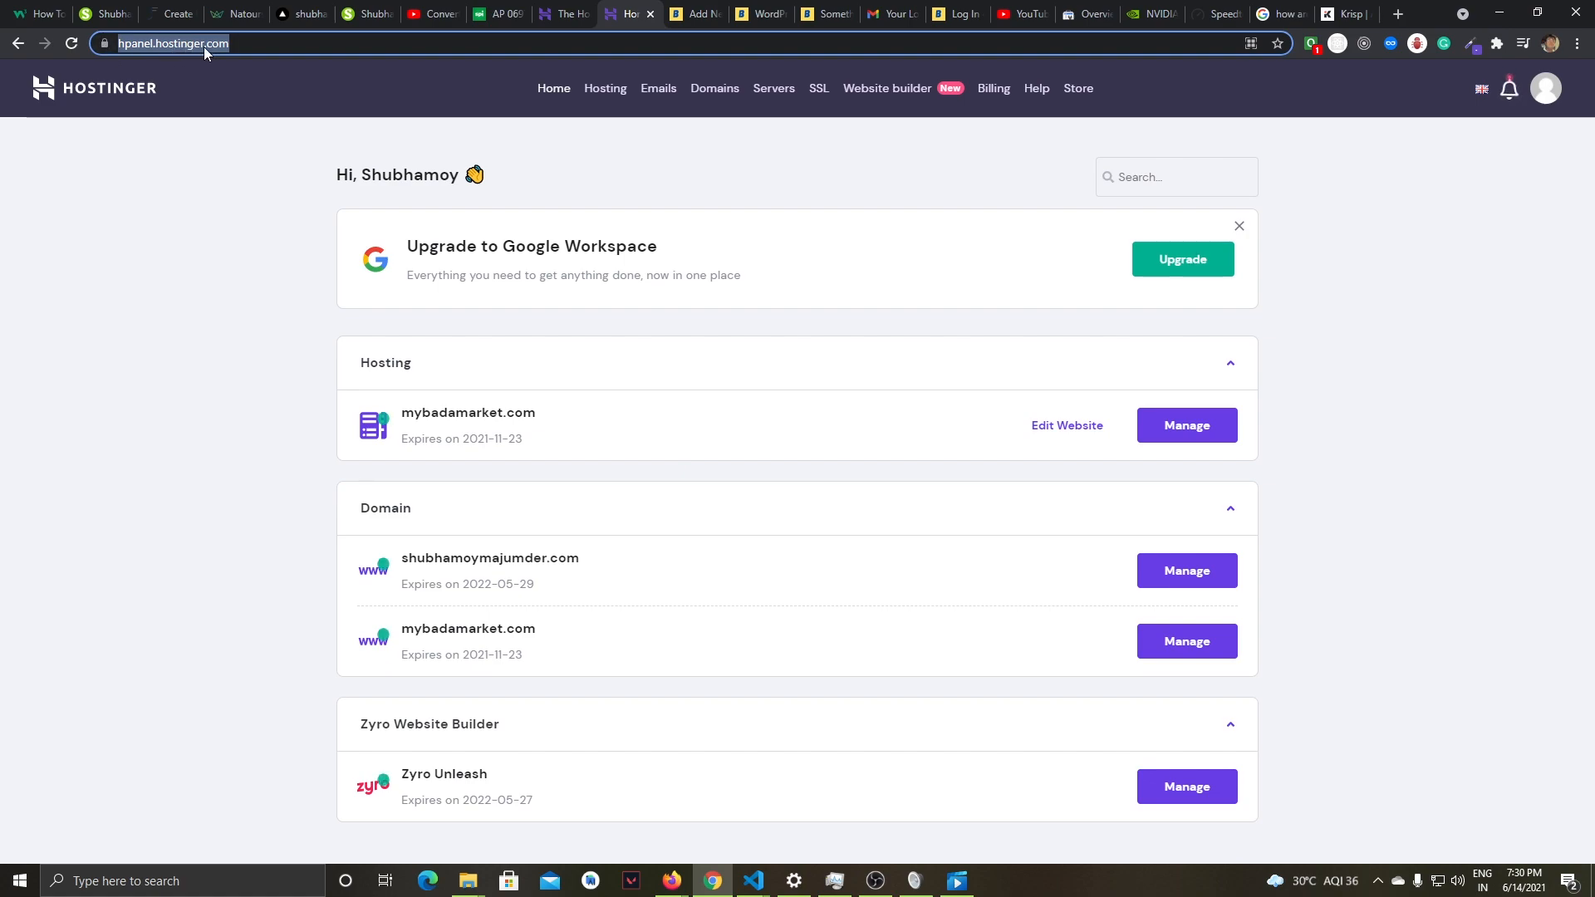
{"action": "left_click", "coordinate": [182, 216]}
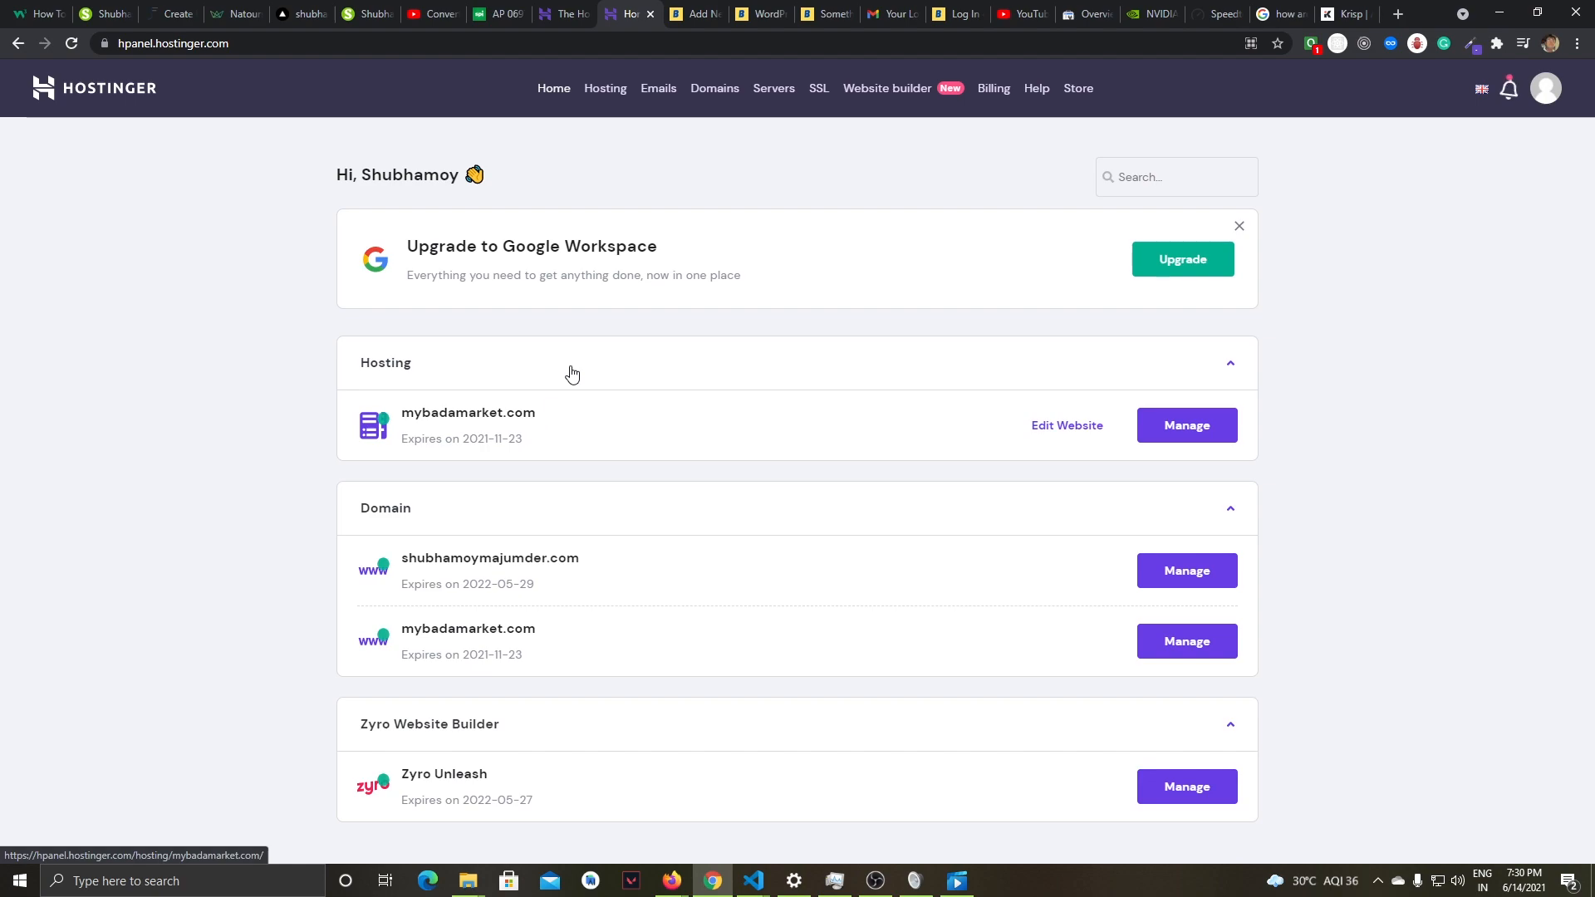
- Open the hosting management page for mybadamarket.com, look through its sections and open the Auto Installer
{"action": "left_click", "coordinate": [1188, 428]}
{"action": "scroll", "coordinate": [980, 309], "scroll_direction": "down", "scroll_amount": 7}
{"action": "scroll", "coordinate": [981, 309], "scroll_direction": "down", "scroll_amount": 2}
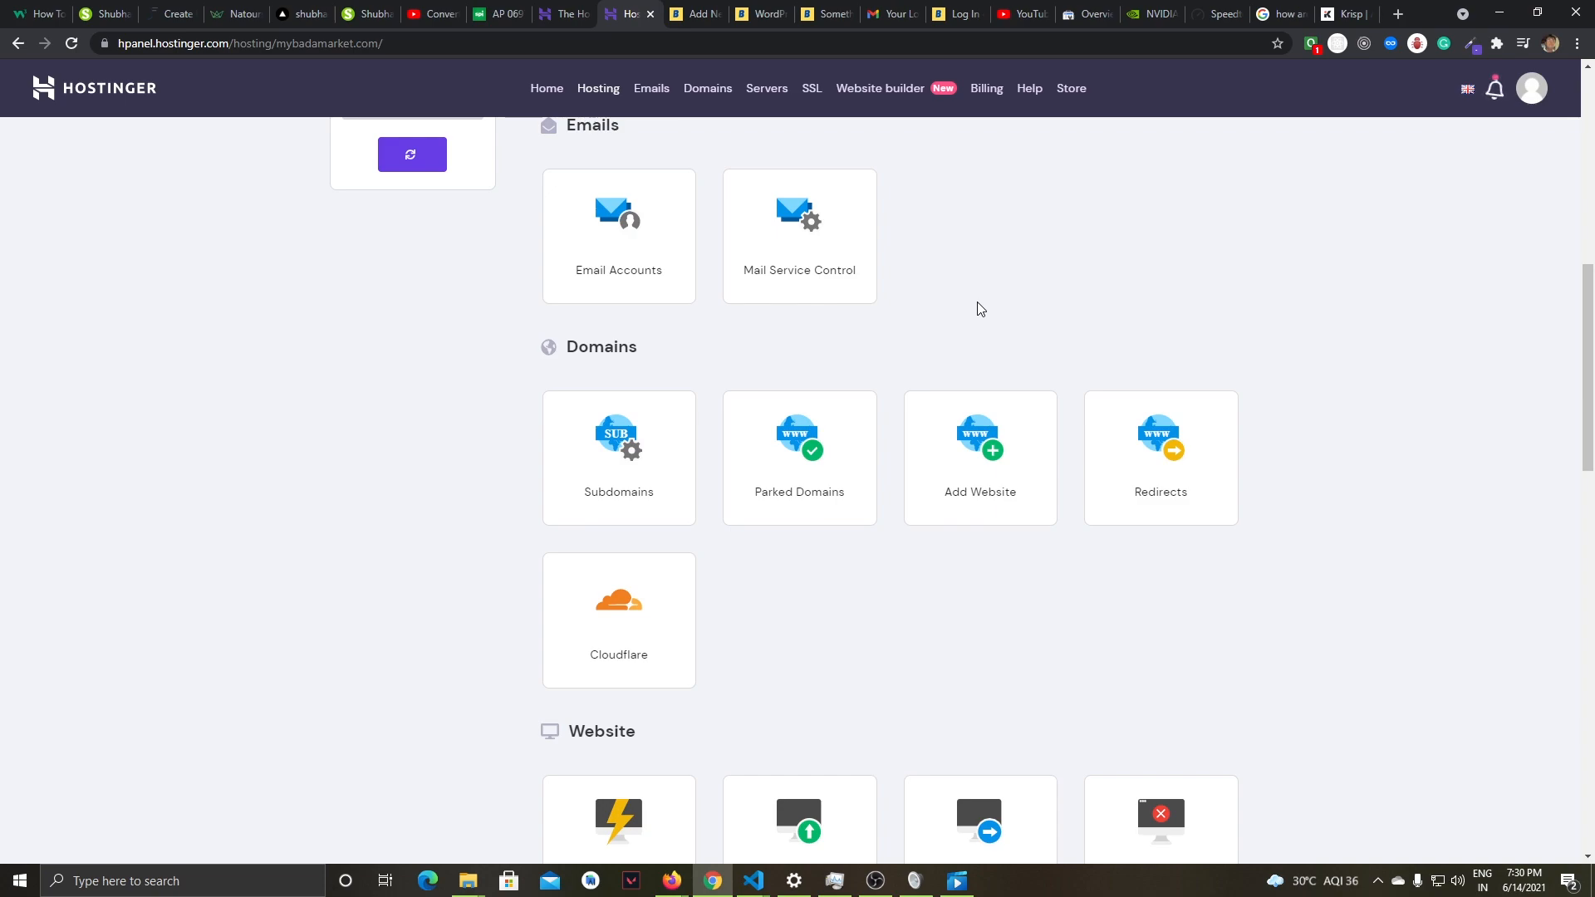
{"action": "scroll", "coordinate": [981, 309], "scroll_direction": "down", "scroll_amount": 2}
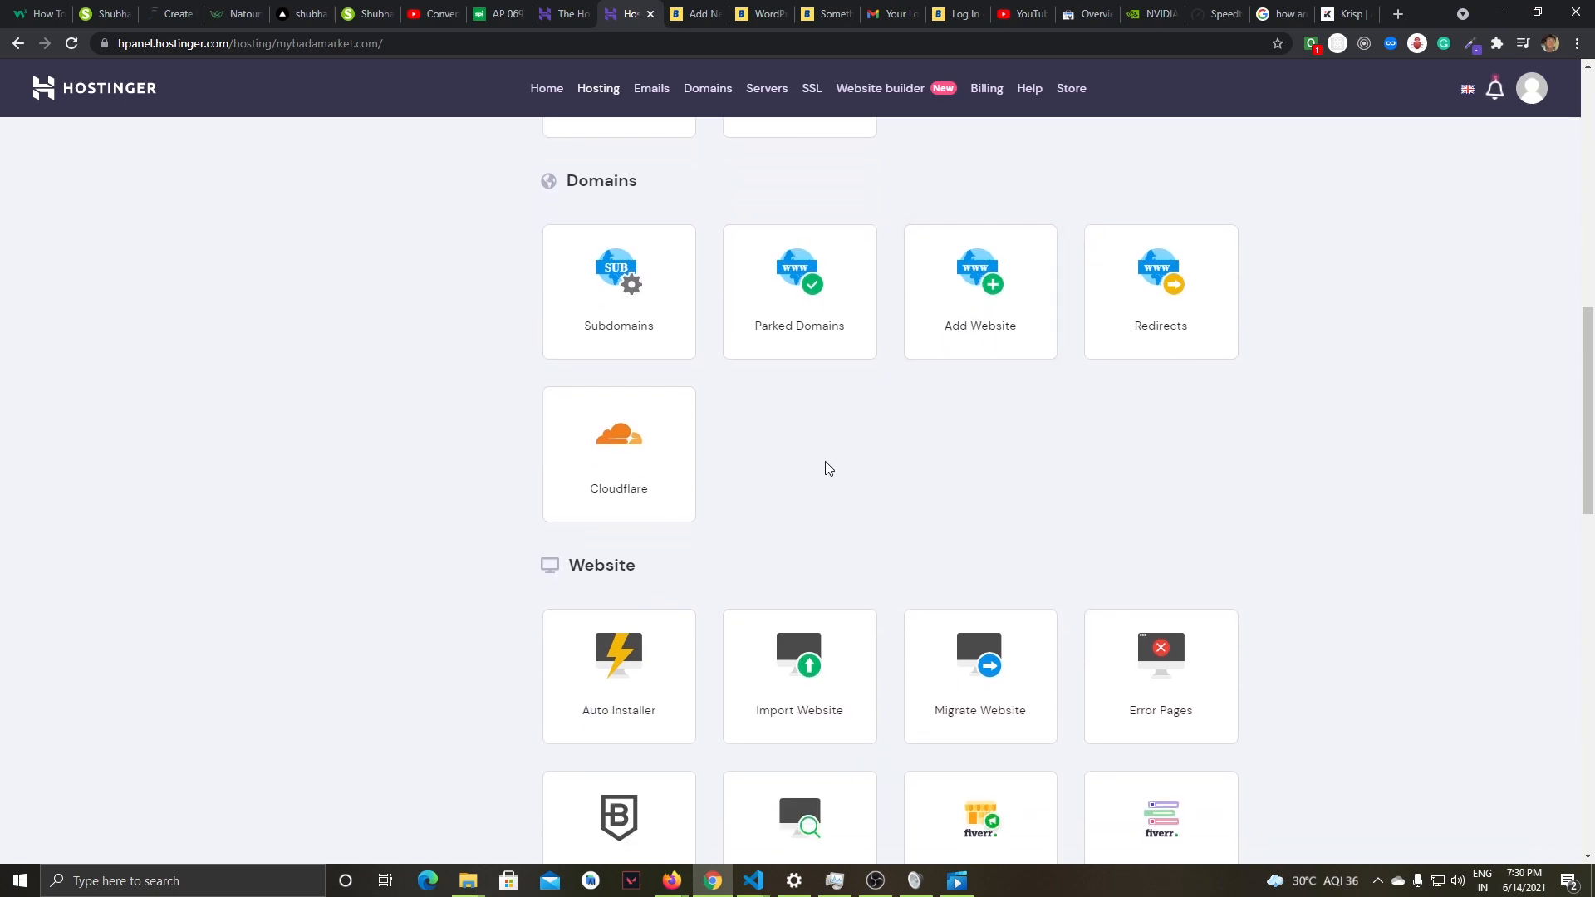
{"action": "scroll", "coordinate": [828, 469], "scroll_direction": "down", "scroll_amount": 2}
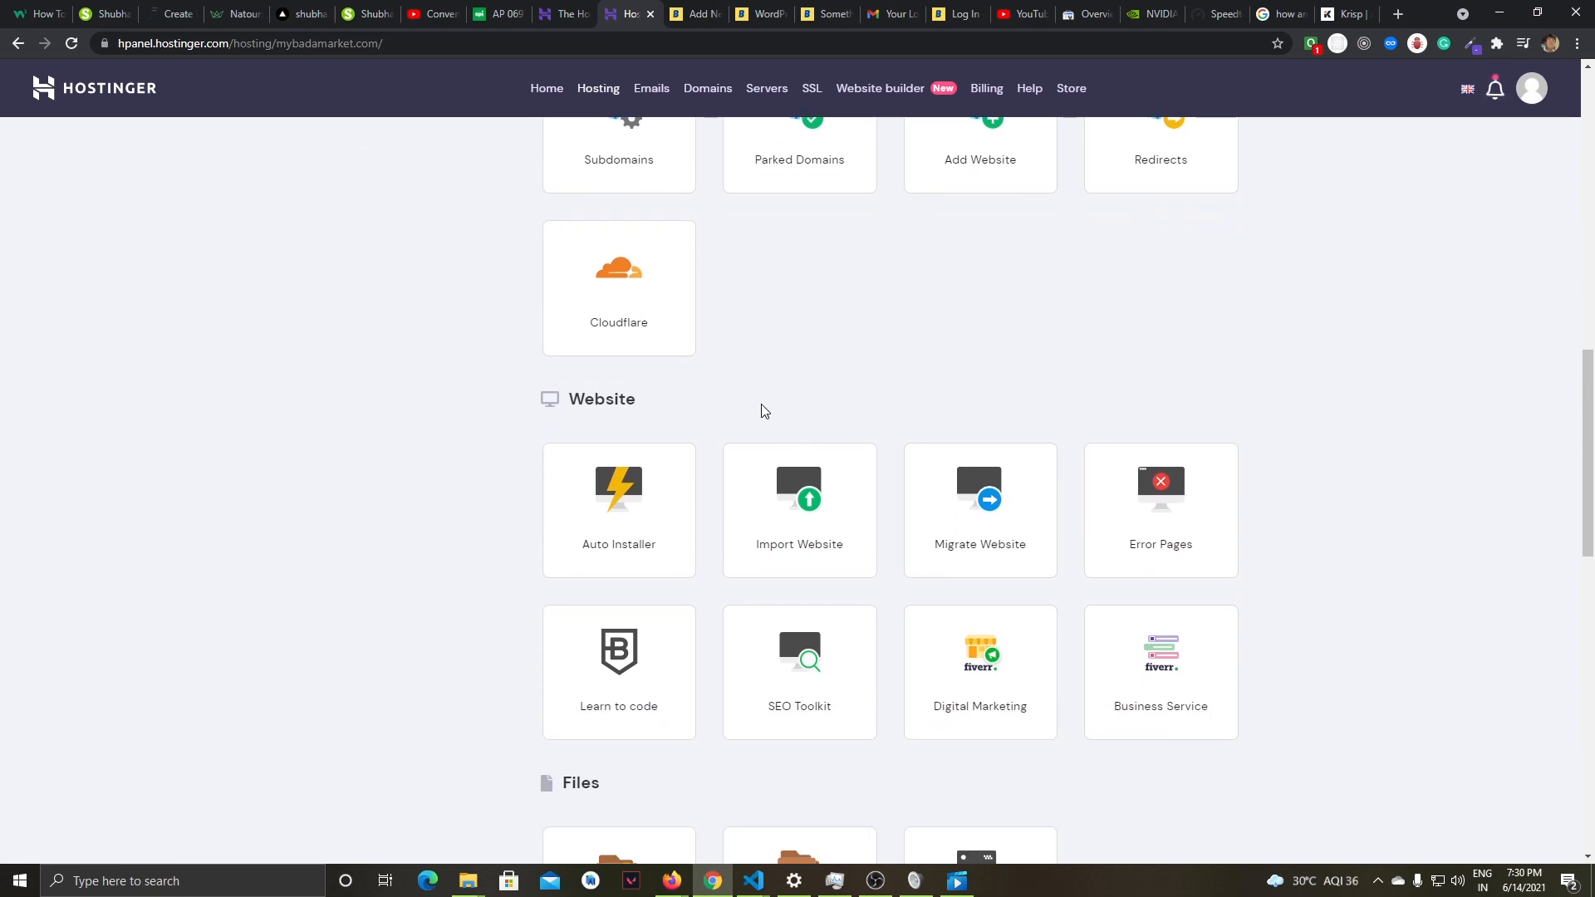
{"action": "scroll", "coordinate": [723, 403], "scroll_direction": "down", "scroll_amount": 1}
{"action": "scroll", "coordinate": [676, 395], "scroll_direction": "up", "scroll_amount": 10}
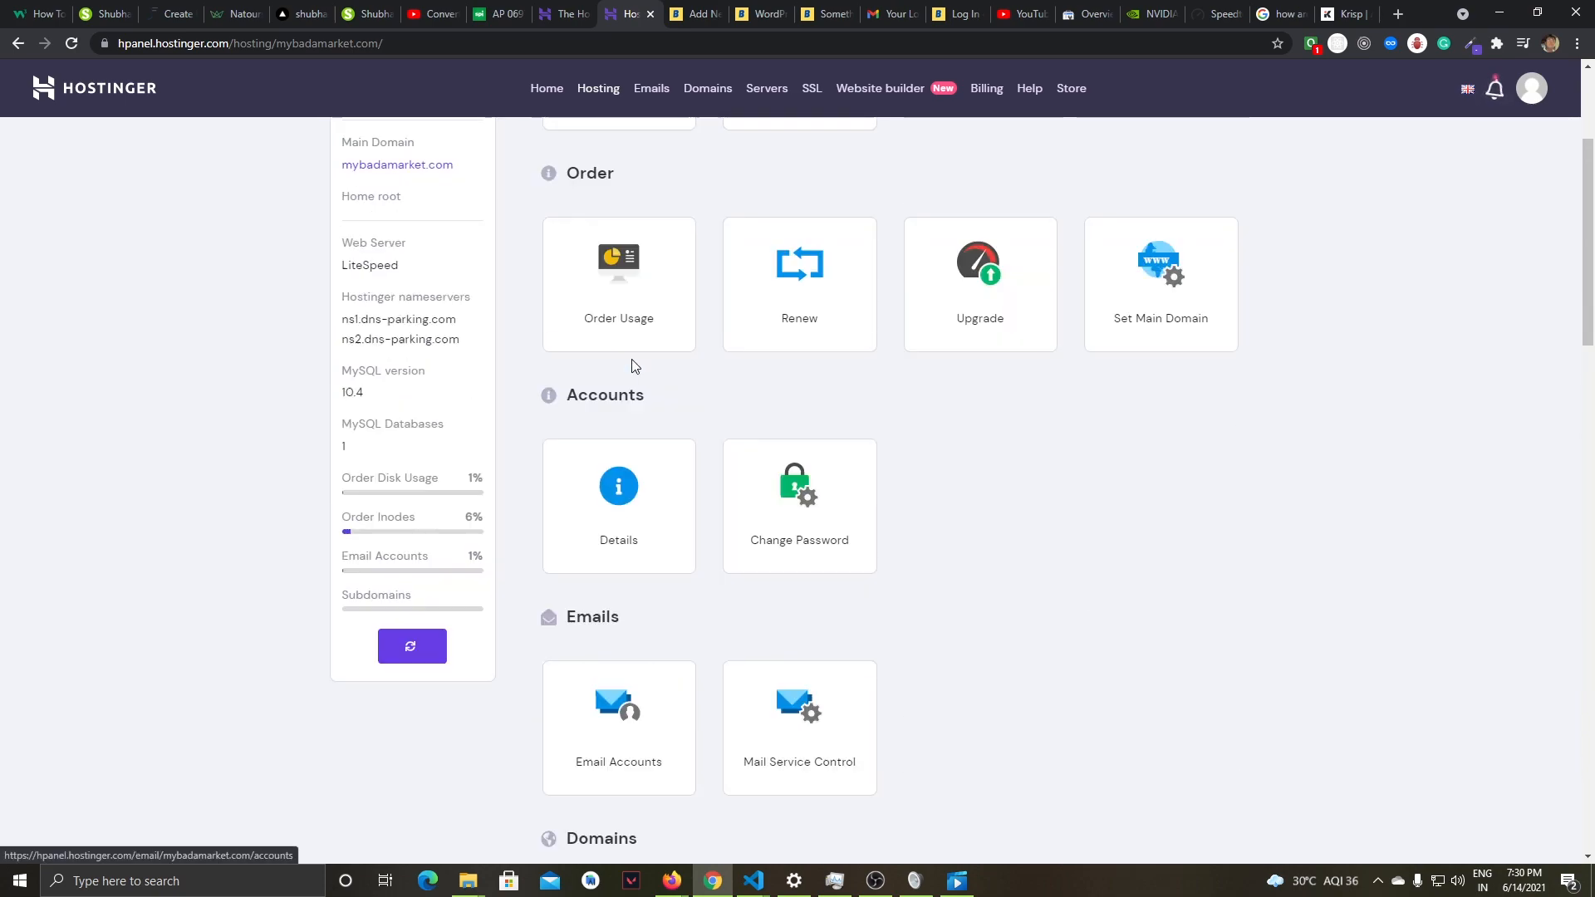
{"action": "scroll", "coordinate": [631, 365], "scroll_direction": "up", "scroll_amount": 4}
{"action": "scroll", "coordinate": [808, 454], "scroll_direction": "down", "scroll_amount": 13}
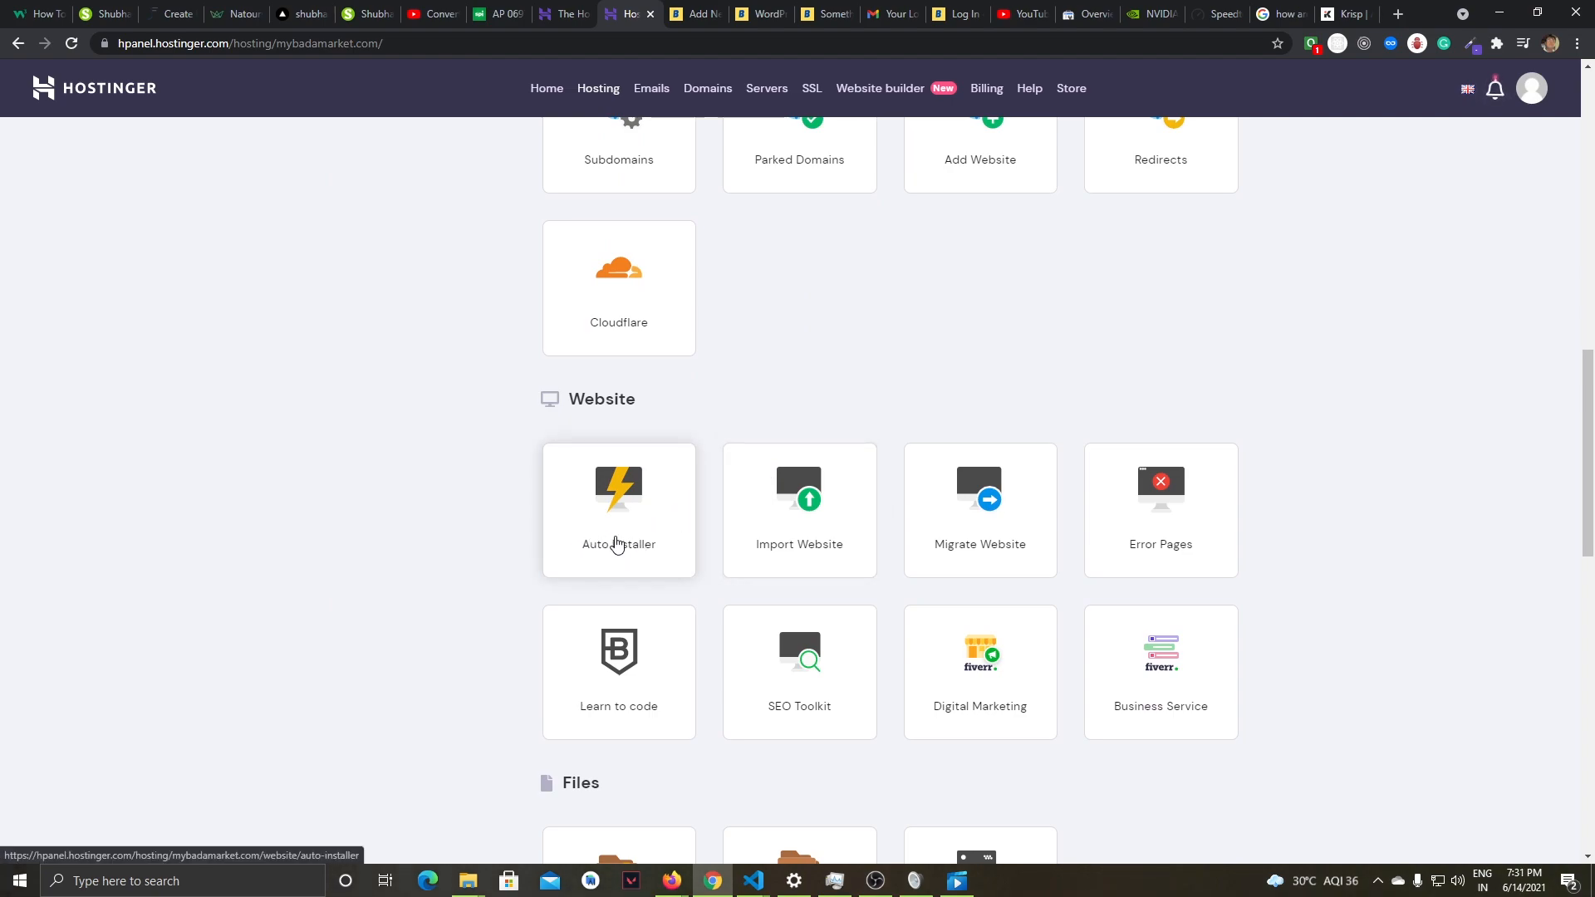
{"action": "left_click", "coordinate": [631, 504]}
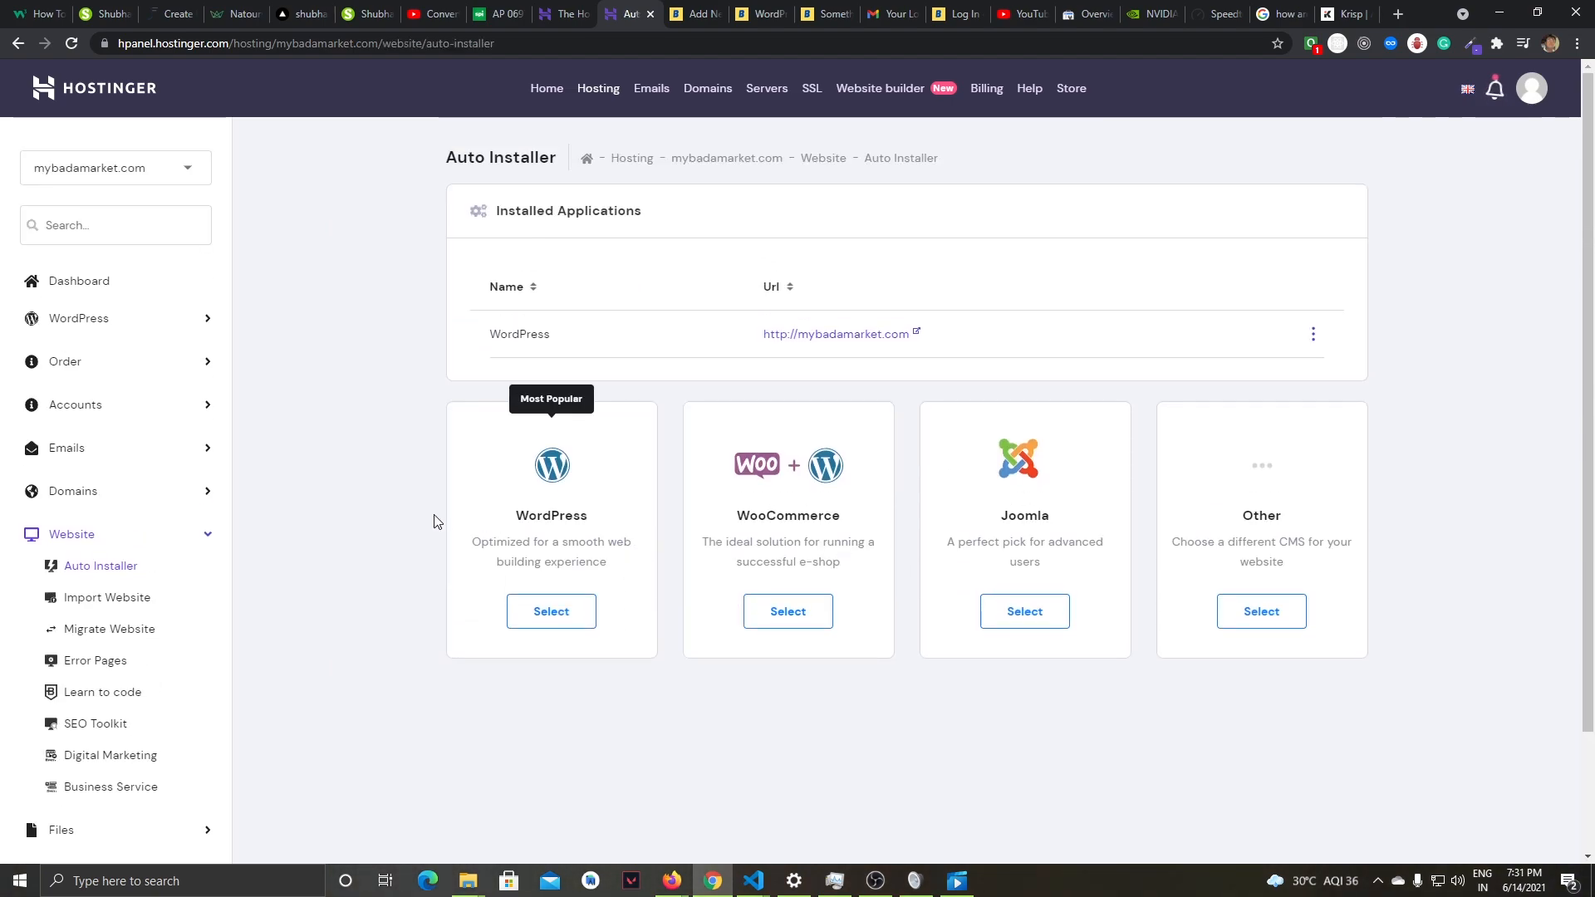
- Examine the Install WordPress form without installing anything and go to the Hosting overview
{"action": "left_click", "coordinate": [554, 612]}
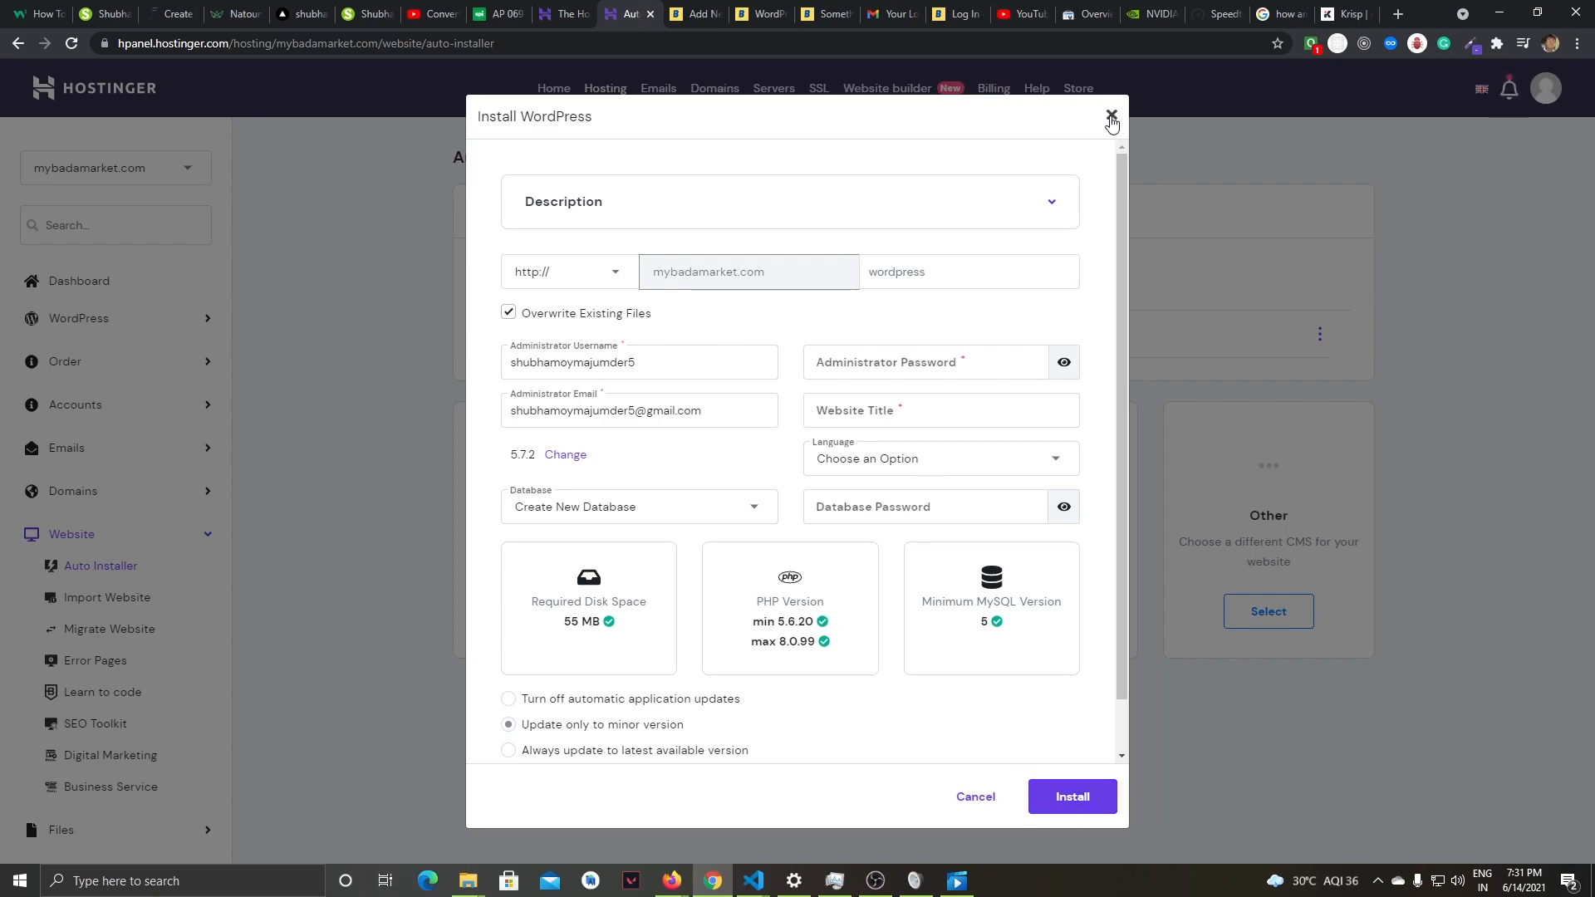
{"action": "left_click", "coordinate": [1111, 116]}
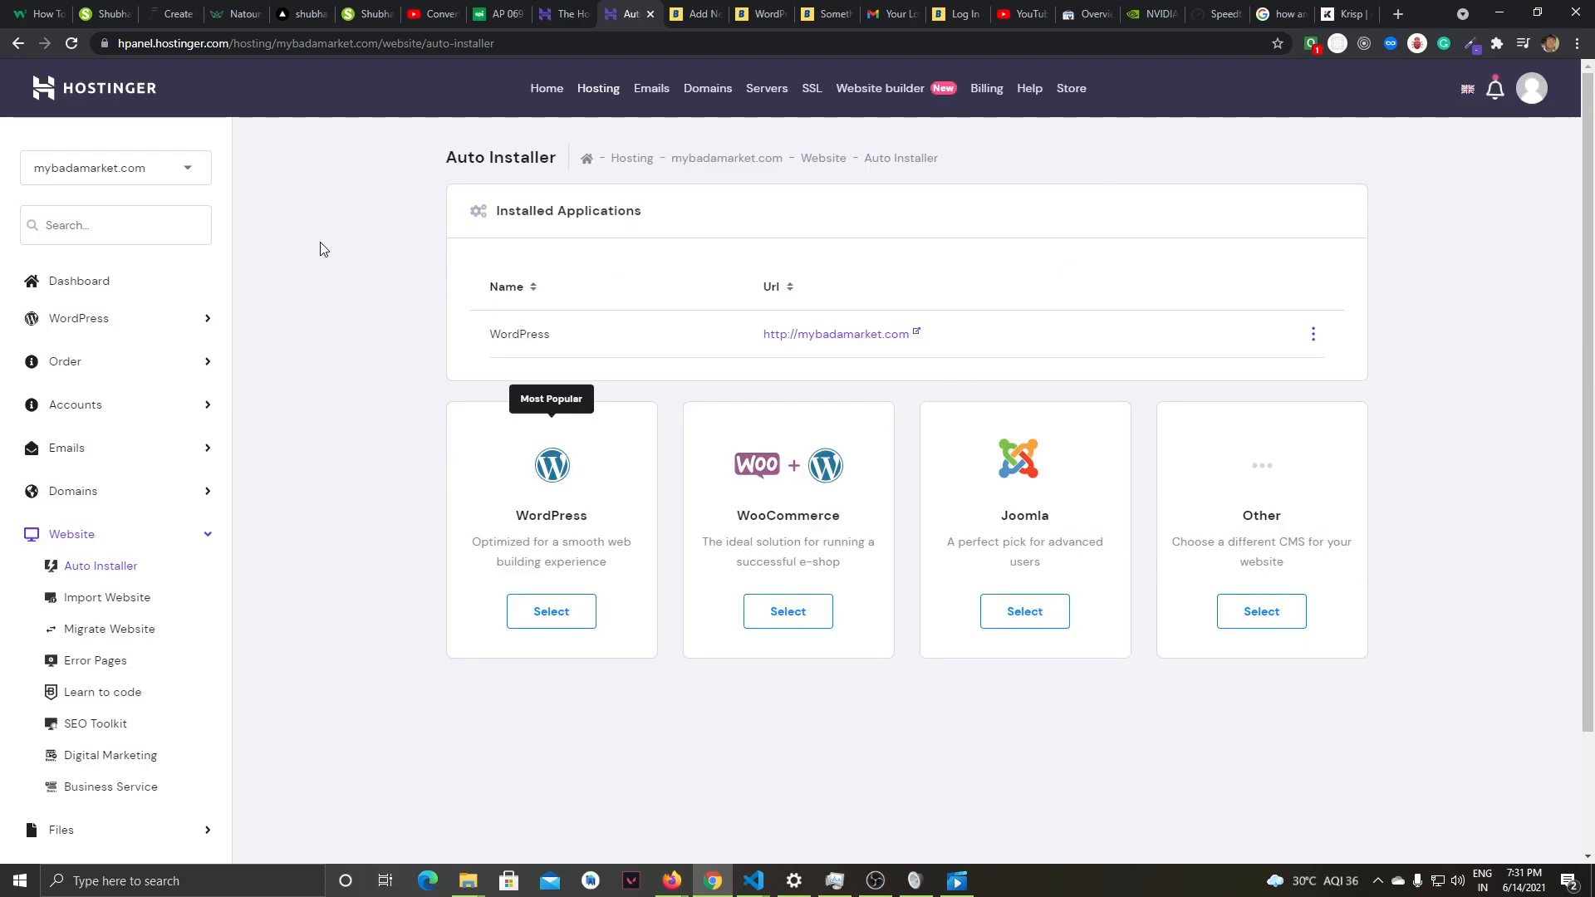
{"action": "left_click", "coordinate": [591, 90]}
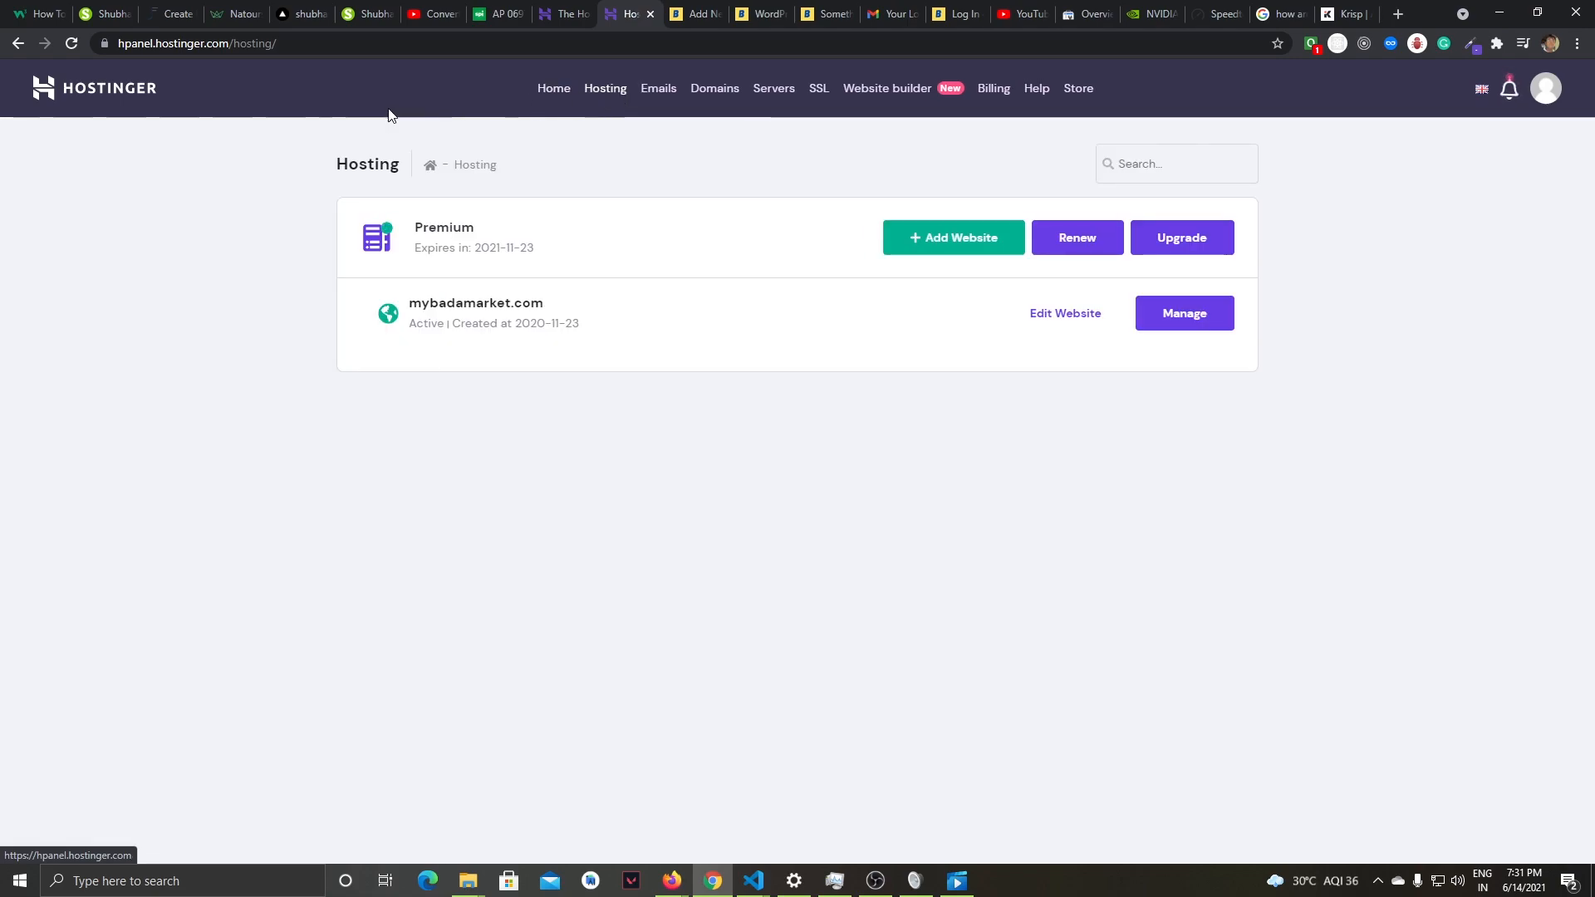
- Check the email verification status in the domain overview of mybadamarket.com and return to the hPanel home page
{"action": "left_click", "coordinate": [137, 108]}
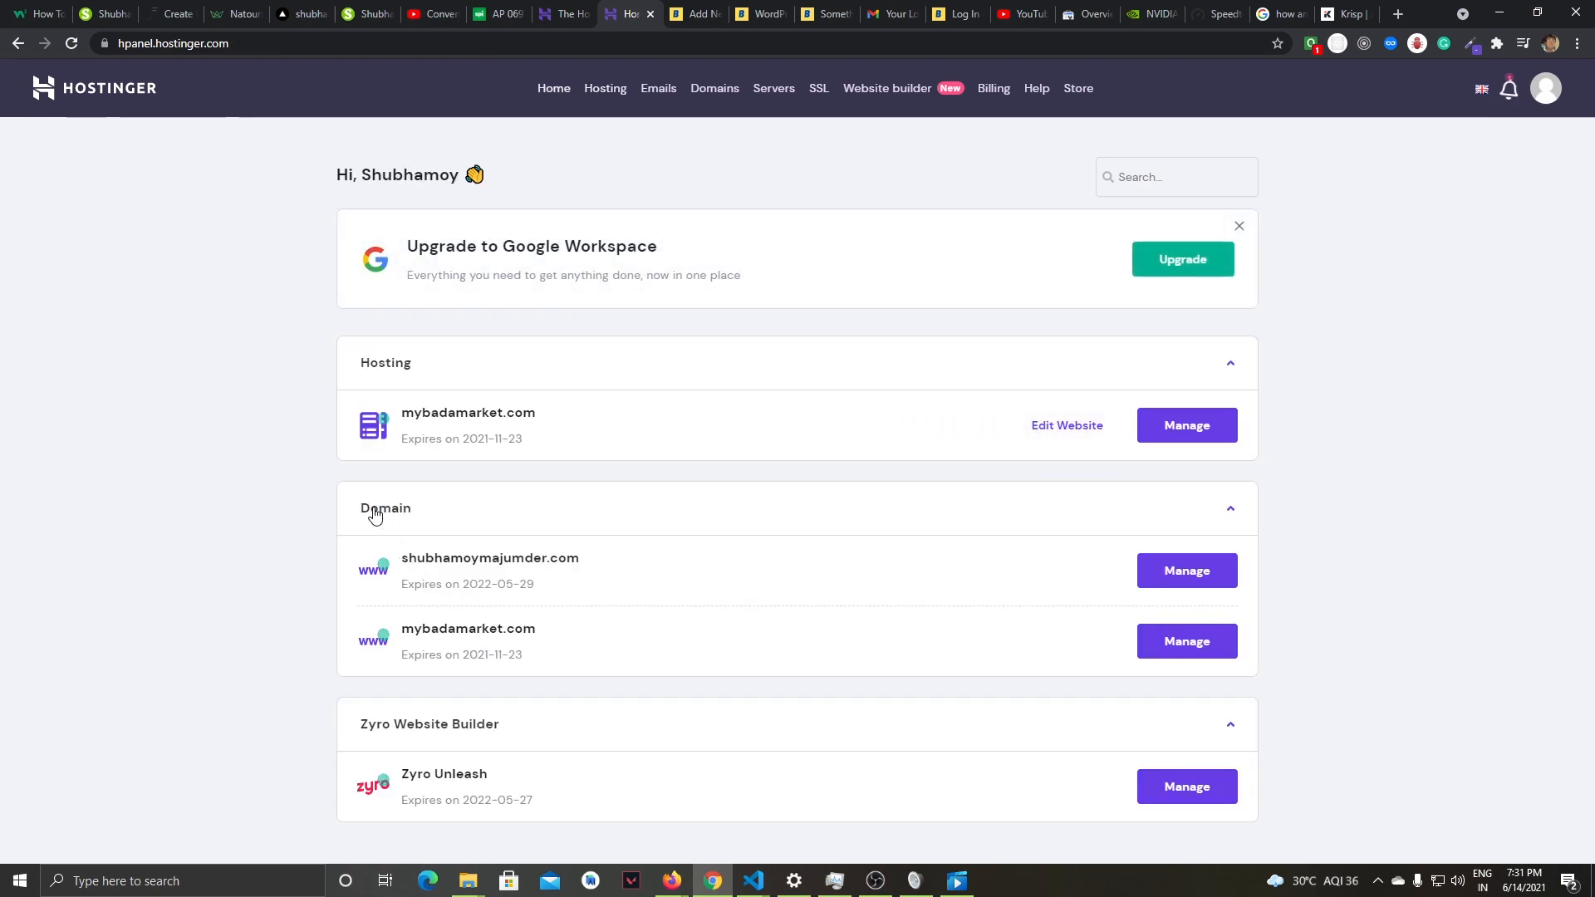
{"action": "left_click", "coordinate": [1165, 642]}
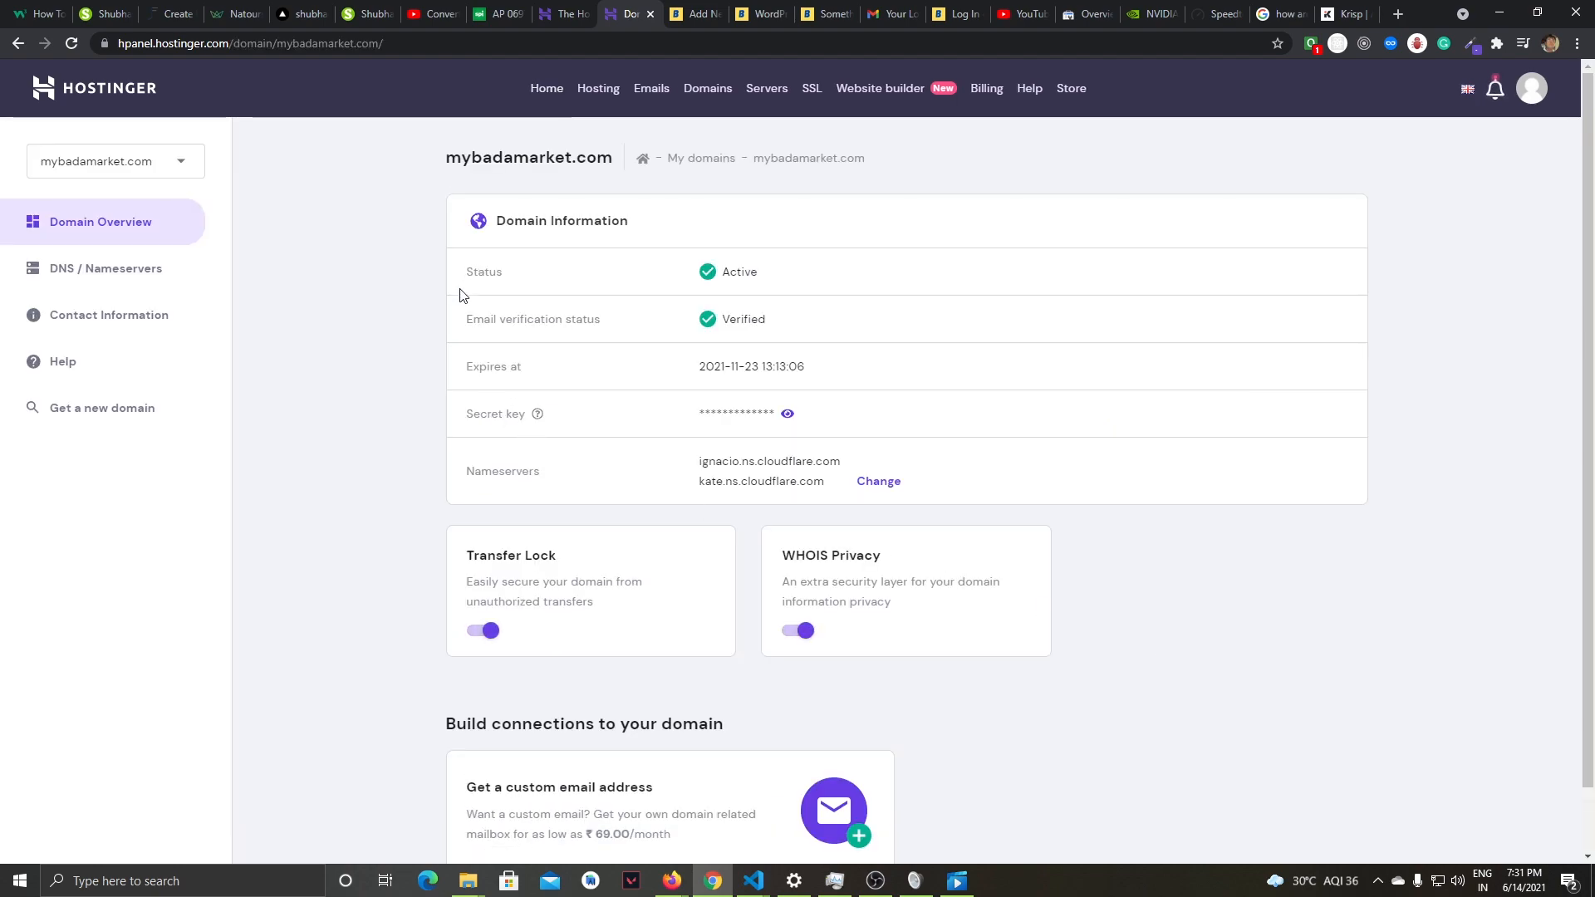
{"action": "left_click_drag", "start_coordinate": [462, 319], "coordinate": [588, 320]}
{"action": "left_click", "coordinate": [621, 321]}
{"action": "left_click_drag", "start_coordinate": [460, 320], "coordinate": [651, 322]}
{"action": "left_click_drag", "start_coordinate": [727, 319], "coordinate": [765, 320]}
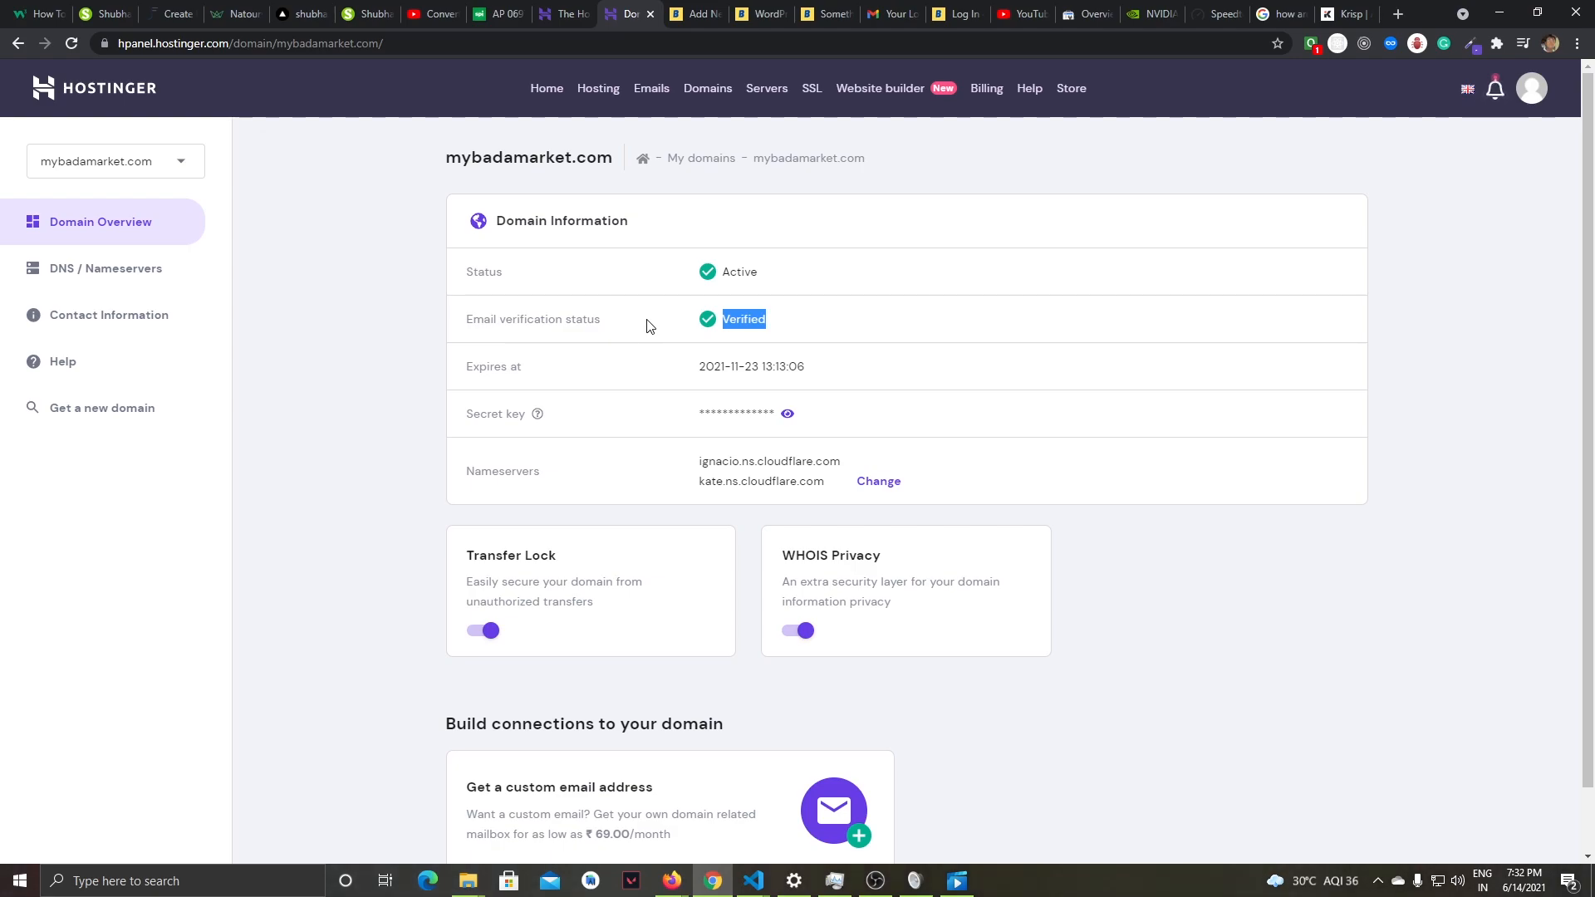
{"action": "mouse_move", "coordinate": [458, 318]}
{"action": "left_mouse_down"}
{"action": "mouse_move", "coordinate": [602, 327]}
{"action": "mouse_move", "coordinate": [462, 325]}
{"action": "left_mouse_up"}
{"action": "left_click_drag", "start_coordinate": [706, 323], "coordinate": [785, 323]}
{"action": "left_click", "coordinate": [623, 321]}
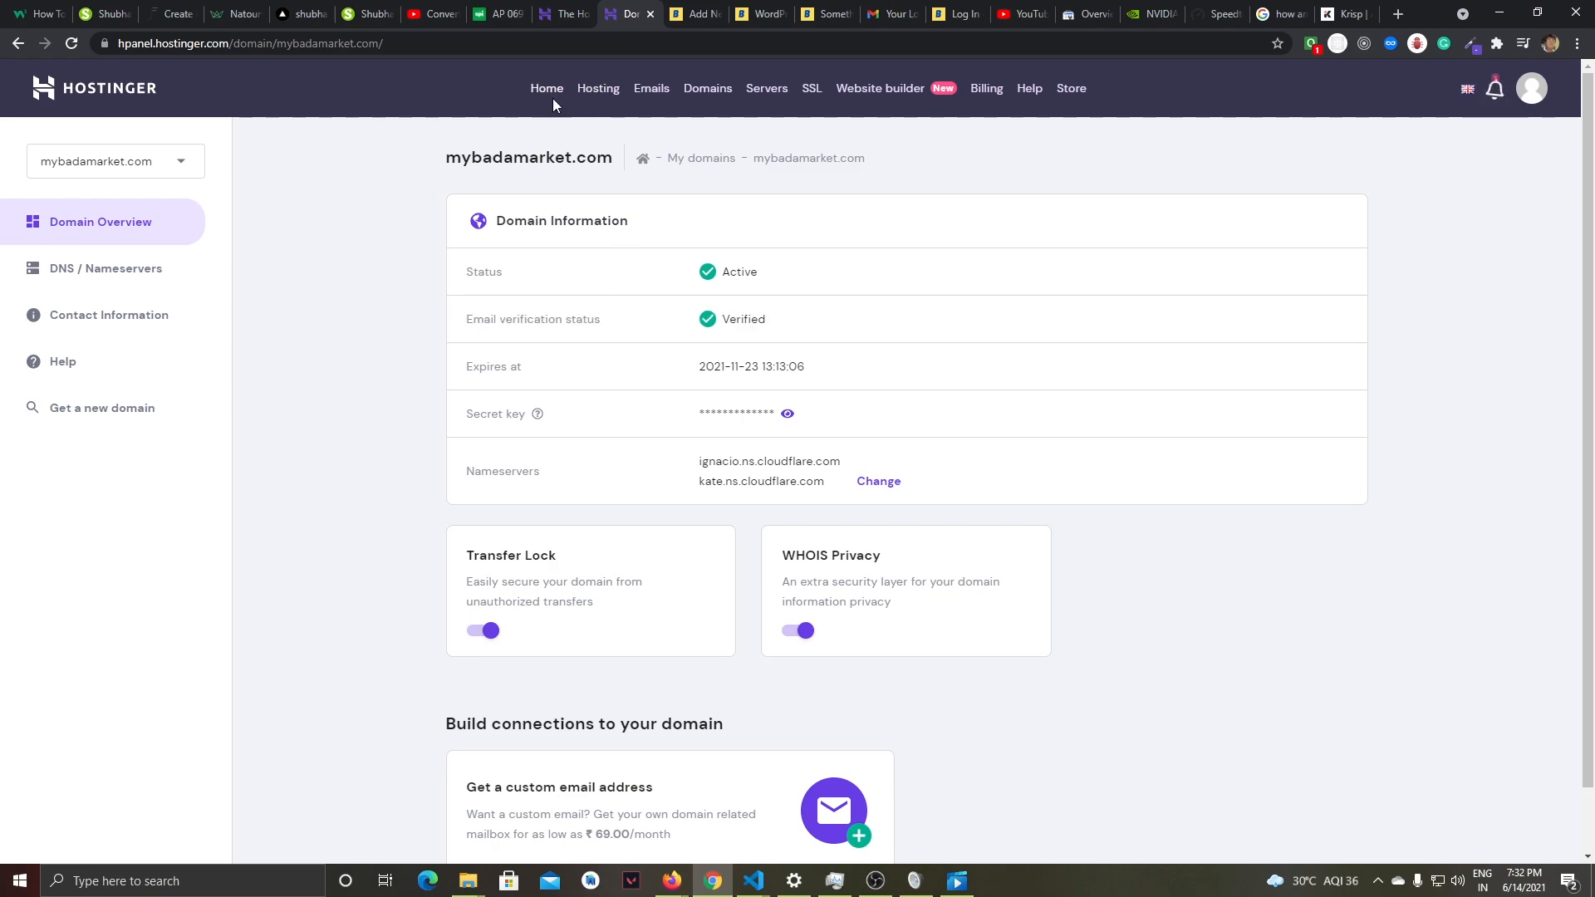
{"action": "left_click", "coordinate": [124, 98]}
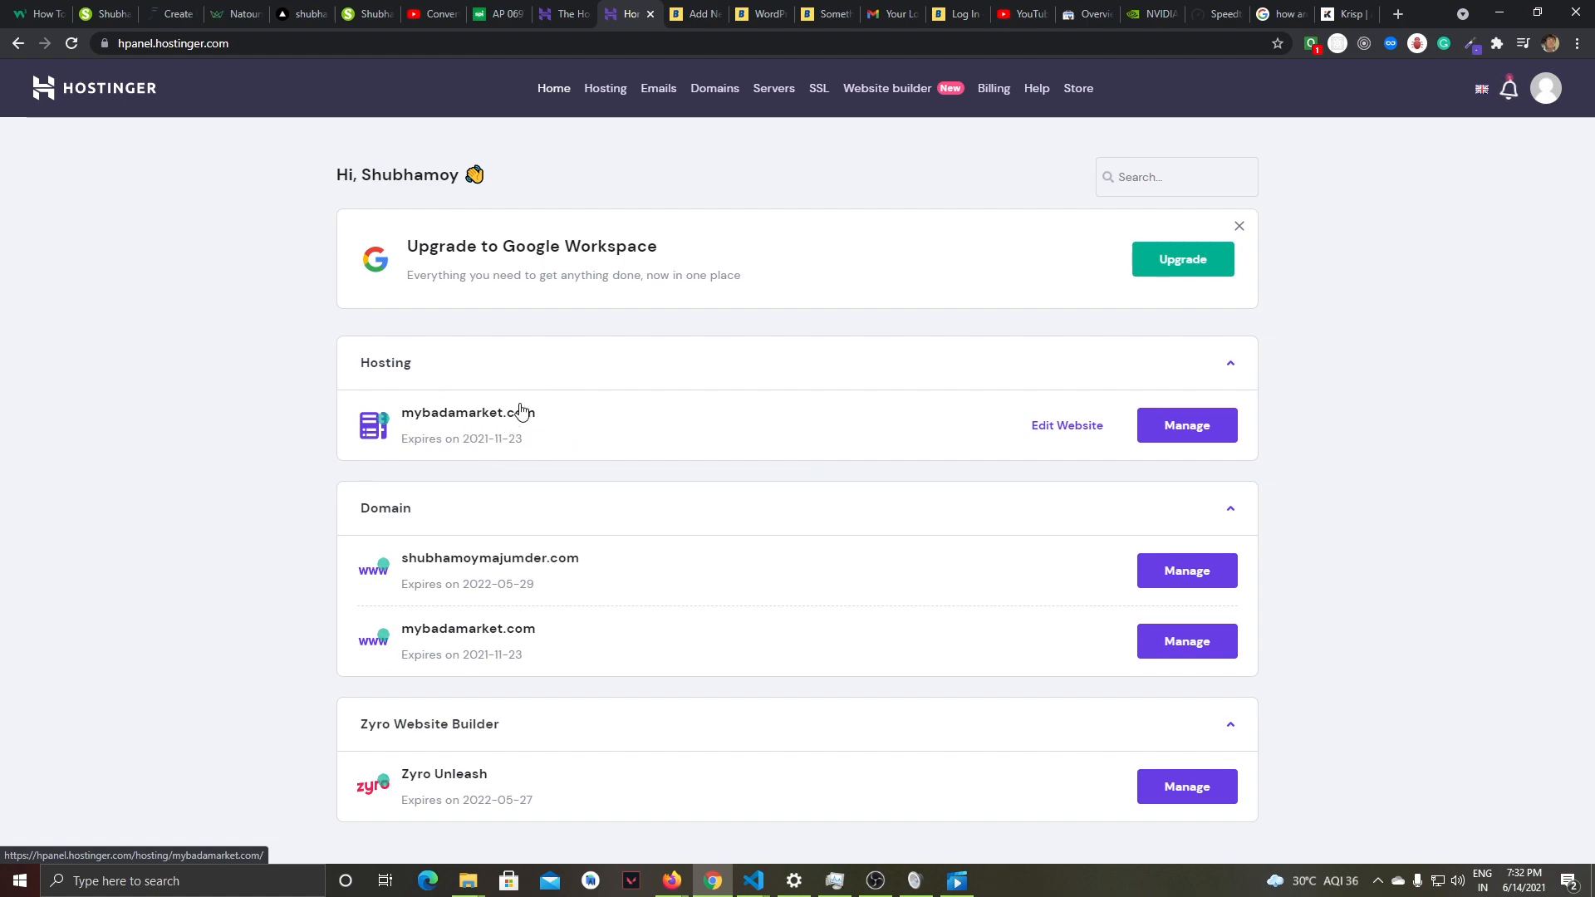
- Open the hosting management page for mybadamarket.com and go to its Auto Installer
{"action": "left_click", "coordinate": [1181, 427]}
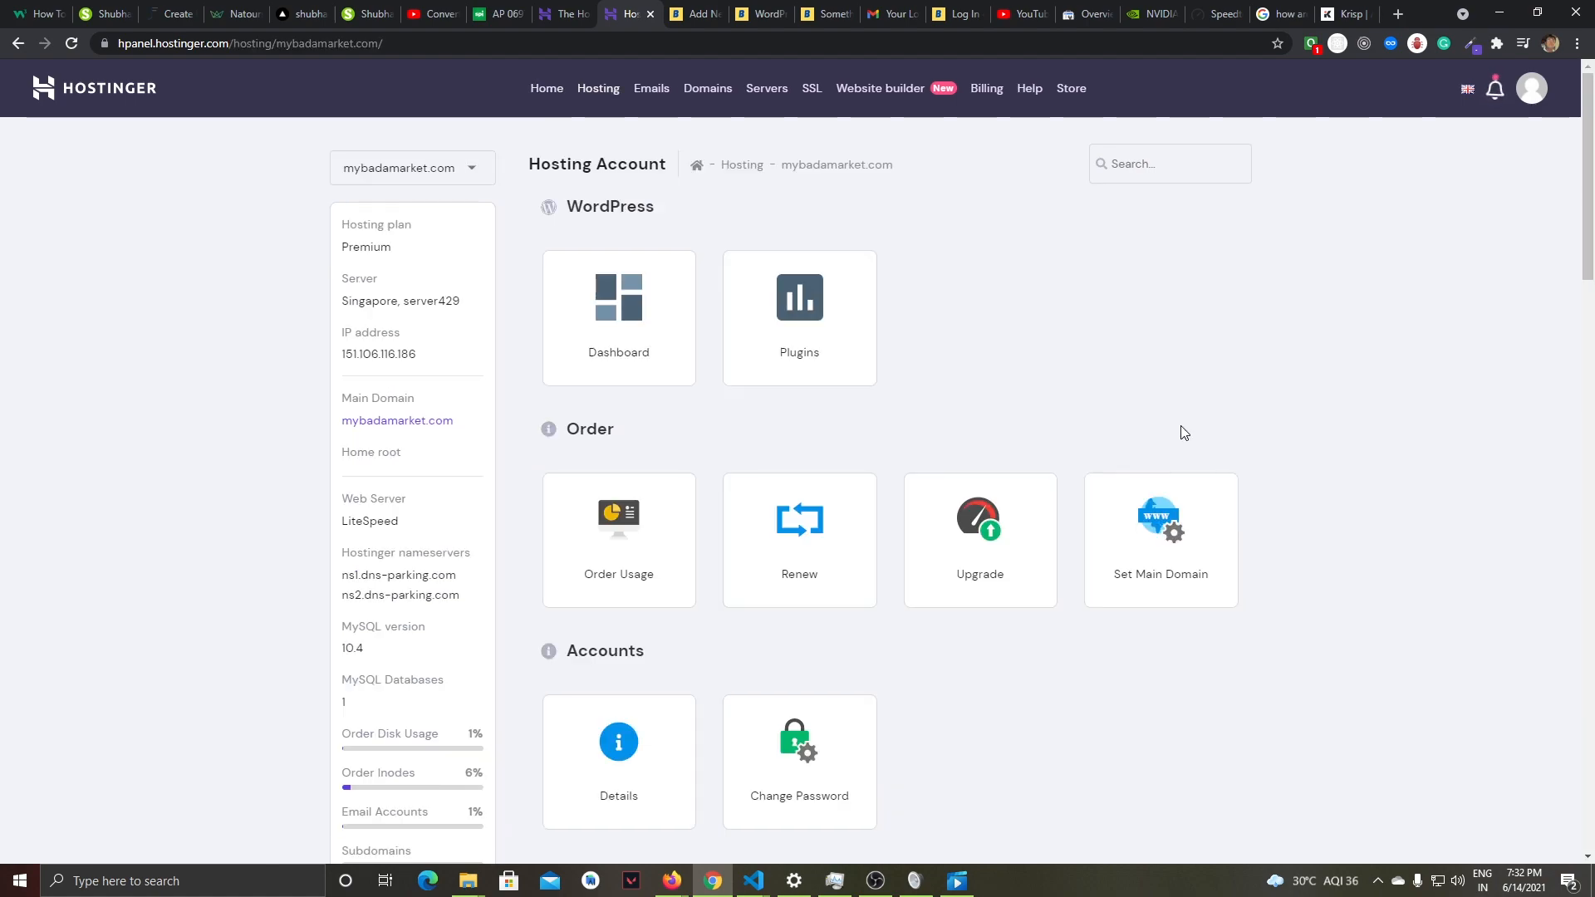
{"action": "scroll", "coordinate": [956, 449], "scroll_direction": "down", "scroll_amount": 9}
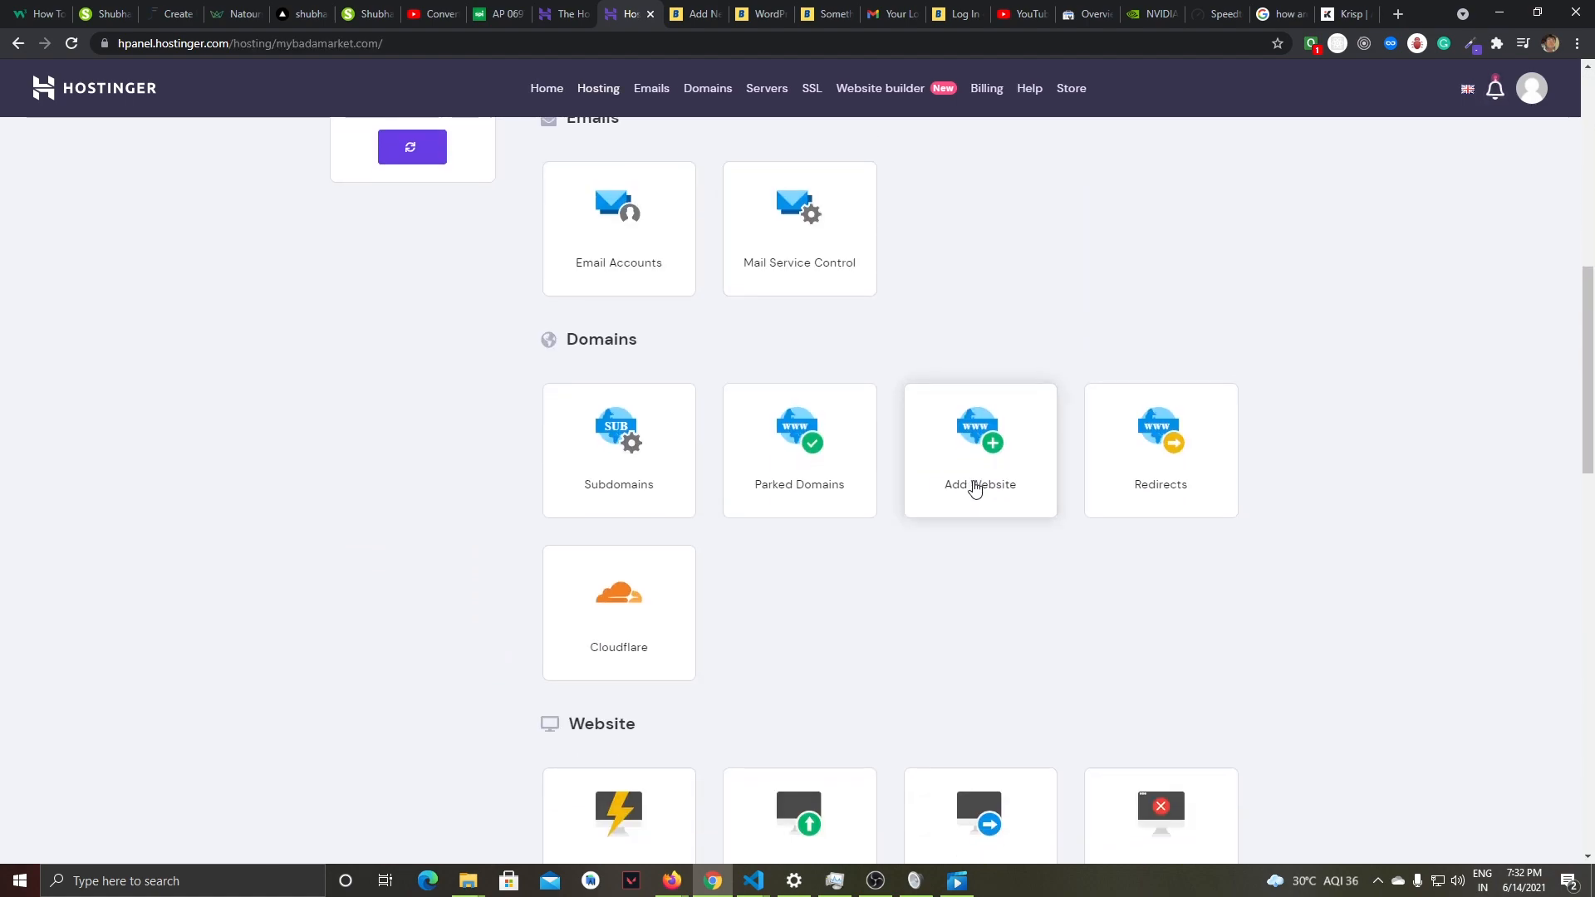
{"action": "scroll", "coordinate": [971, 487], "scroll_direction": "down", "scroll_amount": 5}
{"action": "left_click", "coordinate": [621, 433]}
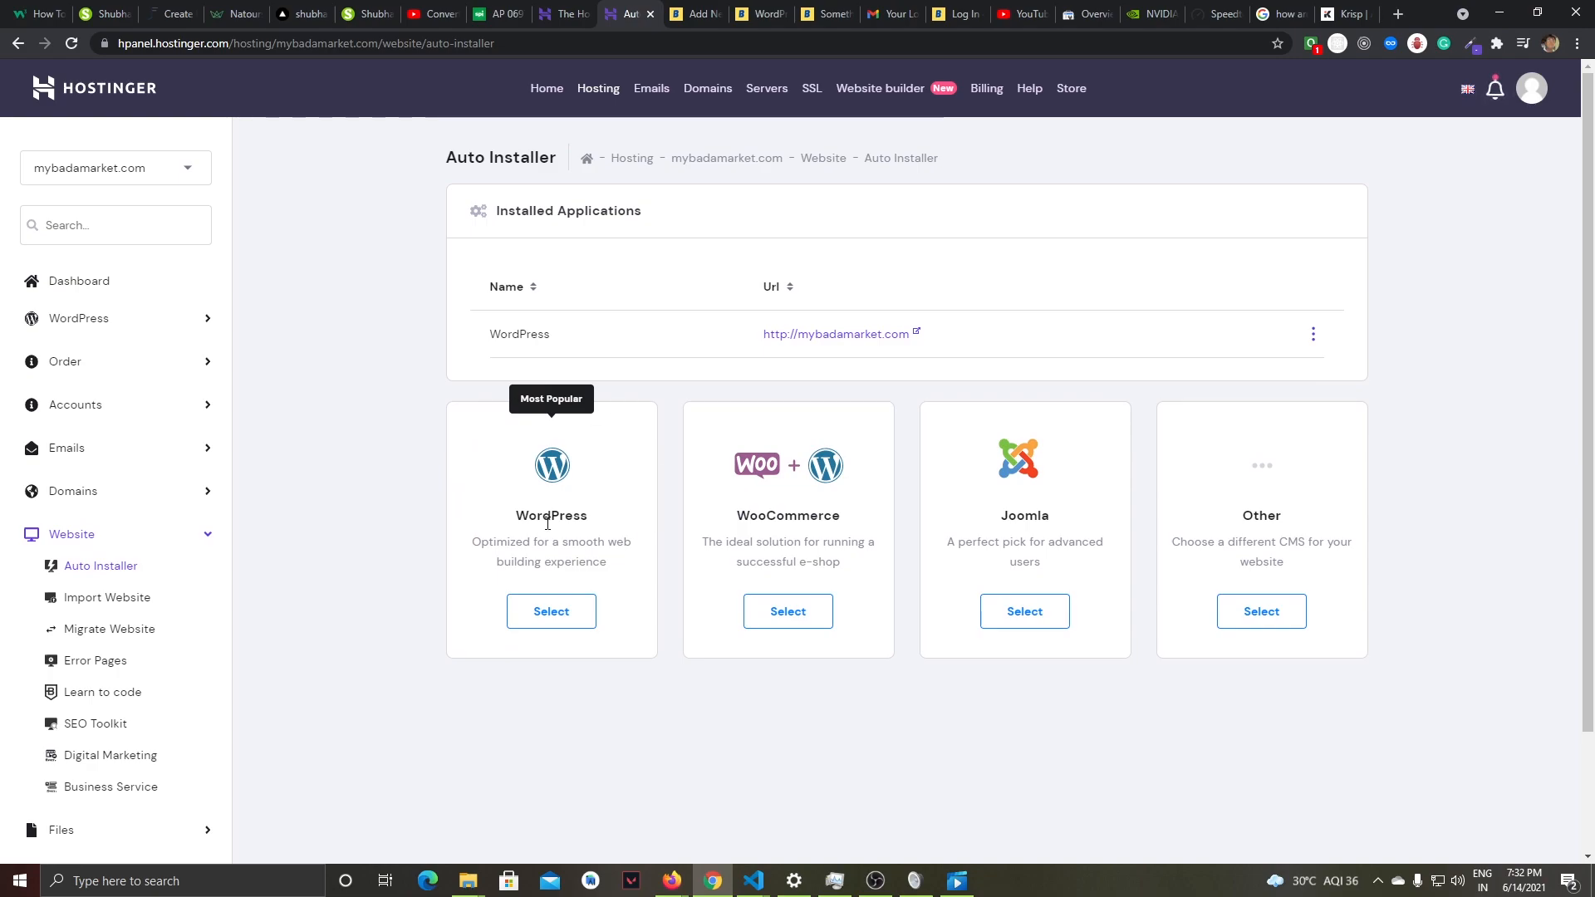
- Review the Install WordPress form, close it without installing and return to the hPanel home page
{"action": "left_click", "coordinate": [548, 613]}
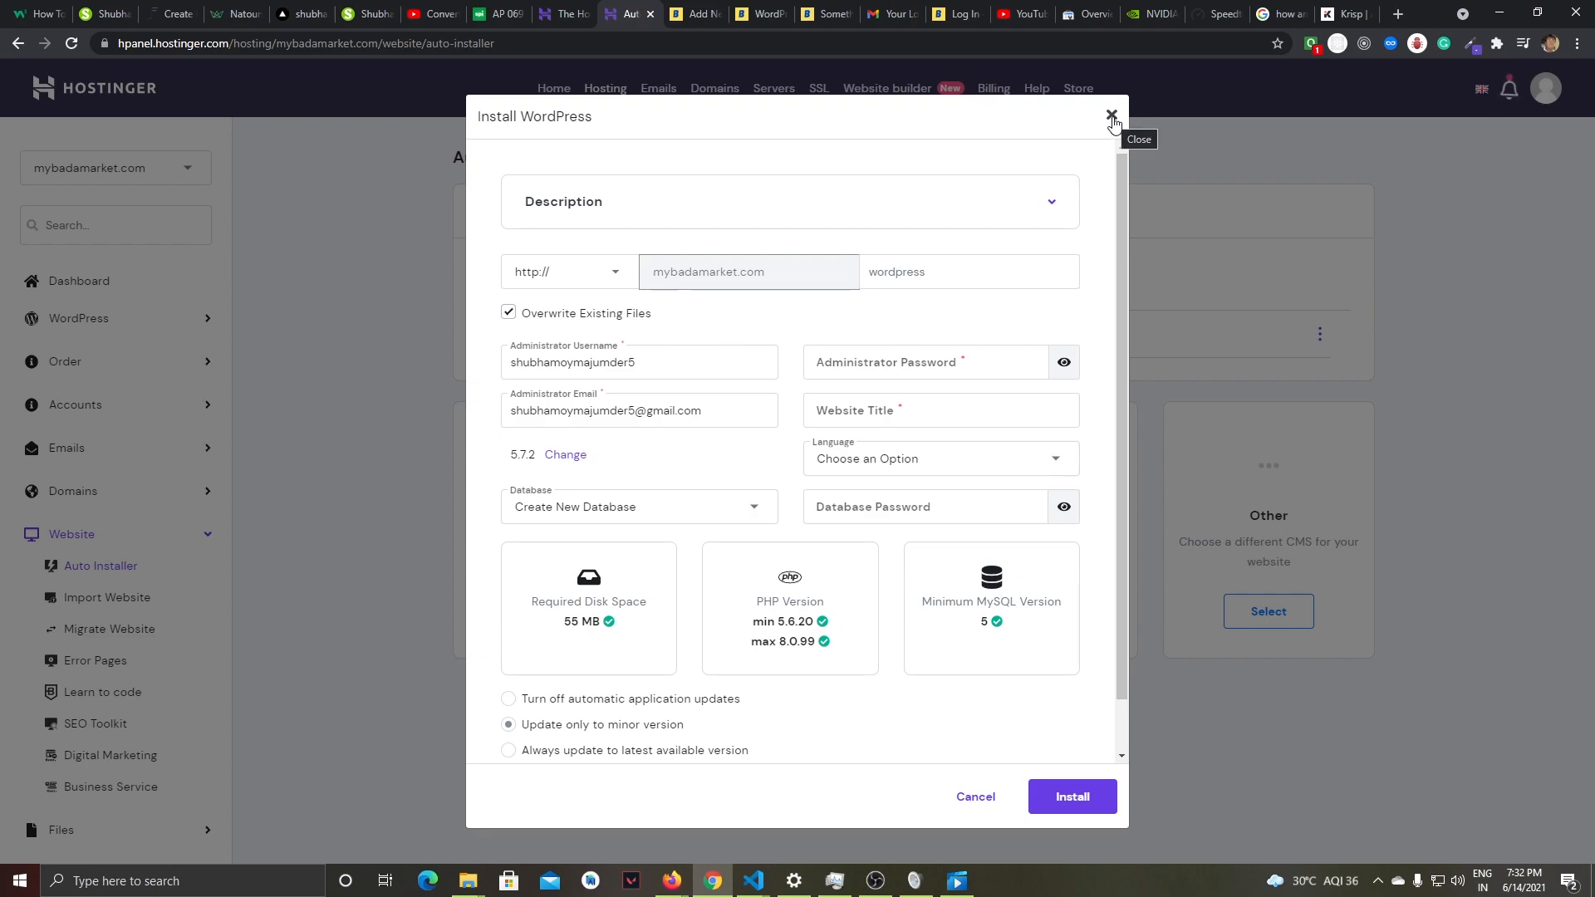
{"action": "left_click", "coordinate": [1112, 117]}
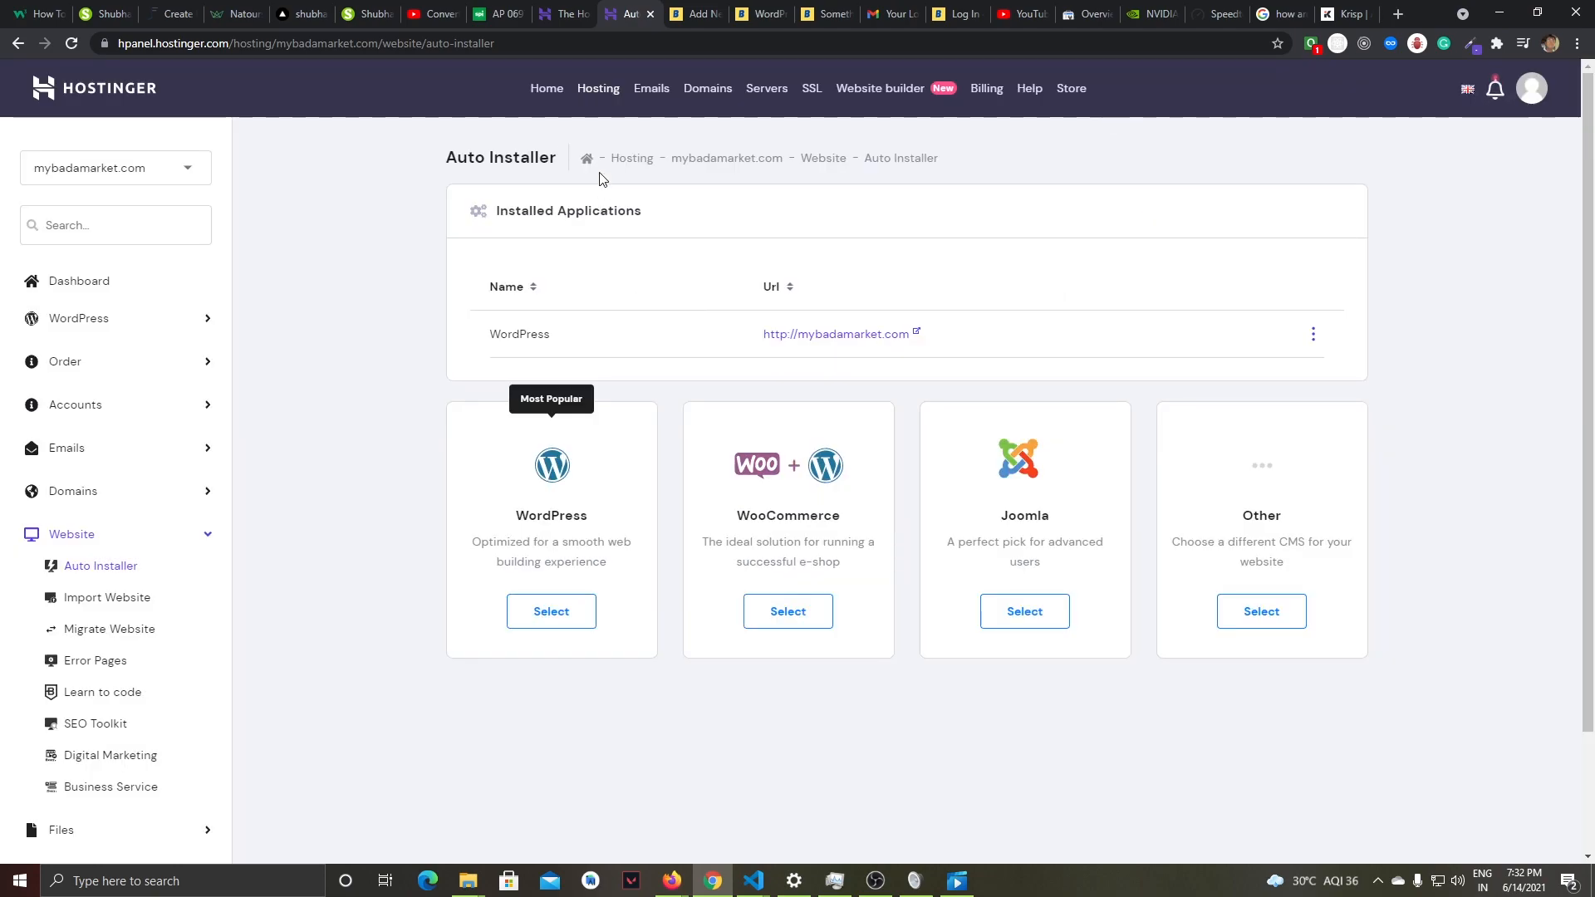
{"action": "left_click", "coordinate": [550, 90]}
{"action": "left_click", "coordinate": [587, 93]}
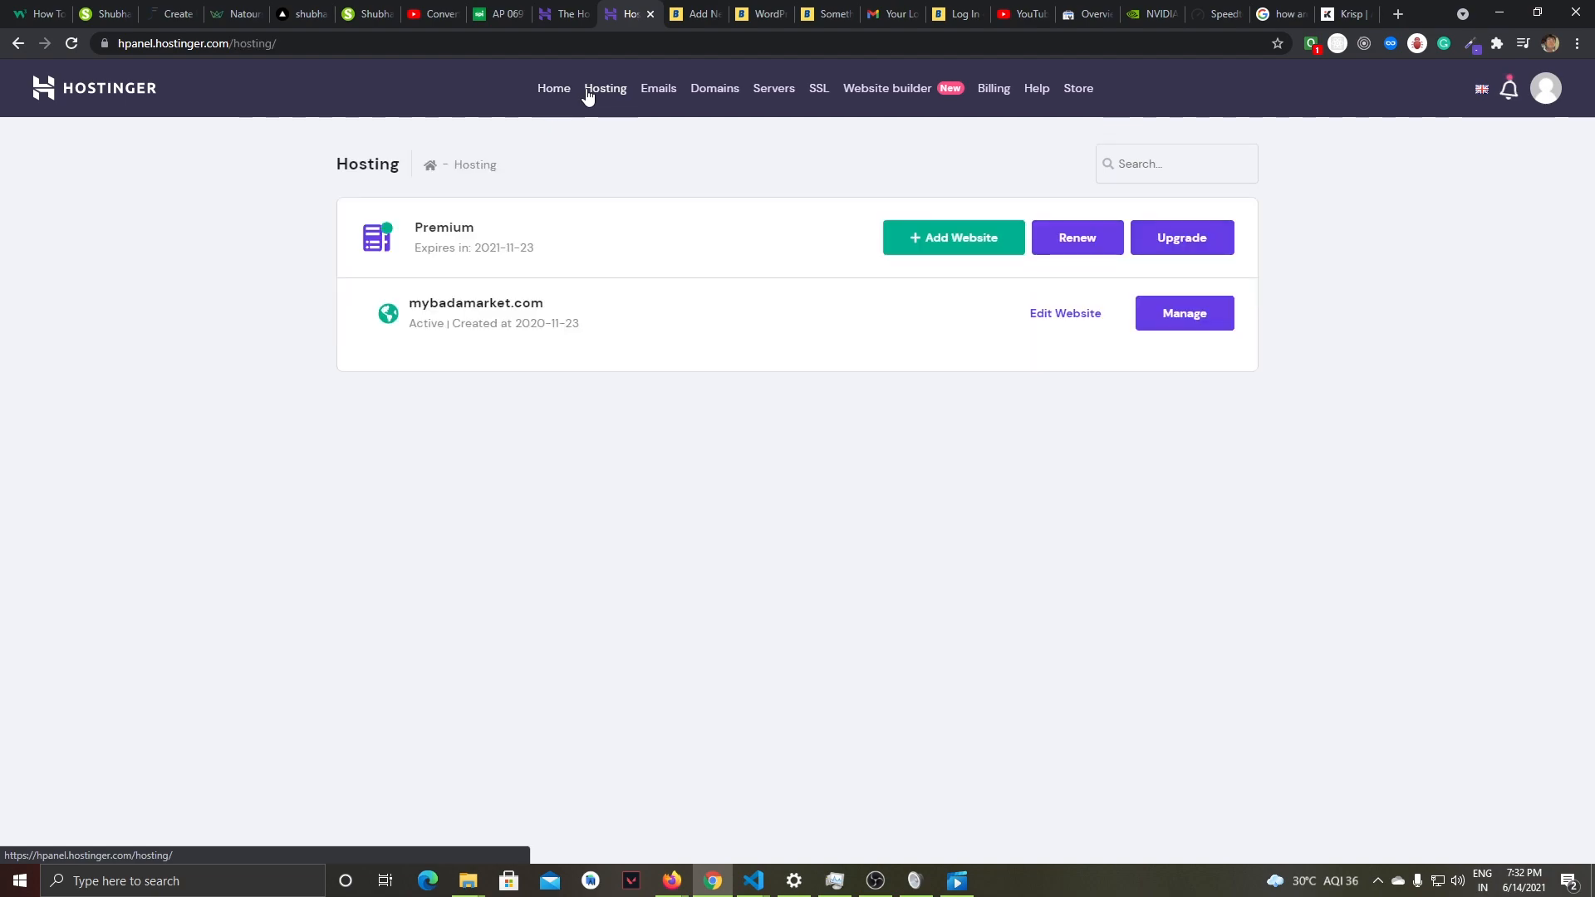
{"action": "left_click", "coordinate": [561, 93]}
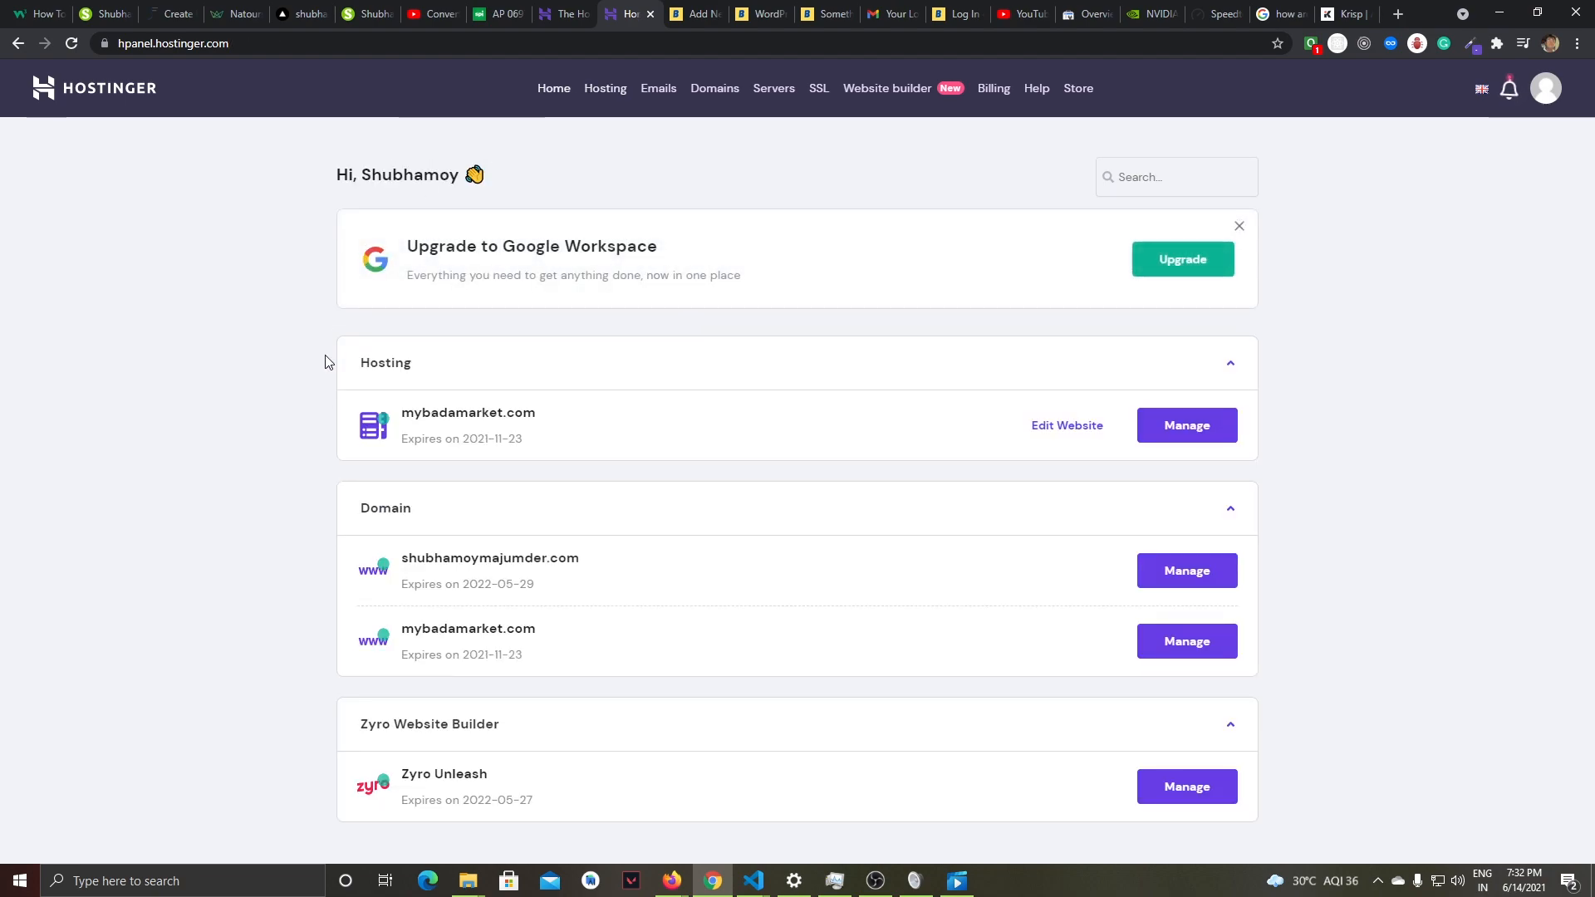
- Open the website editing page of mybadamarket.com, look through its WordPress settings and launch the WordPress admin
{"action": "left_click", "coordinate": [1097, 438]}
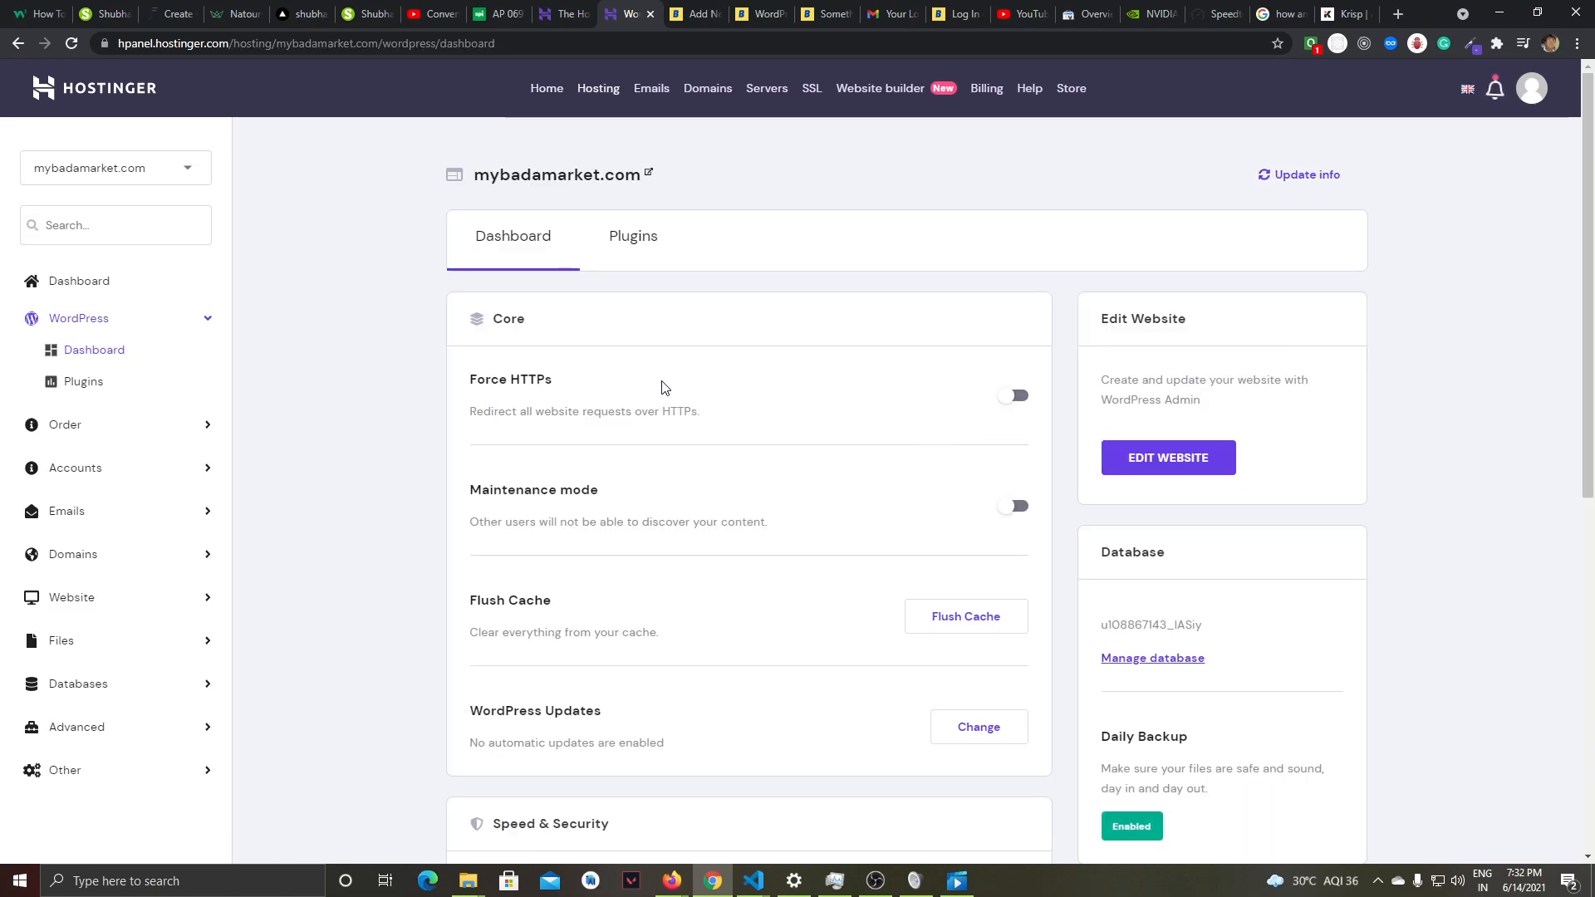
{"action": "scroll", "coordinate": [453, 332], "scroll_direction": "down", "scroll_amount": 4}
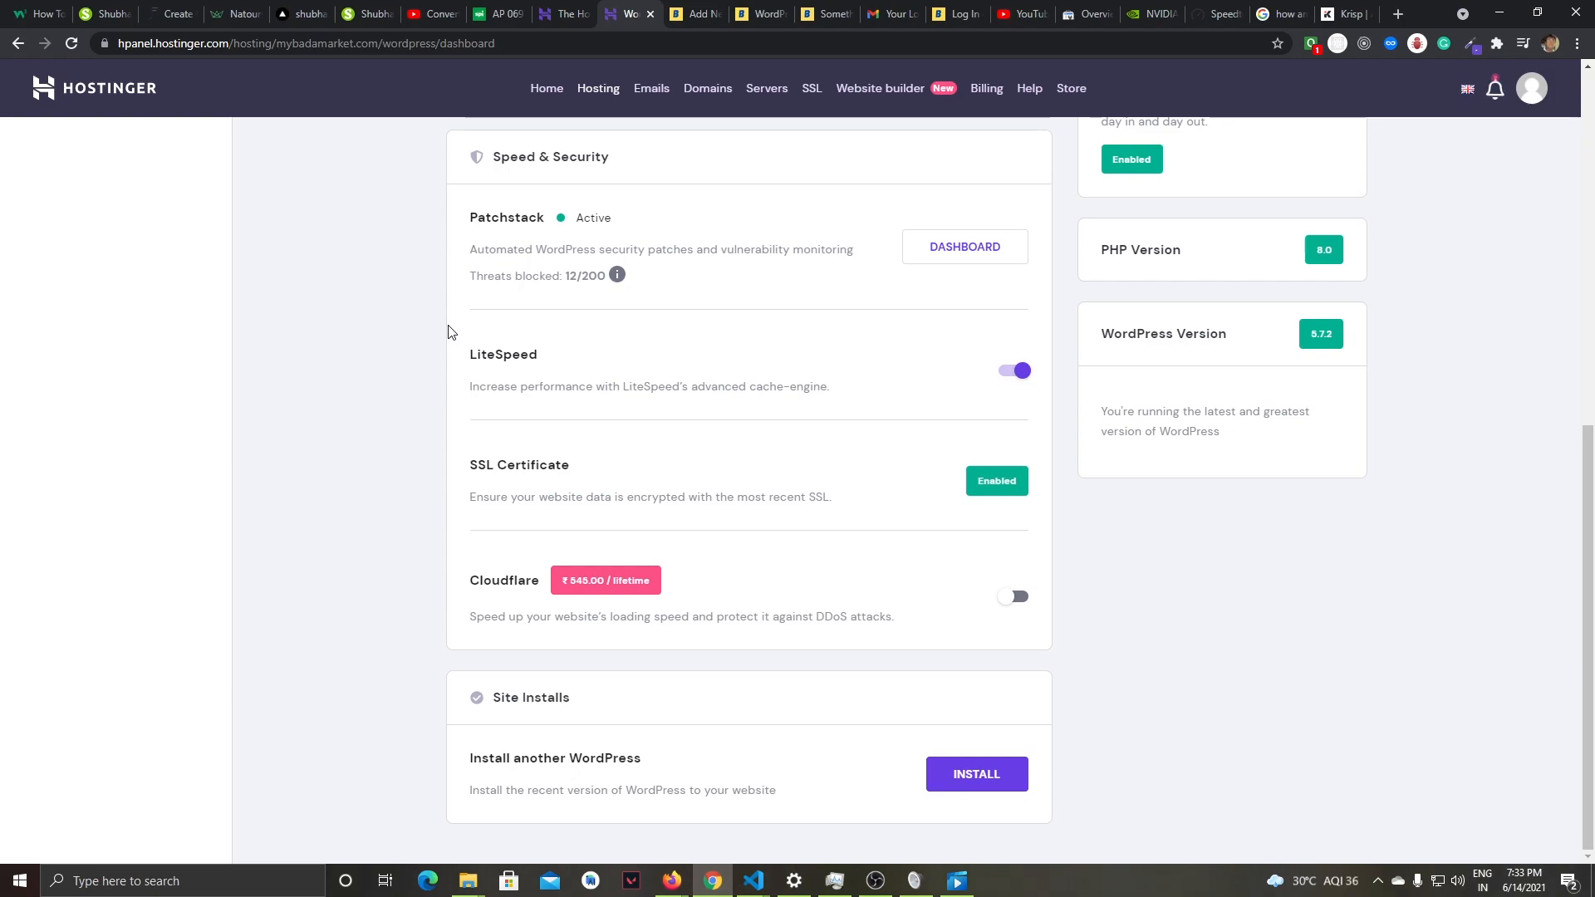
{"action": "scroll", "coordinate": [449, 332], "scroll_direction": "up", "scroll_amount": 4}
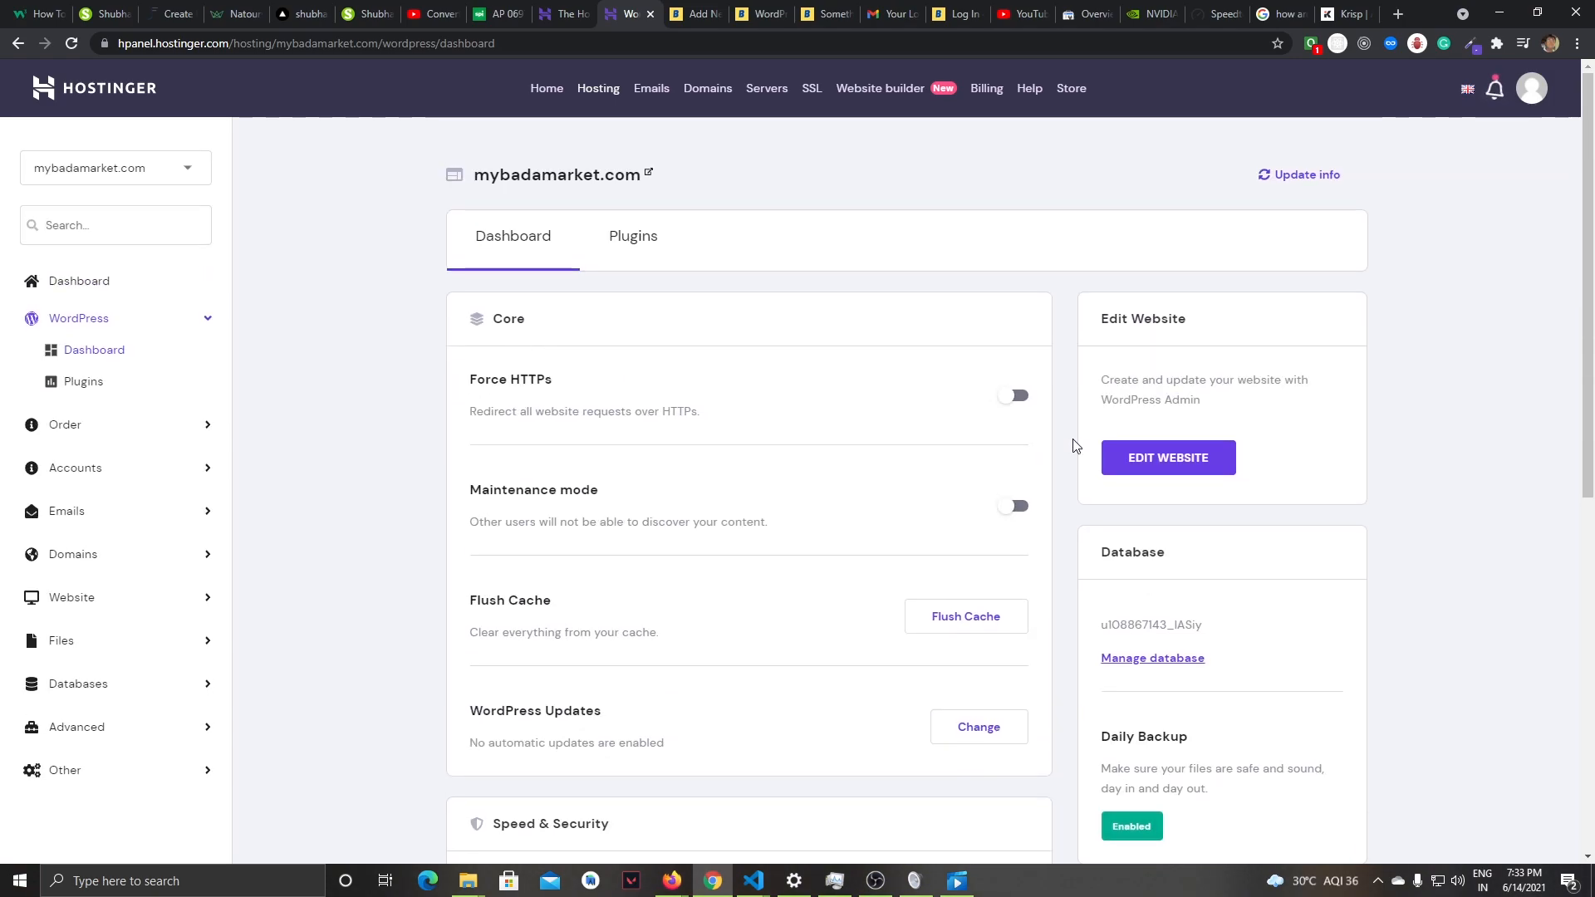
{"action": "left_click", "coordinate": [1164, 463]}
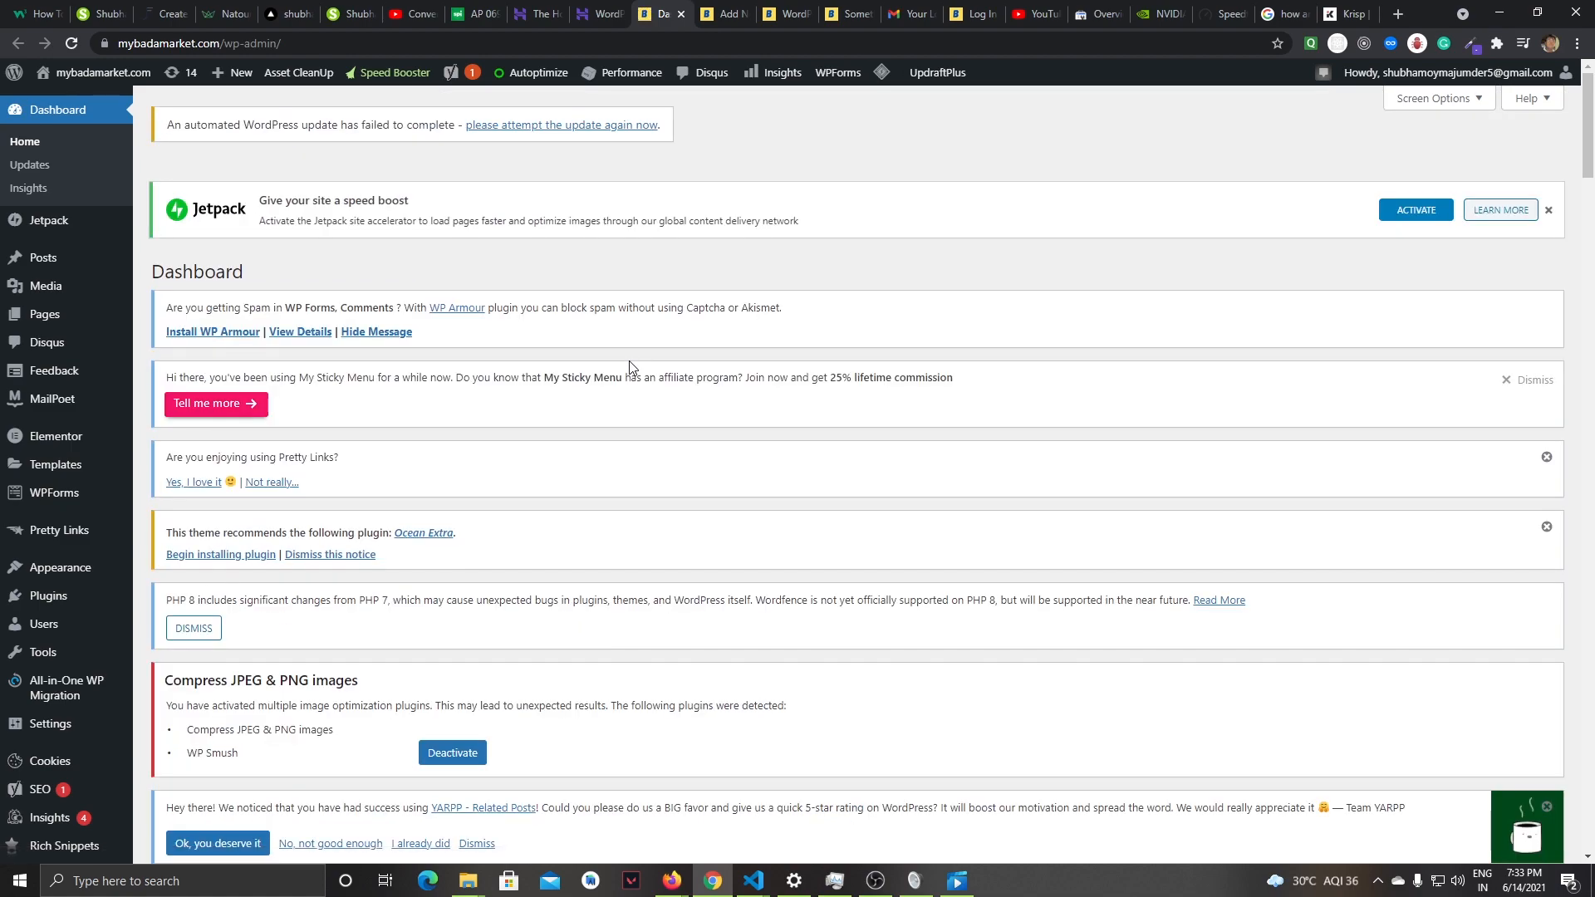
- Look over the WordPress admin dashboard and create a new post, viewing the editor page
{"action": "scroll", "coordinate": [630, 368], "scroll_direction": "down", "scroll_amount": 2}
{"action": "scroll", "coordinate": [629, 368], "scroll_direction": "up", "scroll_amount": 2}
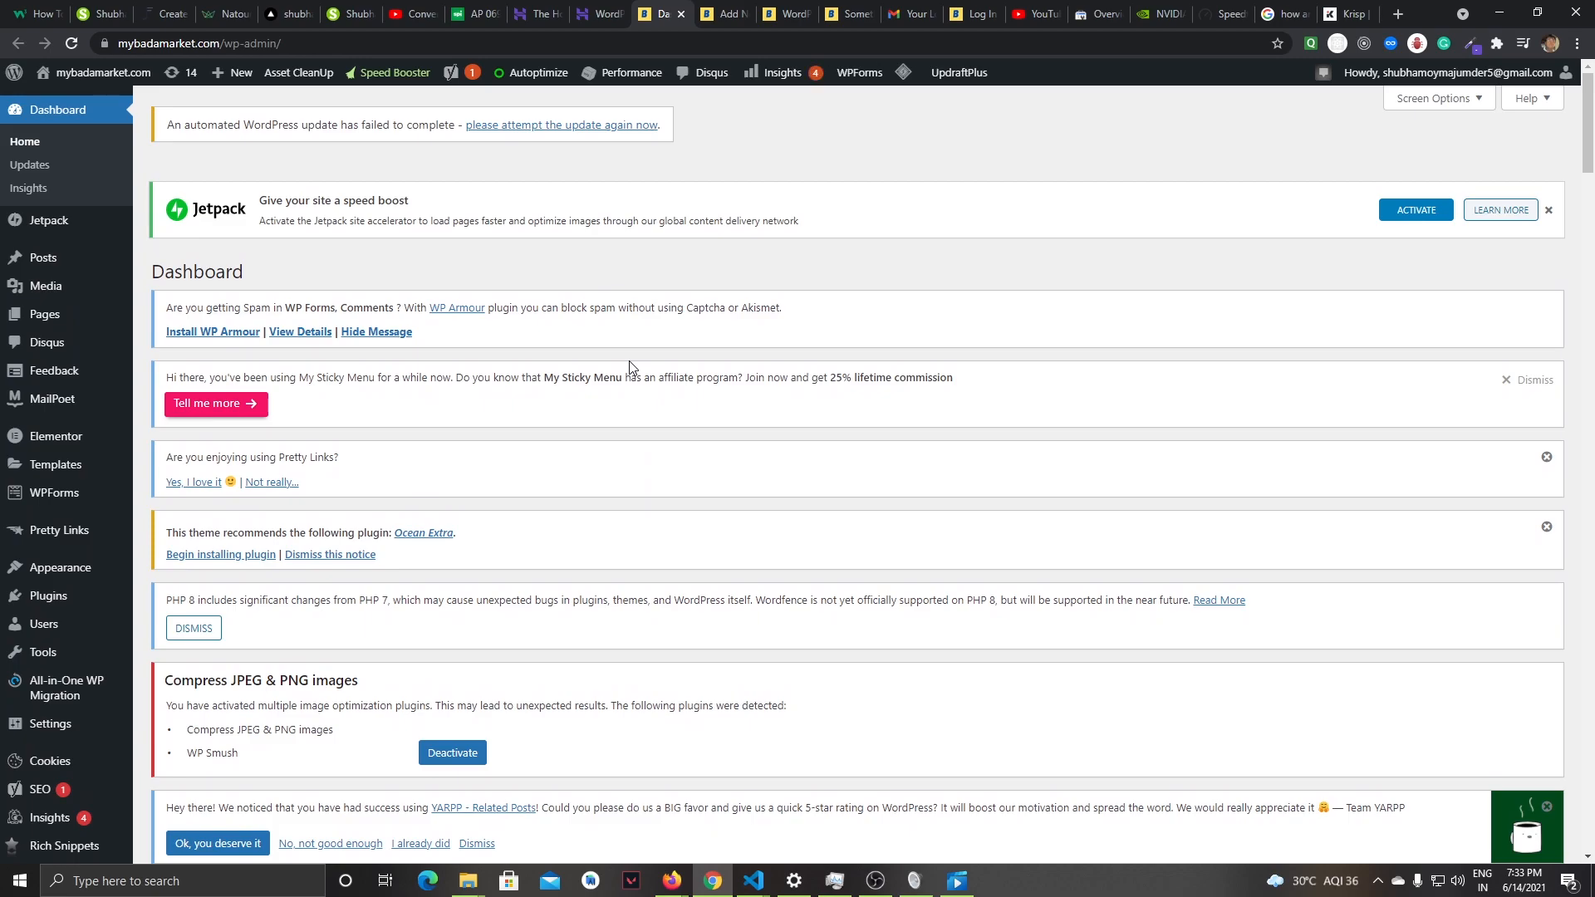
{"action": "scroll", "coordinate": [630, 368], "scroll_direction": "down", "scroll_amount": 13}
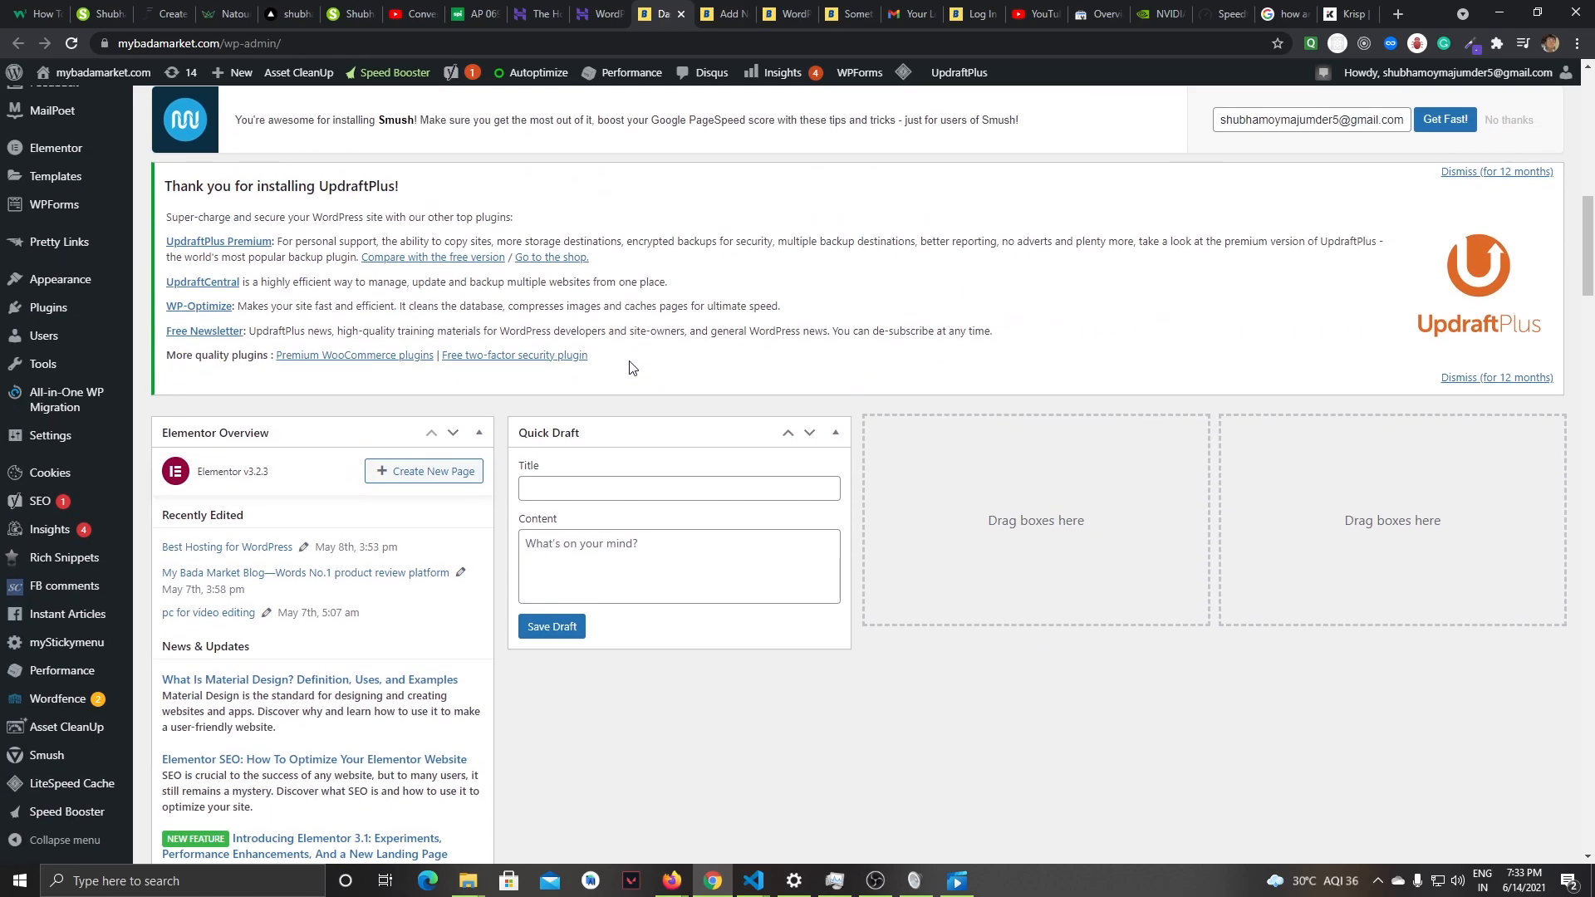
{"action": "scroll", "coordinate": [630, 368], "scroll_direction": "up", "scroll_amount": 11}
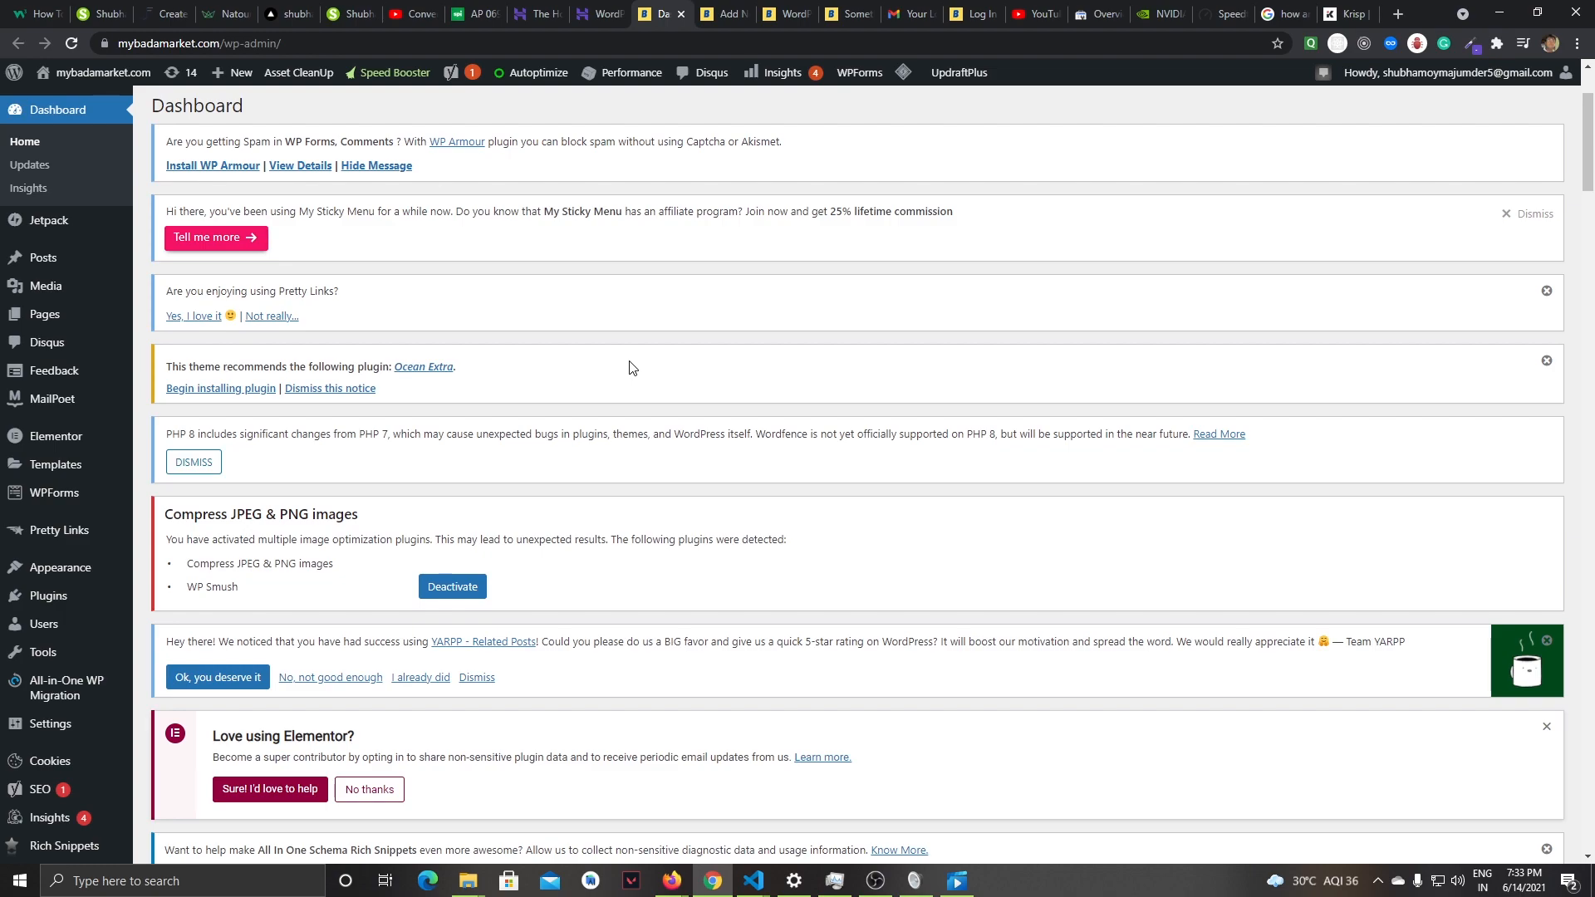
{"action": "mouse_move", "coordinate": [43, 253]}
{"action": "mouse_move", "coordinate": [77, 402]}
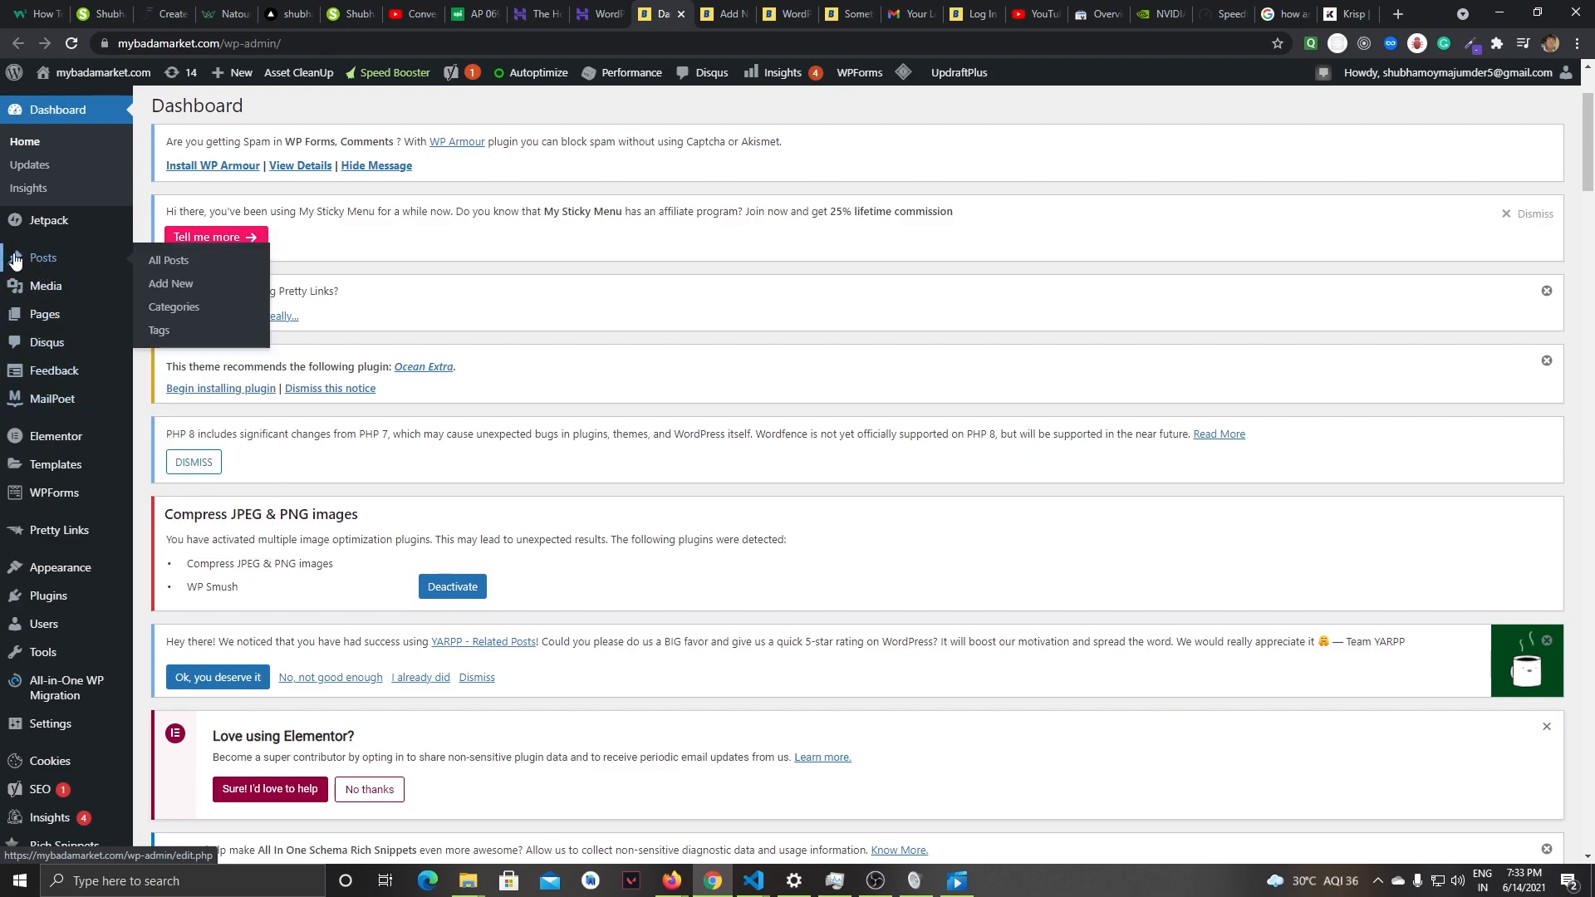
{"action": "left_click", "coordinate": [182, 285]}
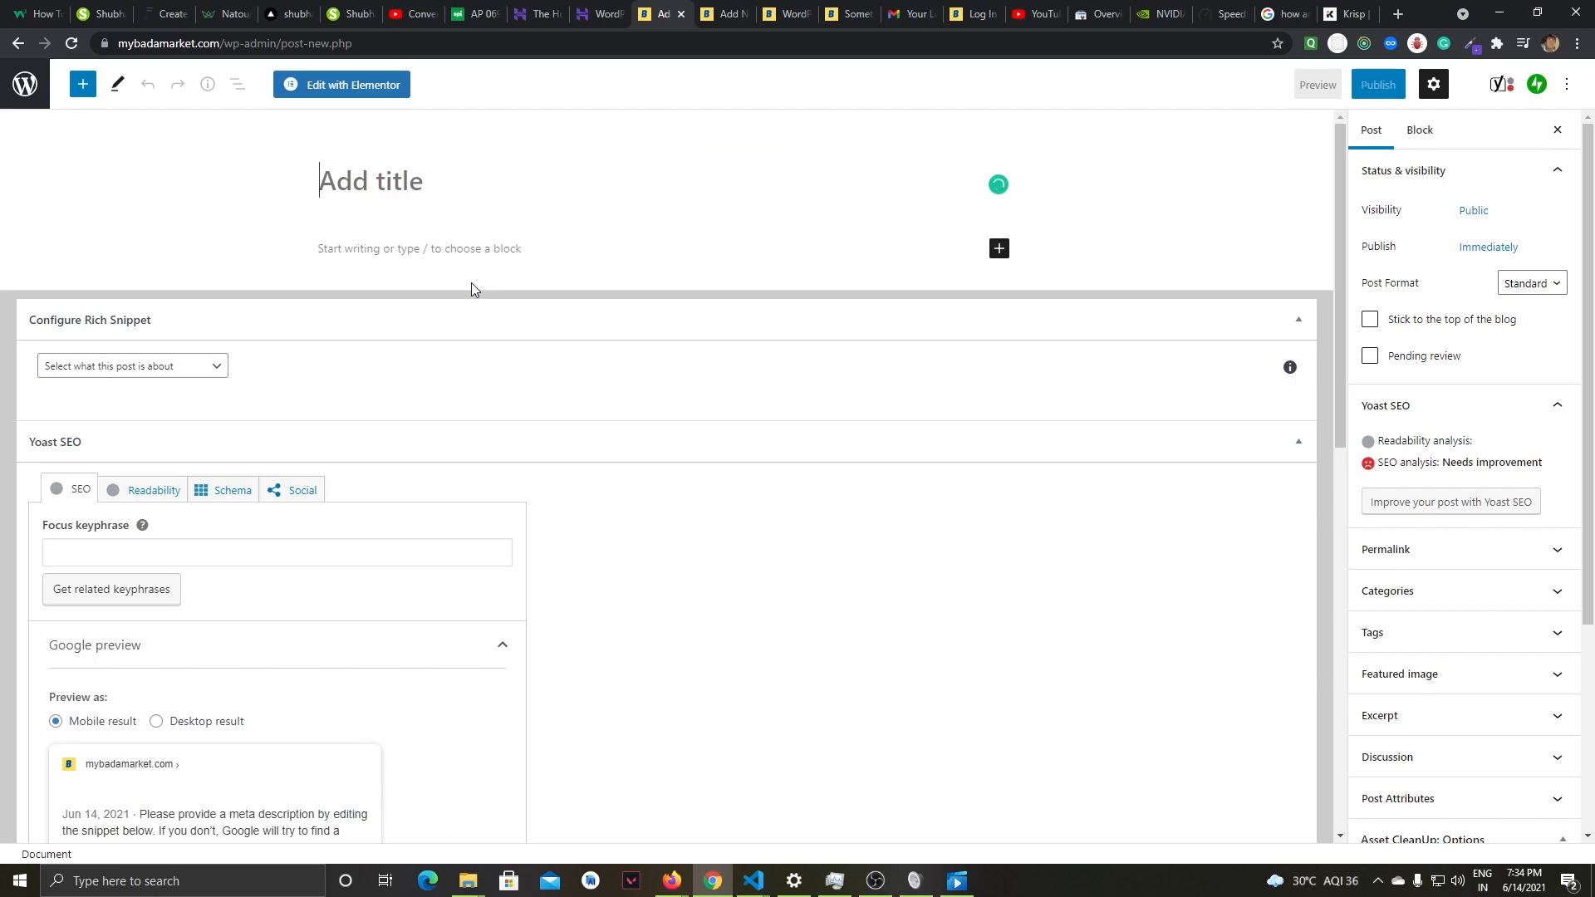
{"action": "scroll", "coordinate": [632, 385], "scroll_direction": "down", "scroll_amount": 4}
{"action": "scroll", "coordinate": [674, 477], "scroll_direction": "up", "scroll_amount": 4}
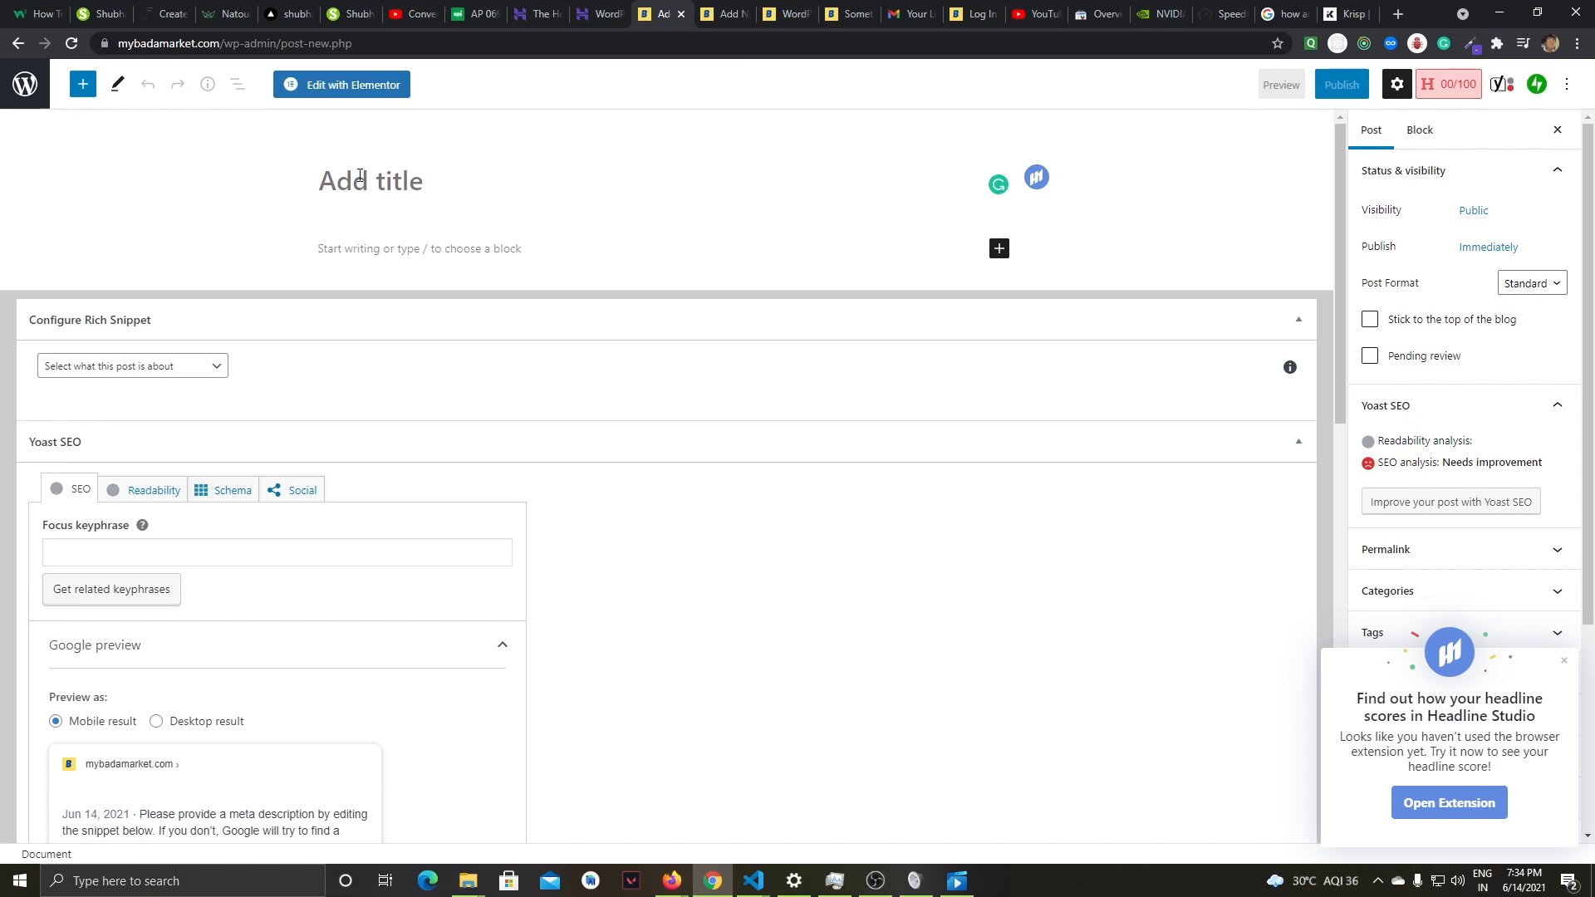
- Enter "MY First Post" as the title of the new post
{"action": "type", "text": "MY"}
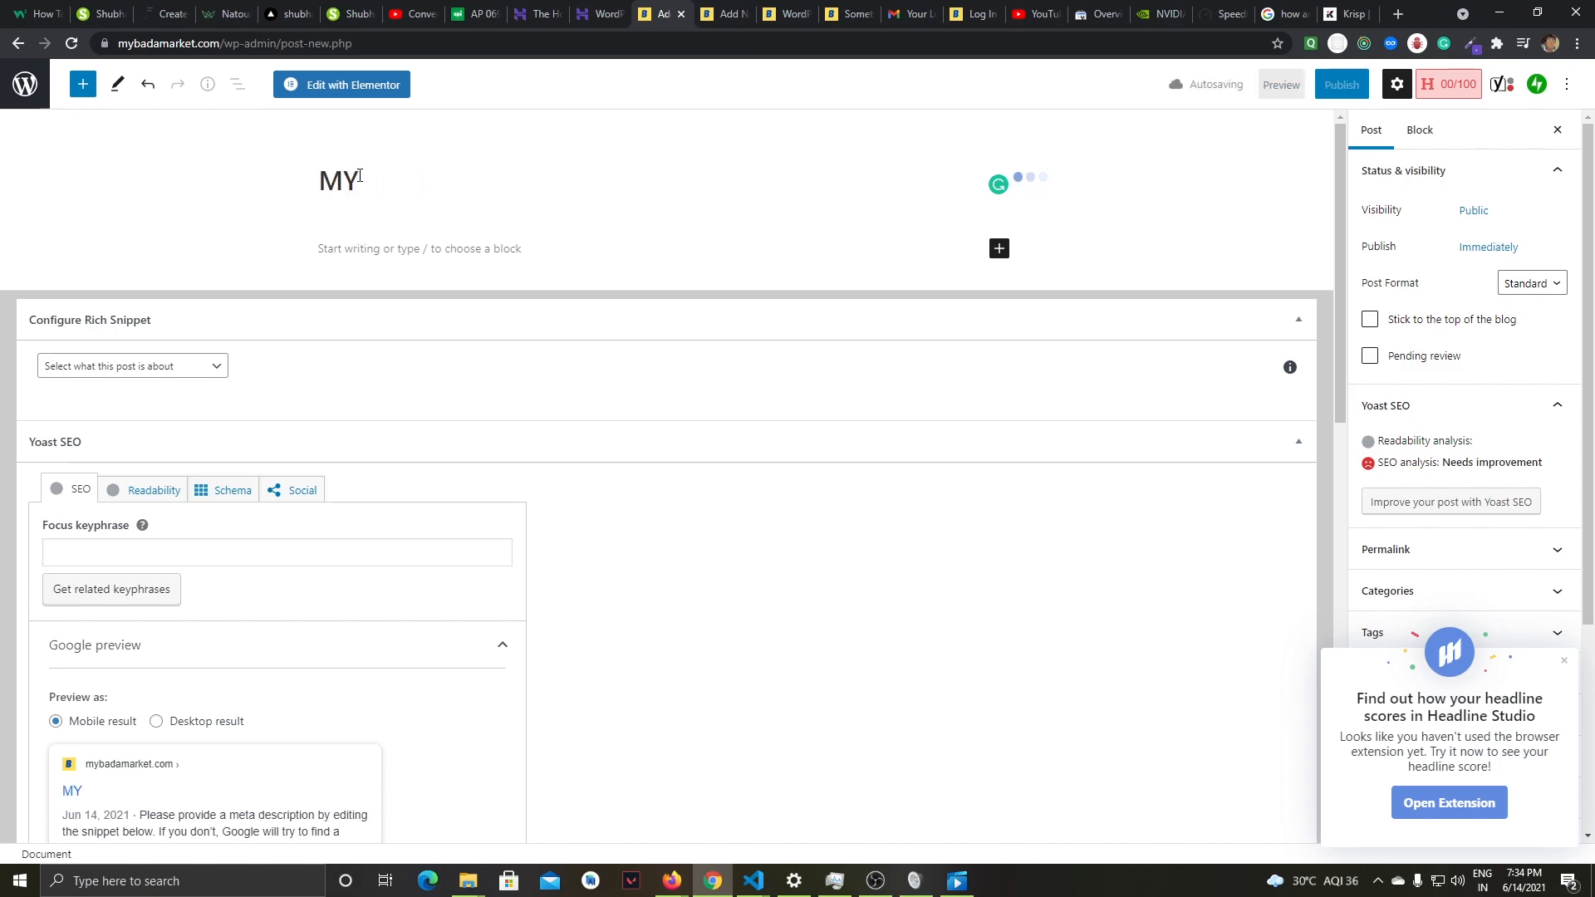
{"action": "type", "text": " Fi"}
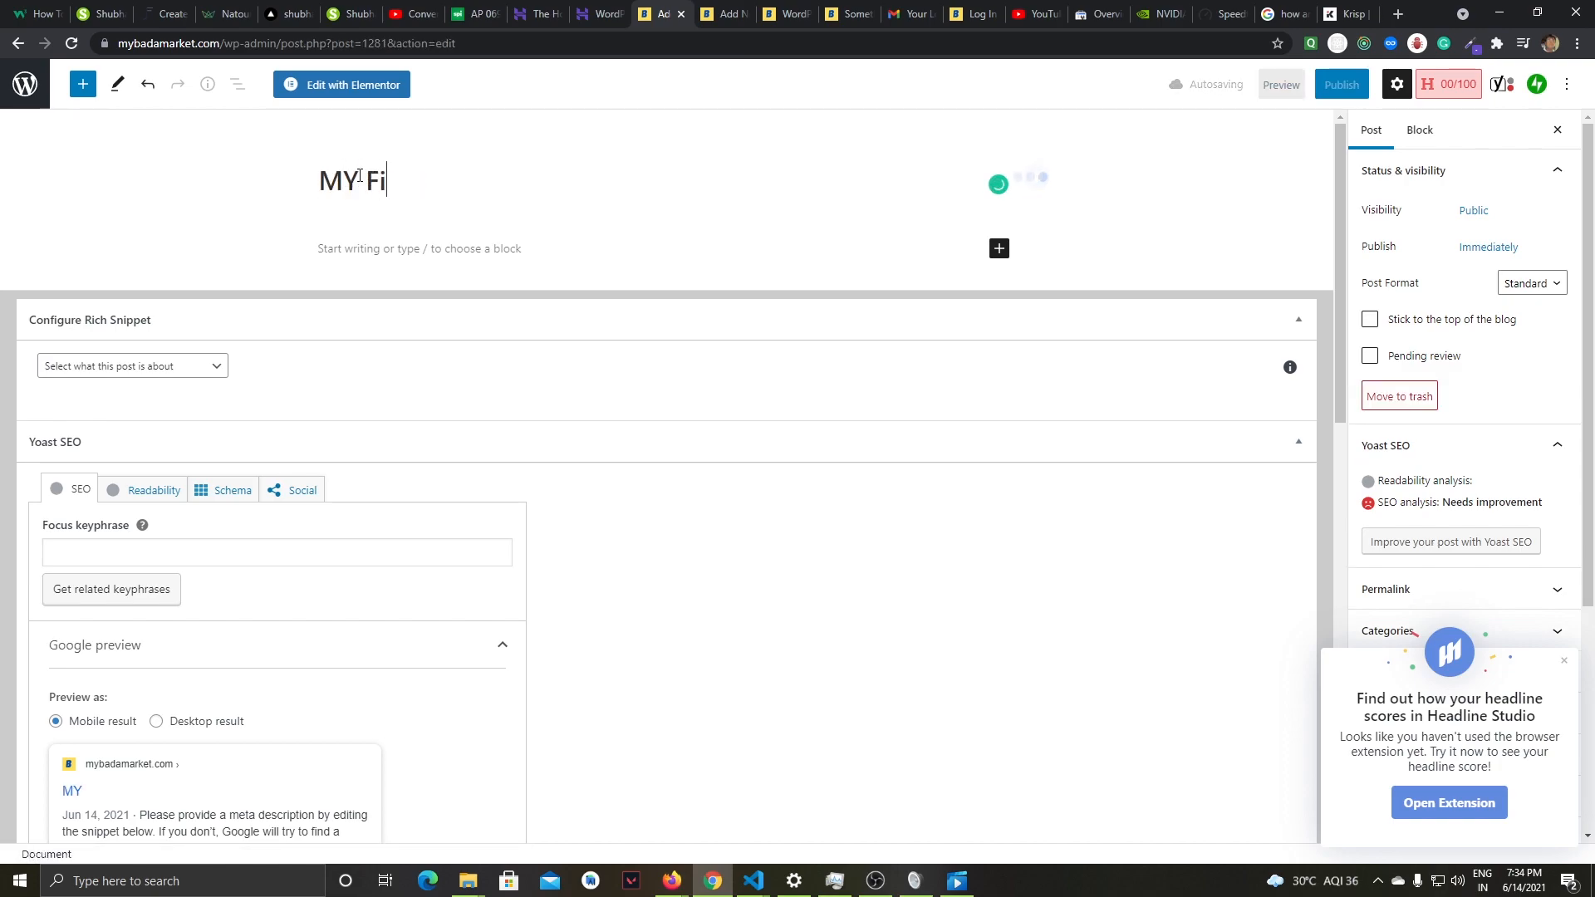
{"action": "type", "text": "rst POst"}
{"action": "key", "text": "BackSpace"}
{"action": "key", "text": "BackSpace"}
{"action": "key", "text": "BackSpace"}
{"action": "type", "text": "ost"}
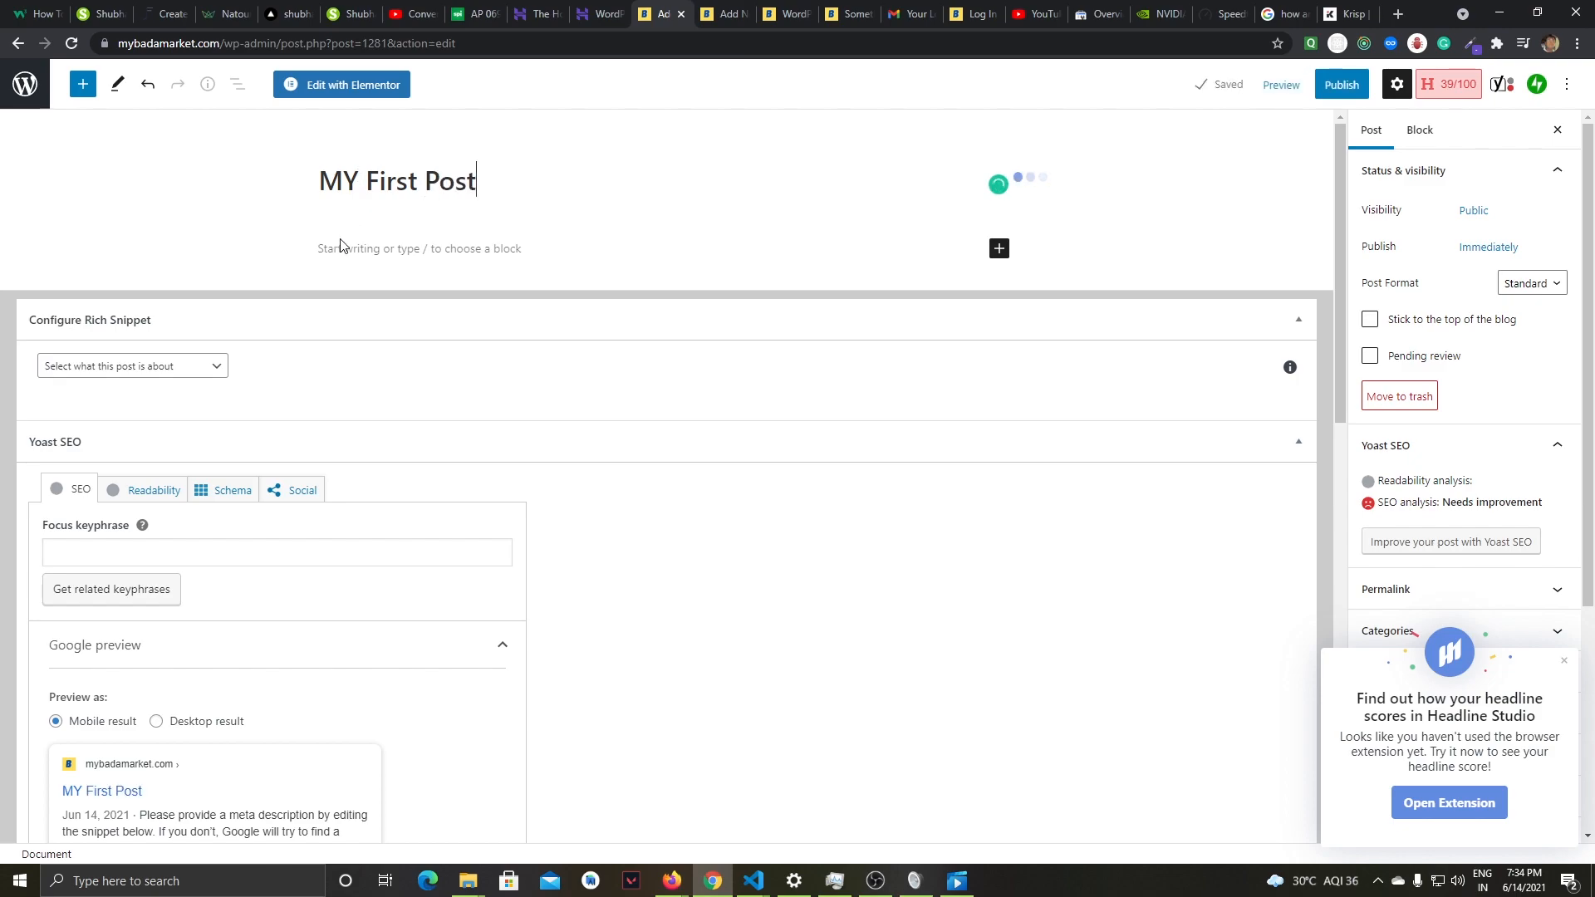
- Write the post's opening sentence in the body: "Hi Friends my first post is just now here."
{"action": "left_click", "coordinate": [340, 247]}
{"action": "type", "text": "H"}
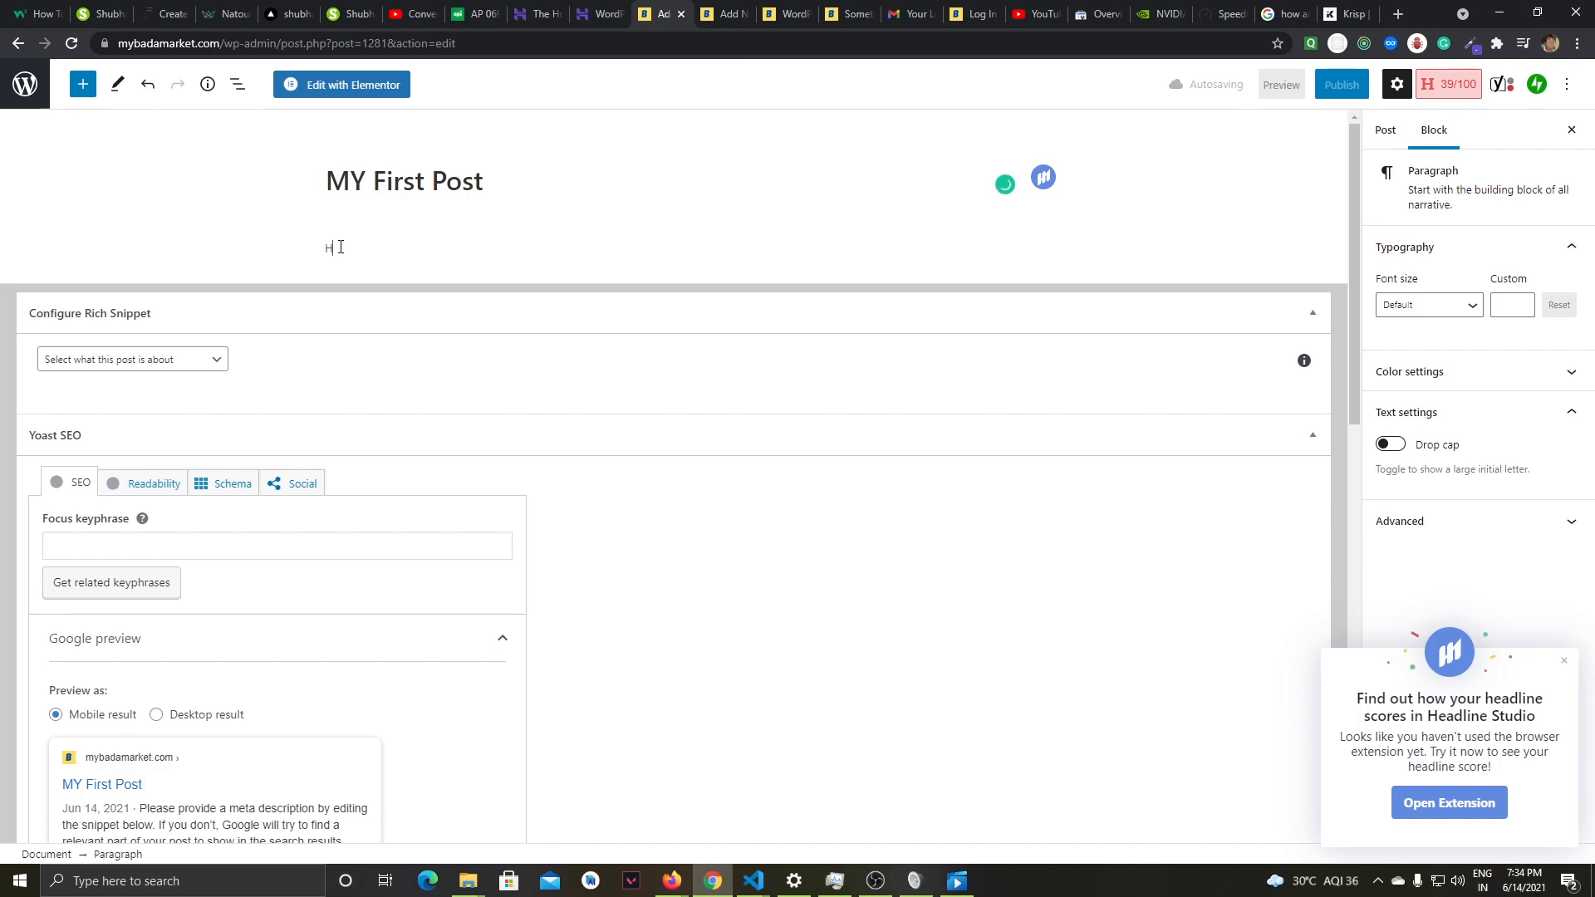
{"action": "type", "text": "i"}
{"action": "key", "text": "BackSpace"}
{"action": "key", "text": "BackSpace"}
{"action": "type", "text": "ends  my first post is ju"}
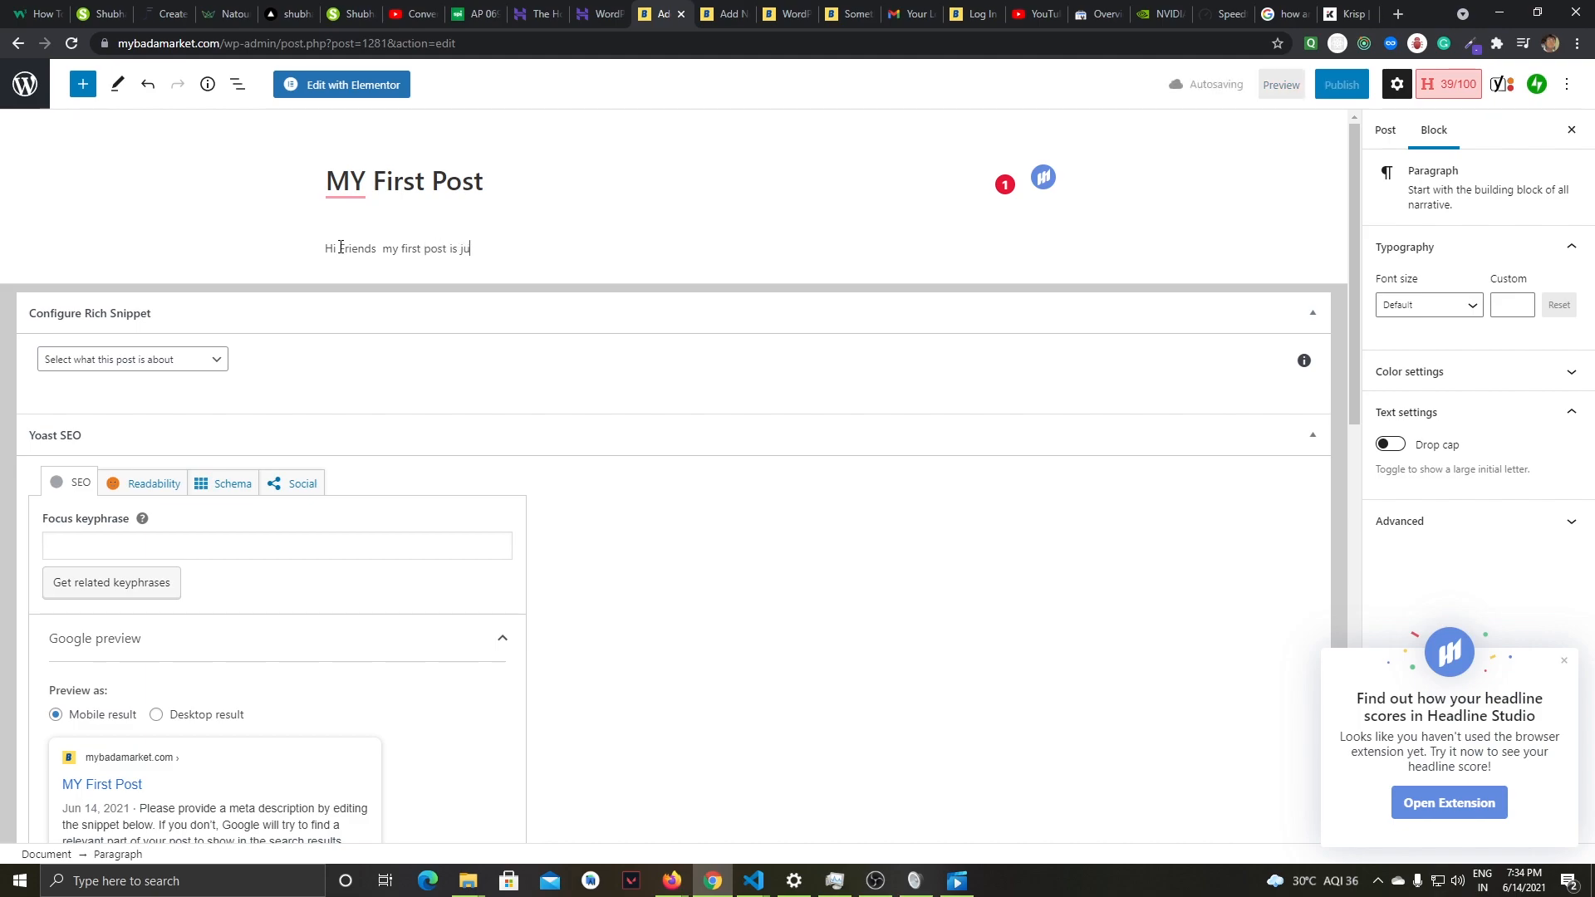
{"action": "type", "text": "st now here."}
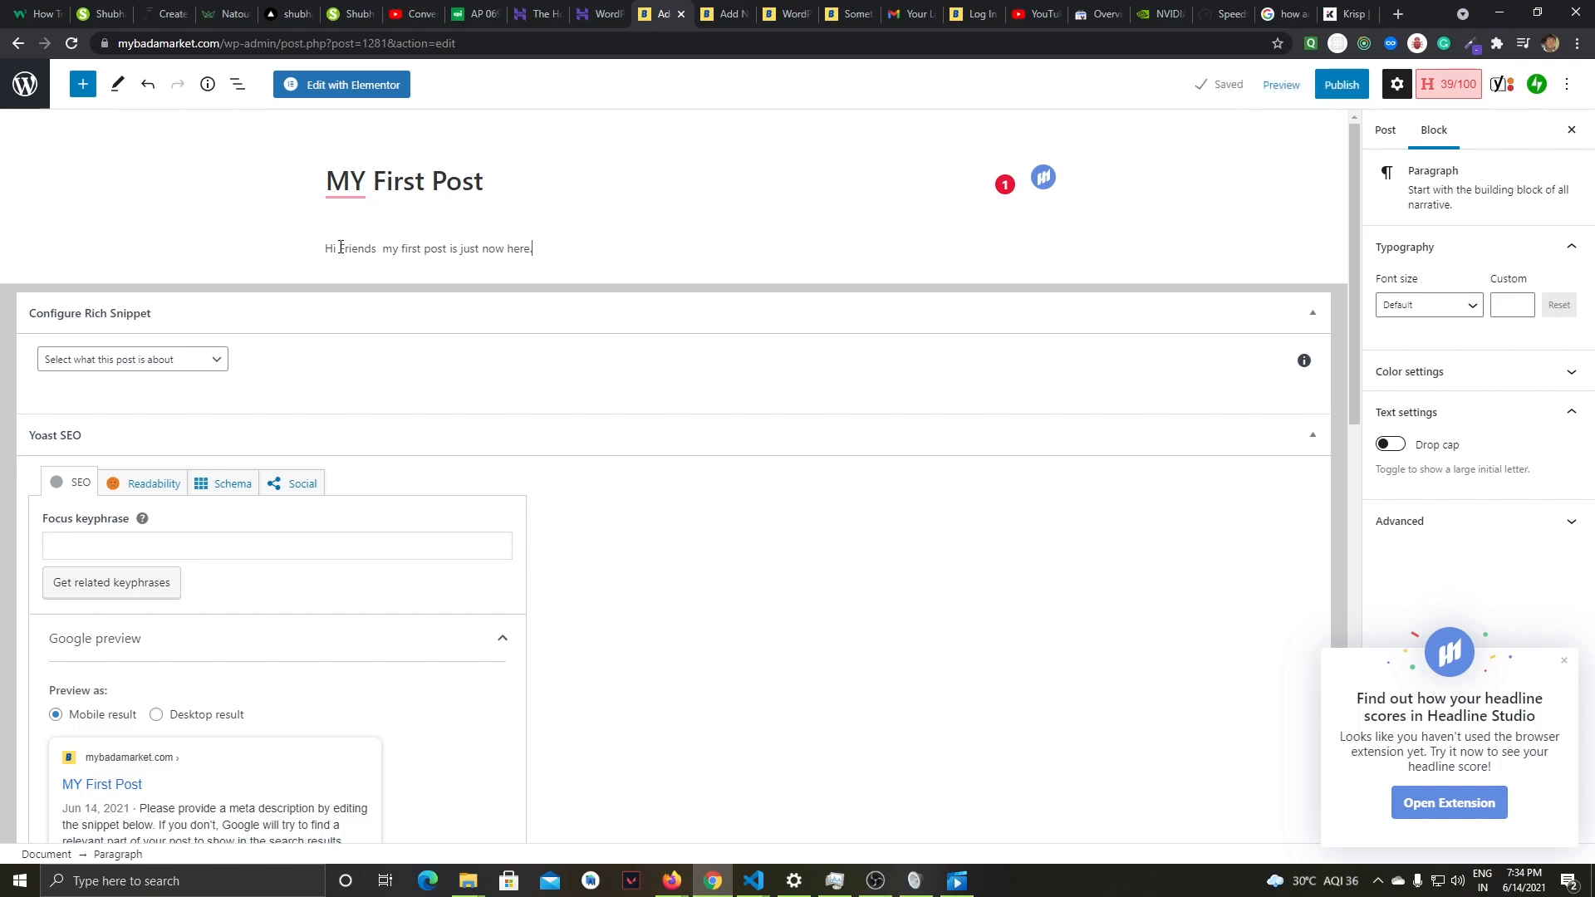
{"action": "type", "text": " Yo"}
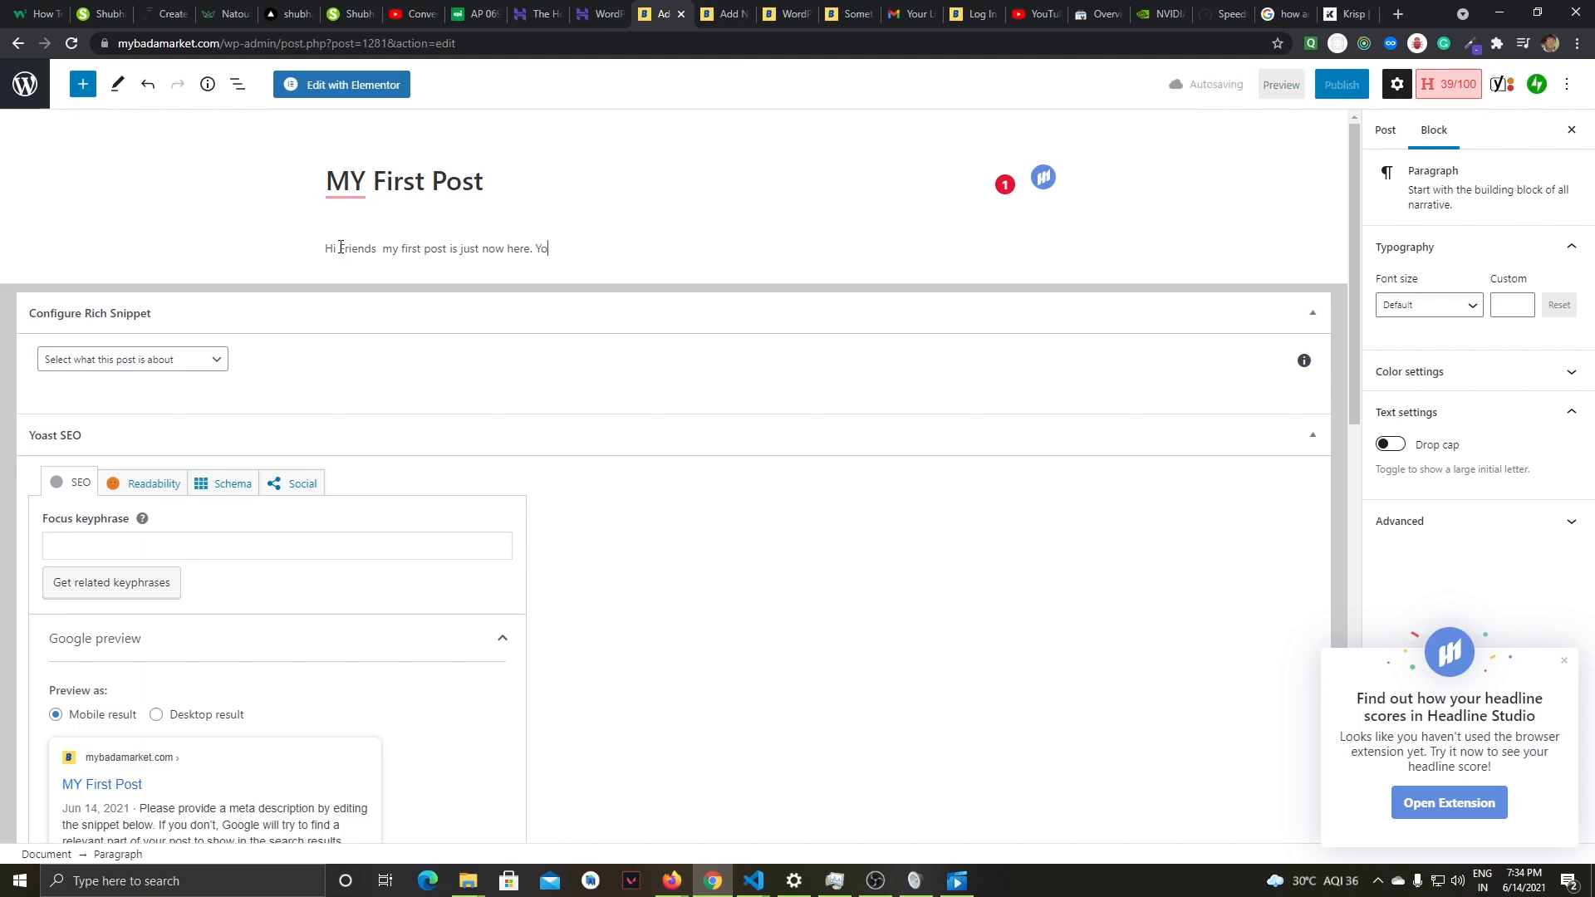
{"action": "type", "text": "u can write anything what you want."}
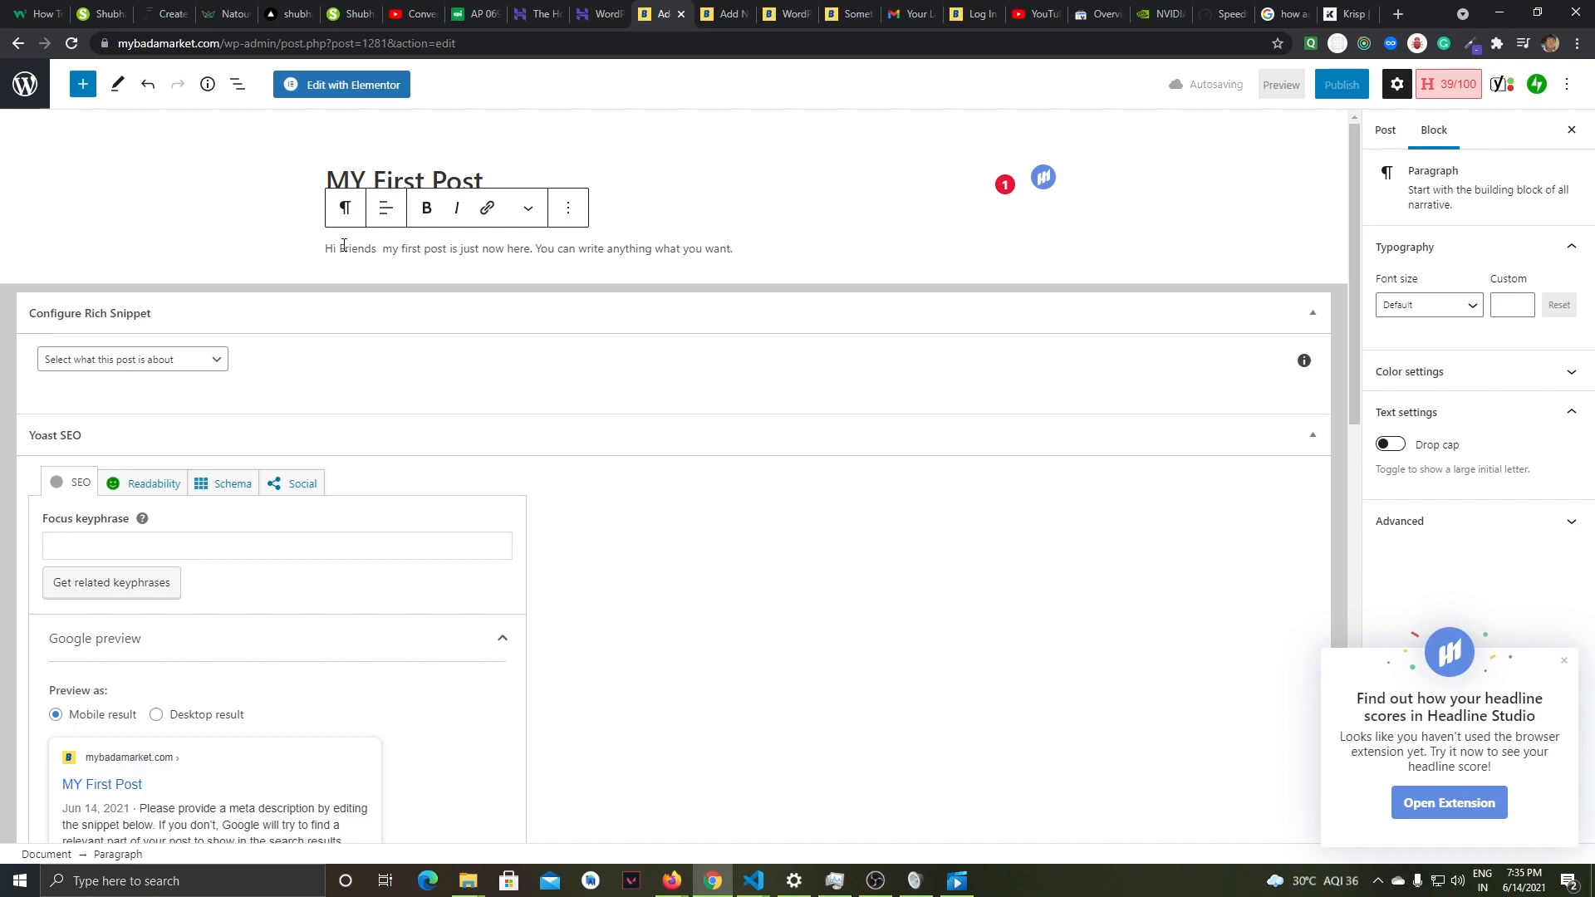
- Add a second sentence to the same paragraph: "You can write anything what you want."
{"action": "left_click_drag", "start_coordinate": [328, 249], "coordinate": [768, 258]}
{"action": "left_click", "coordinate": [761, 240]}
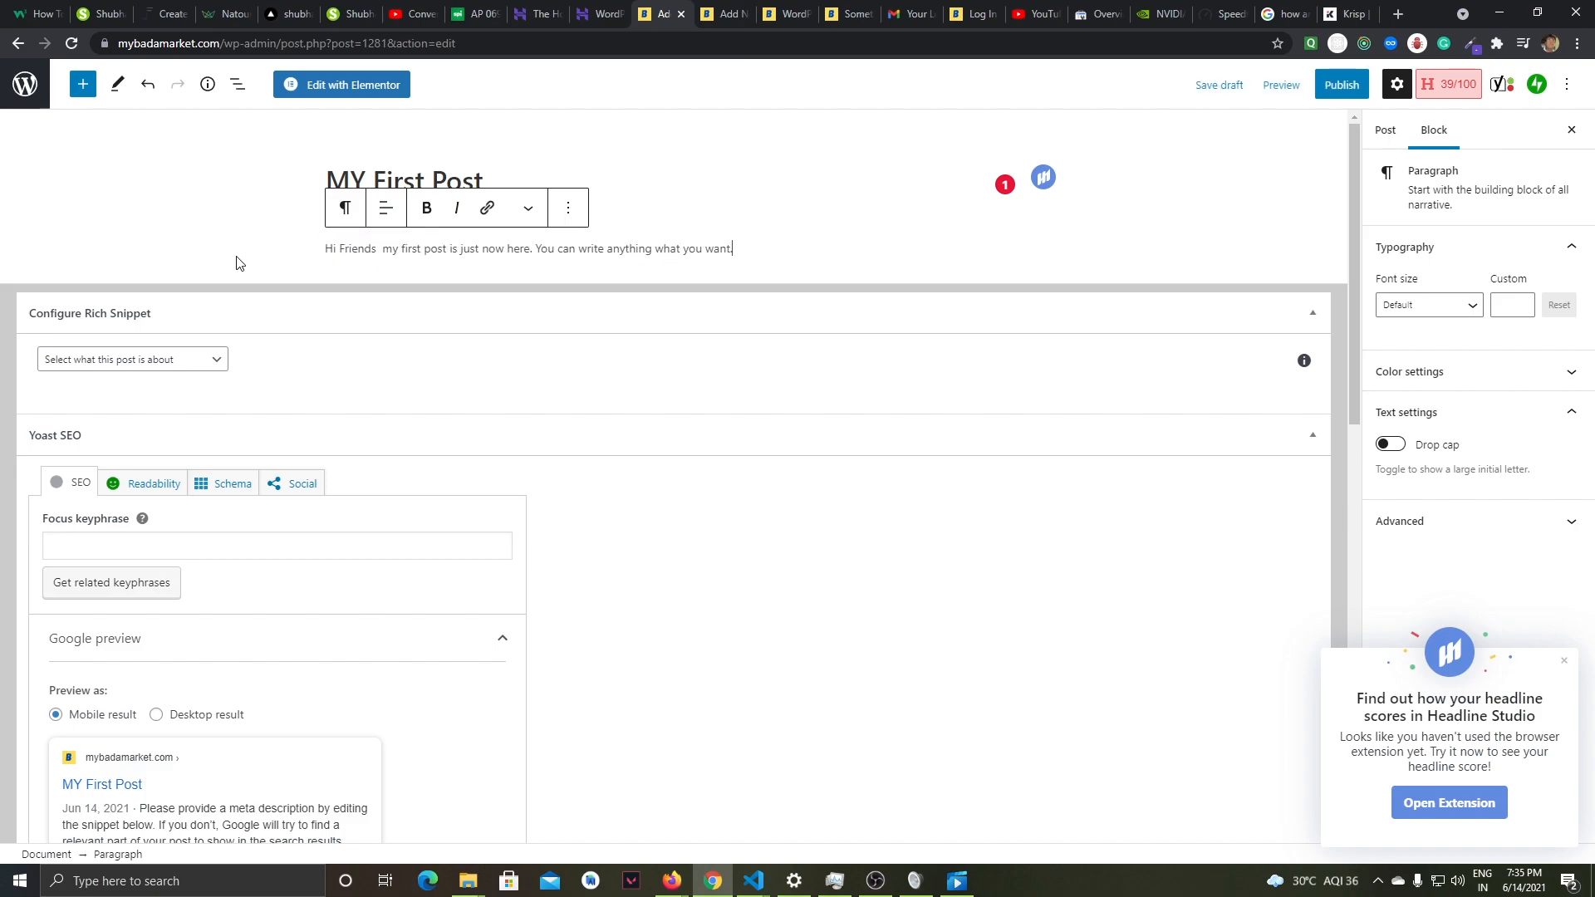
- Correct the post title to "My First Post" with the Grammarly spelling suggestion and return to the body paragraph
{"action": "left_click", "coordinate": [321, 181]}
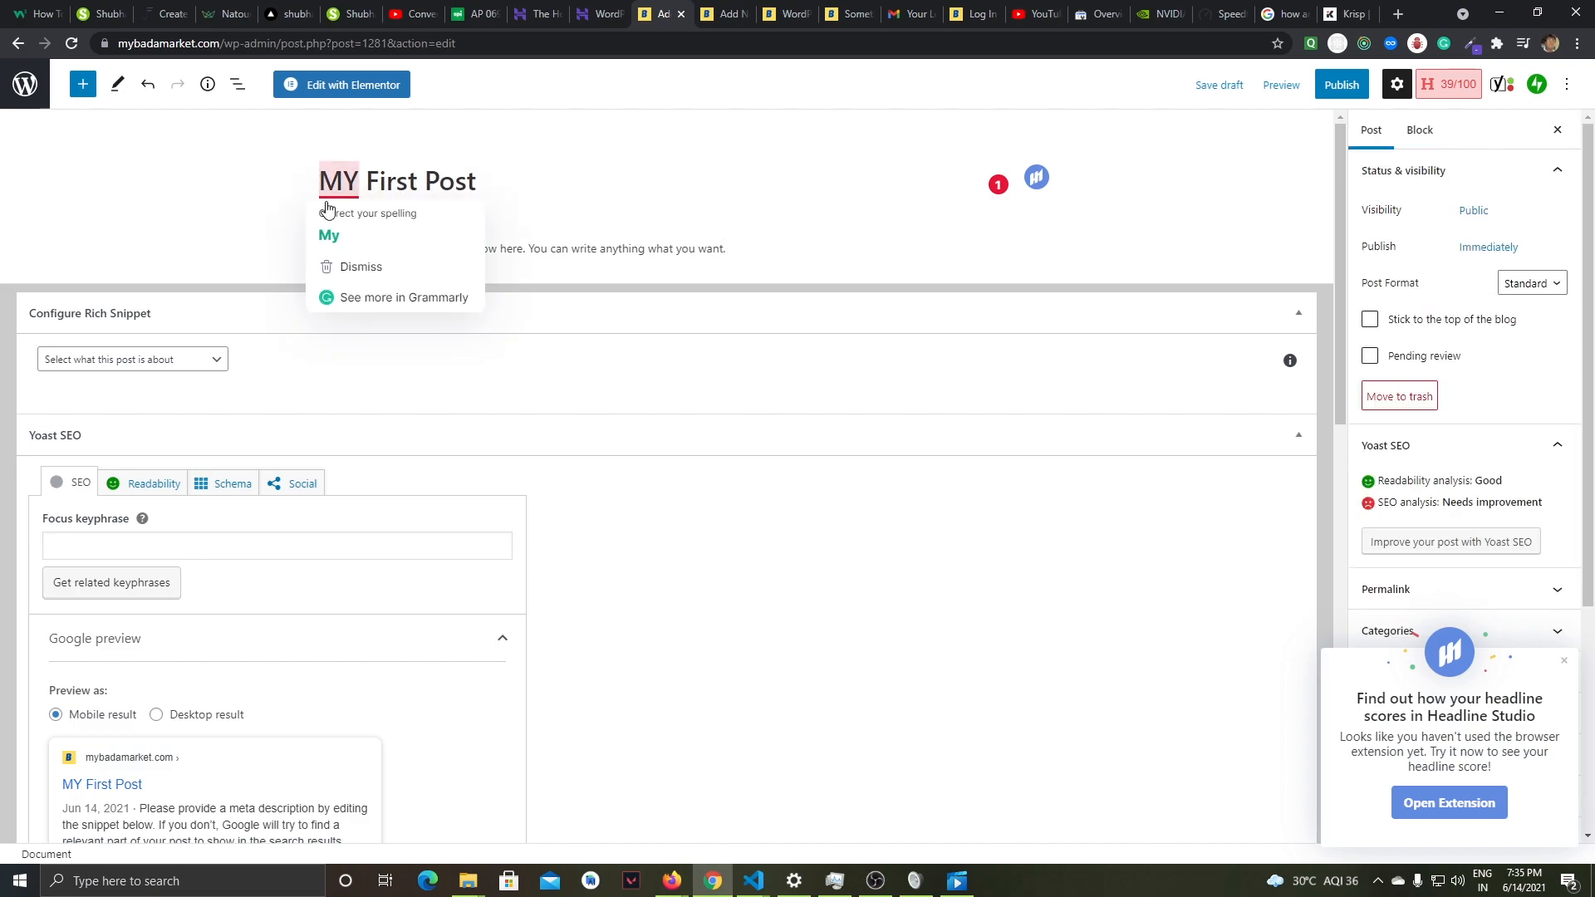
{"action": "left_click", "coordinate": [329, 235]}
{"action": "left_click_drag", "start_coordinate": [319, 181], "coordinate": [477, 181]}
{"action": "left_click", "coordinate": [306, 251]}
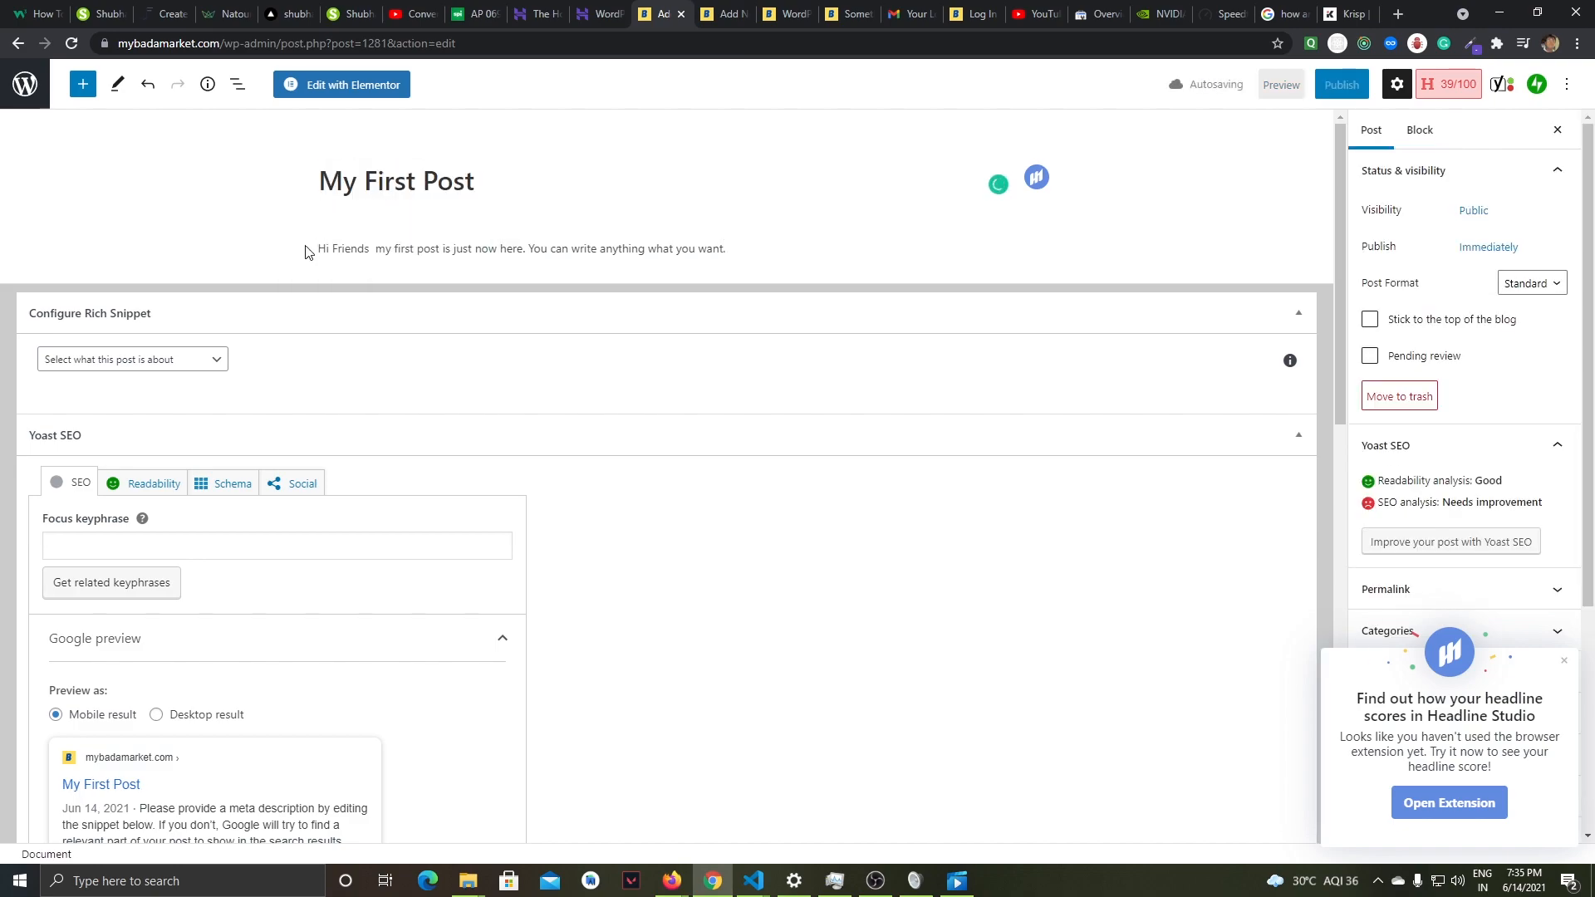
{"action": "left_click", "coordinate": [790, 249]}
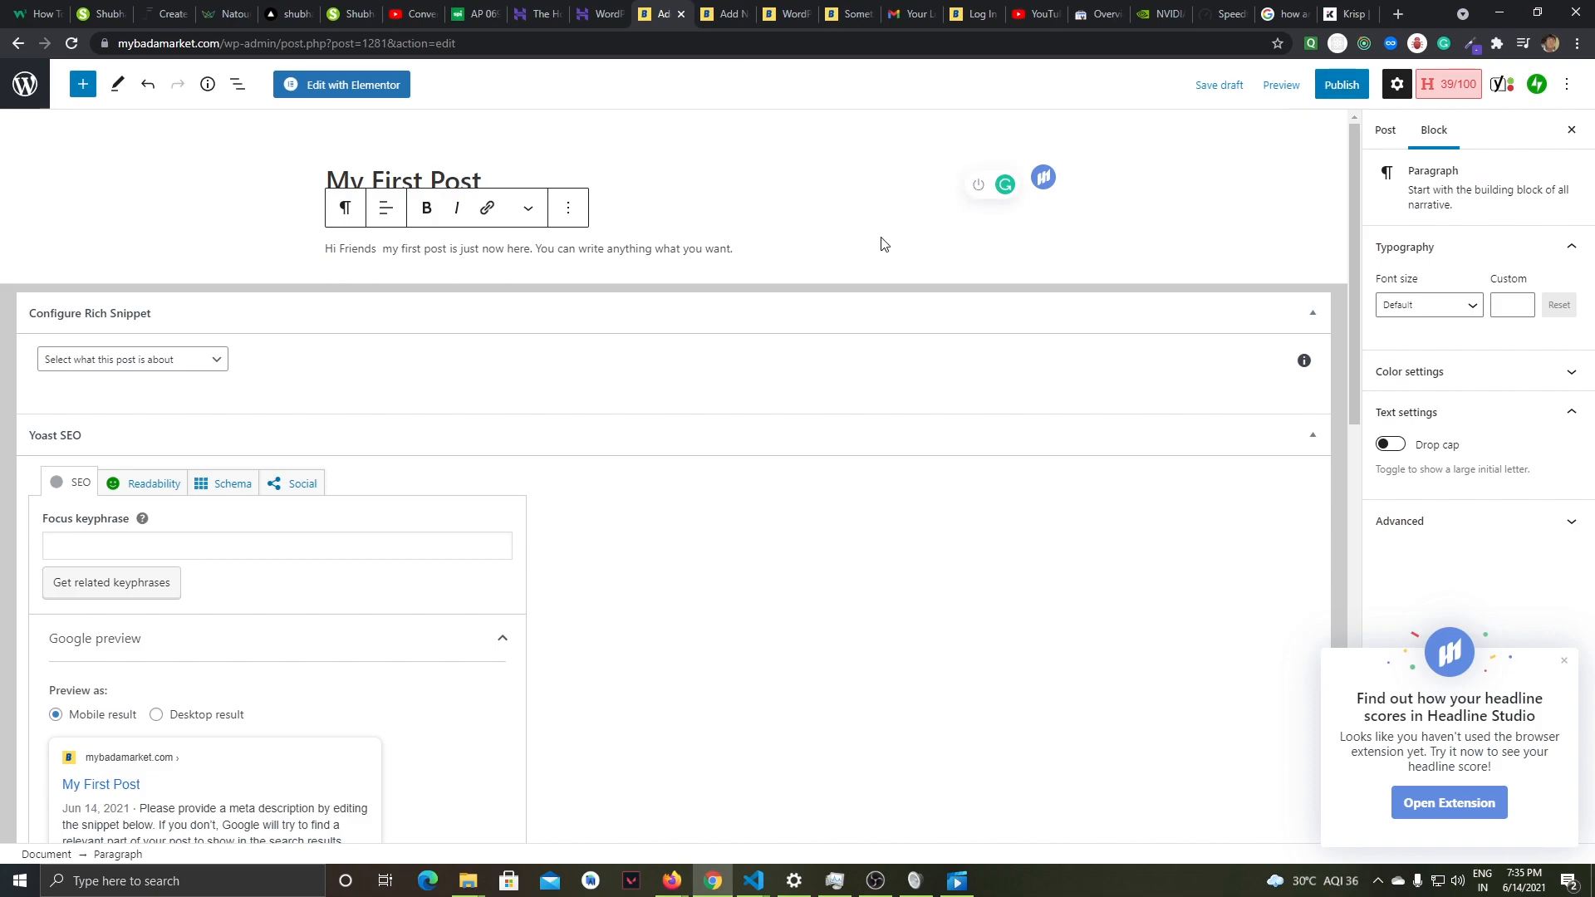
- Save the post as a draft and check its title and body text in a preview in a new tab
{"action": "left_click", "coordinate": [1226, 93]}
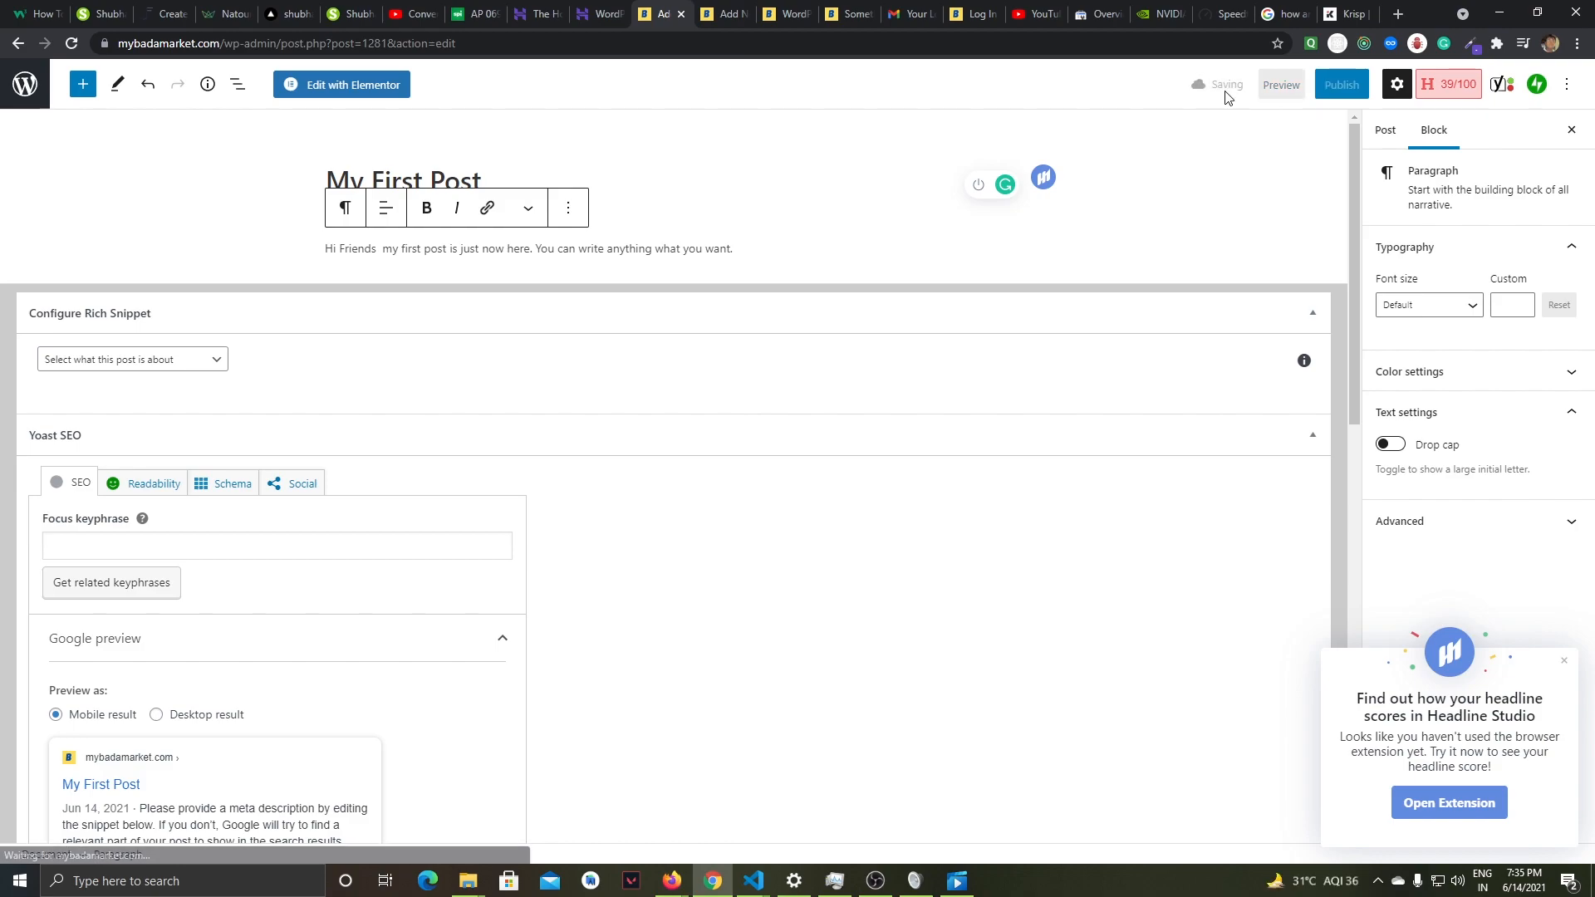
{"action": "left_click", "coordinate": [1277, 90]}
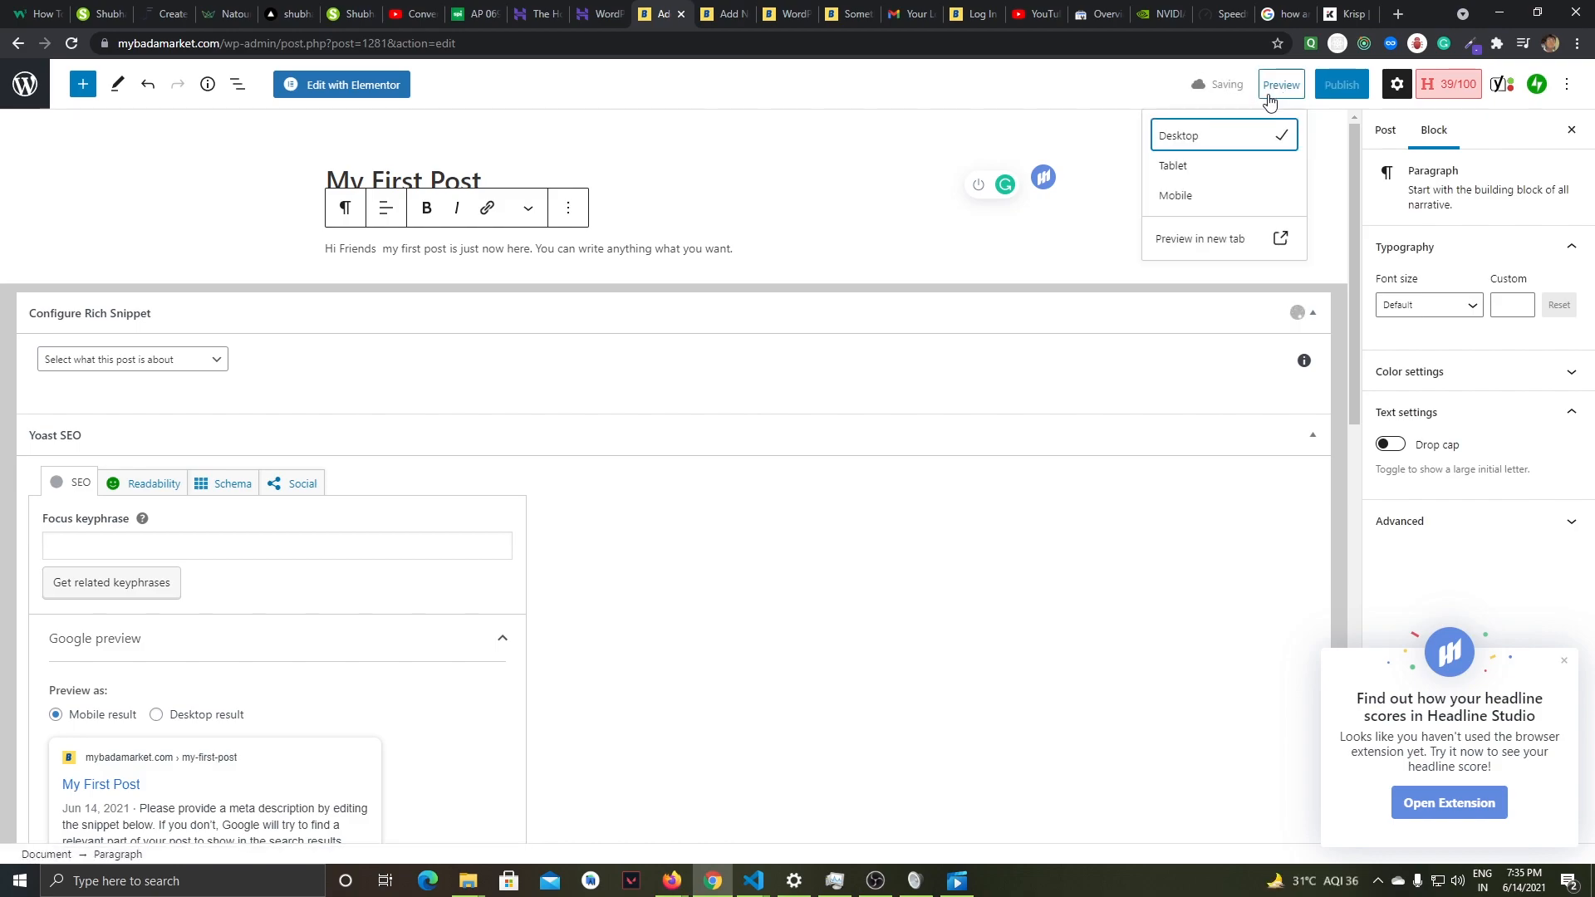
{"action": "right_click", "coordinate": [1285, 241]}
{"action": "left_click", "coordinate": [1346, 247]}
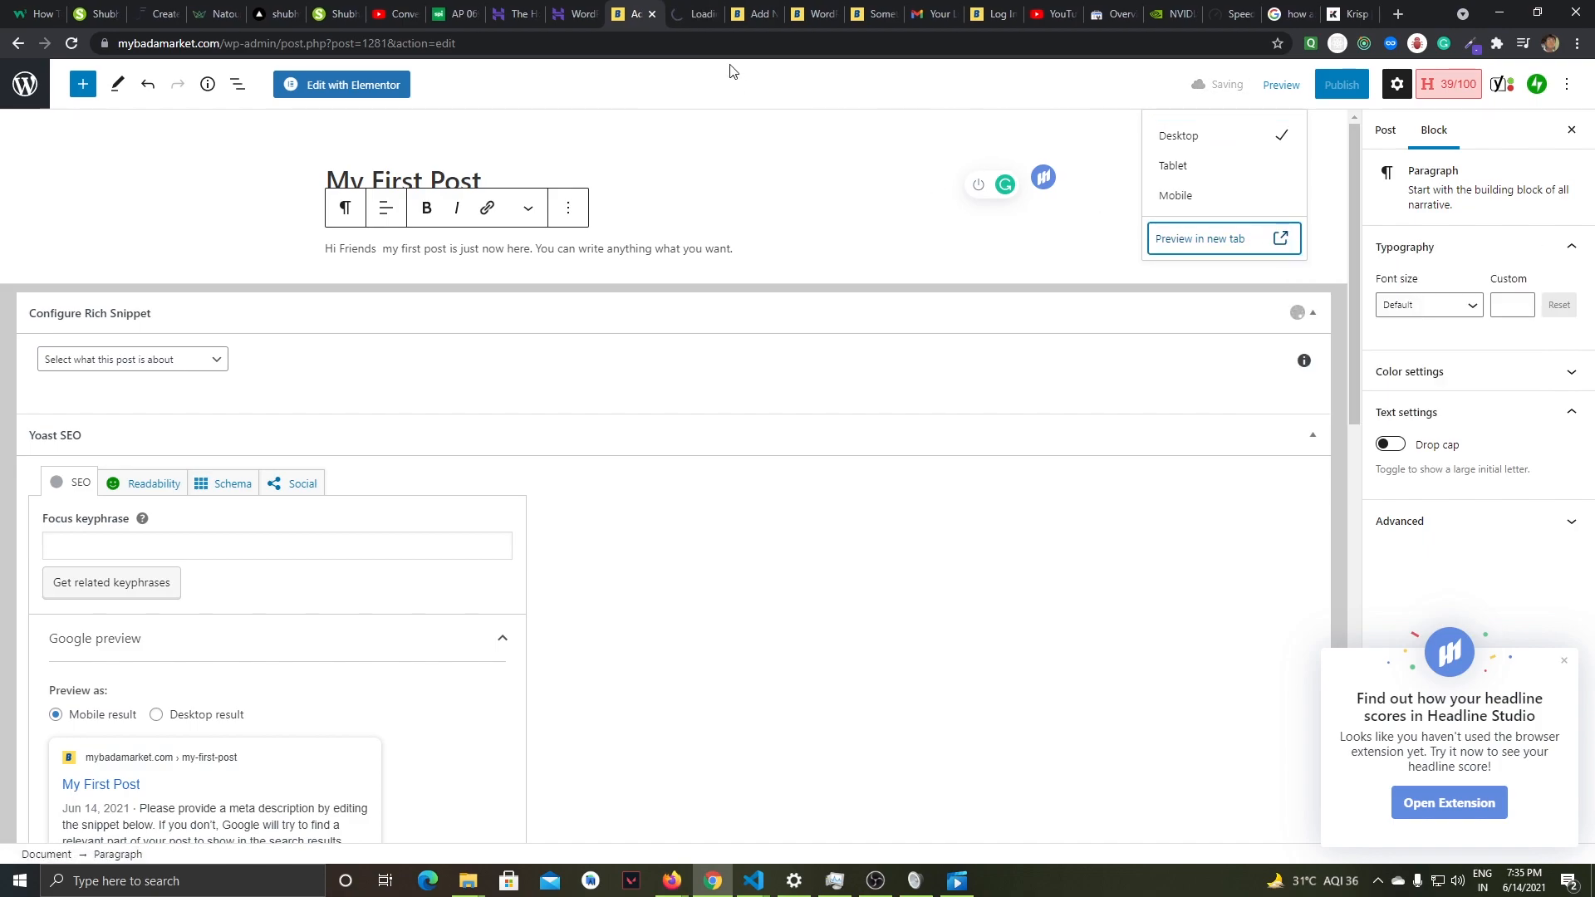
{"action": "left_click", "coordinate": [696, 15]}
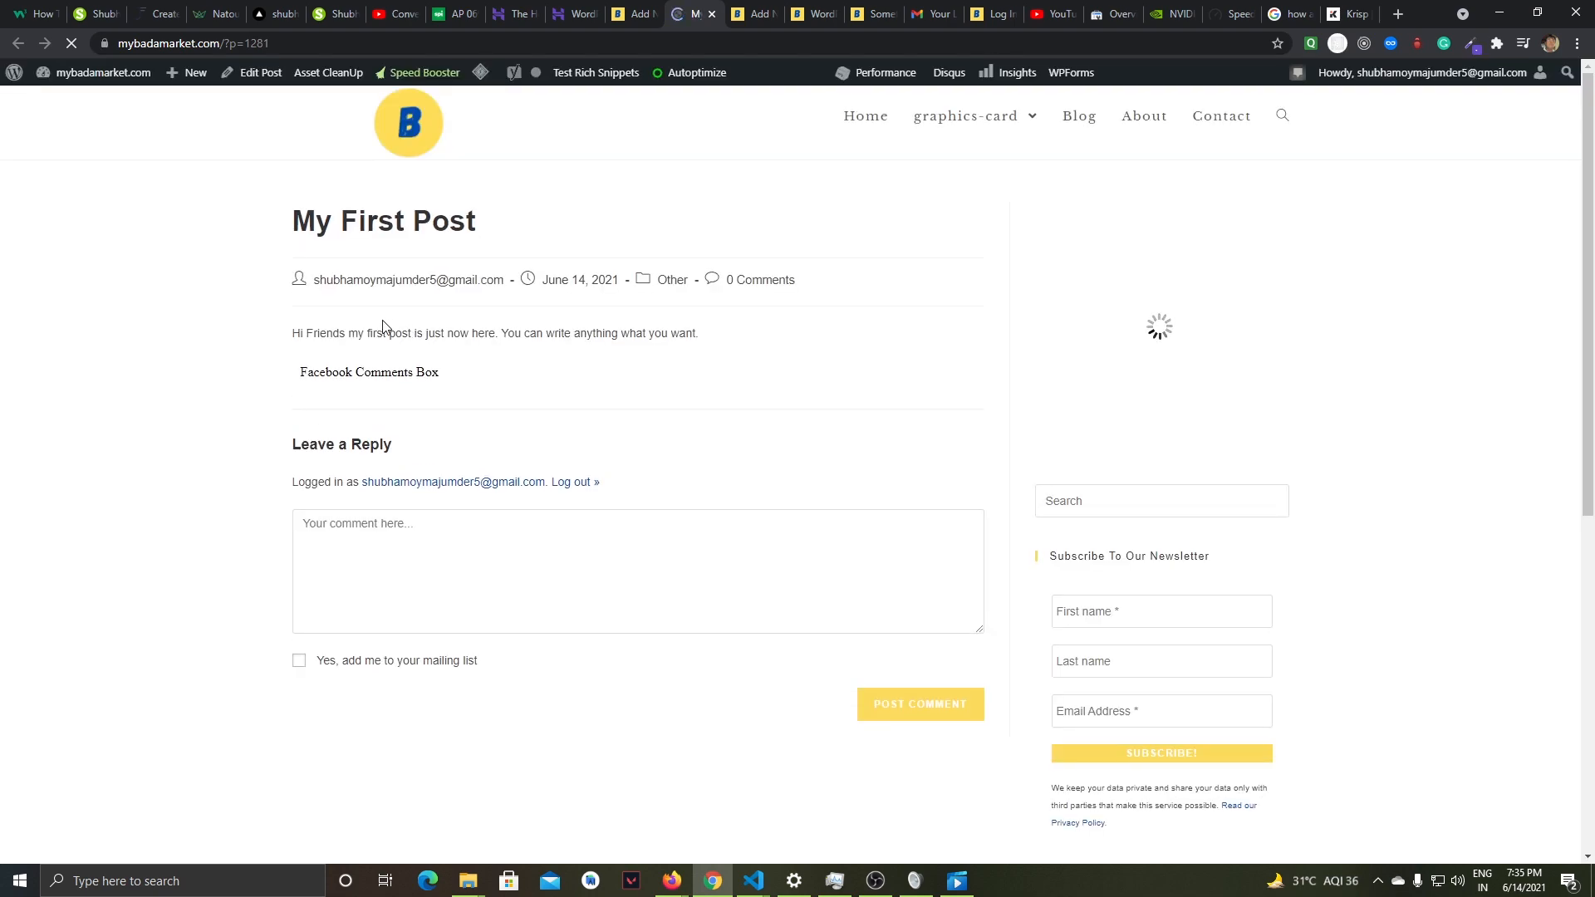
{"action": "left_click_drag", "start_coordinate": [289, 218], "coordinate": [517, 224]}
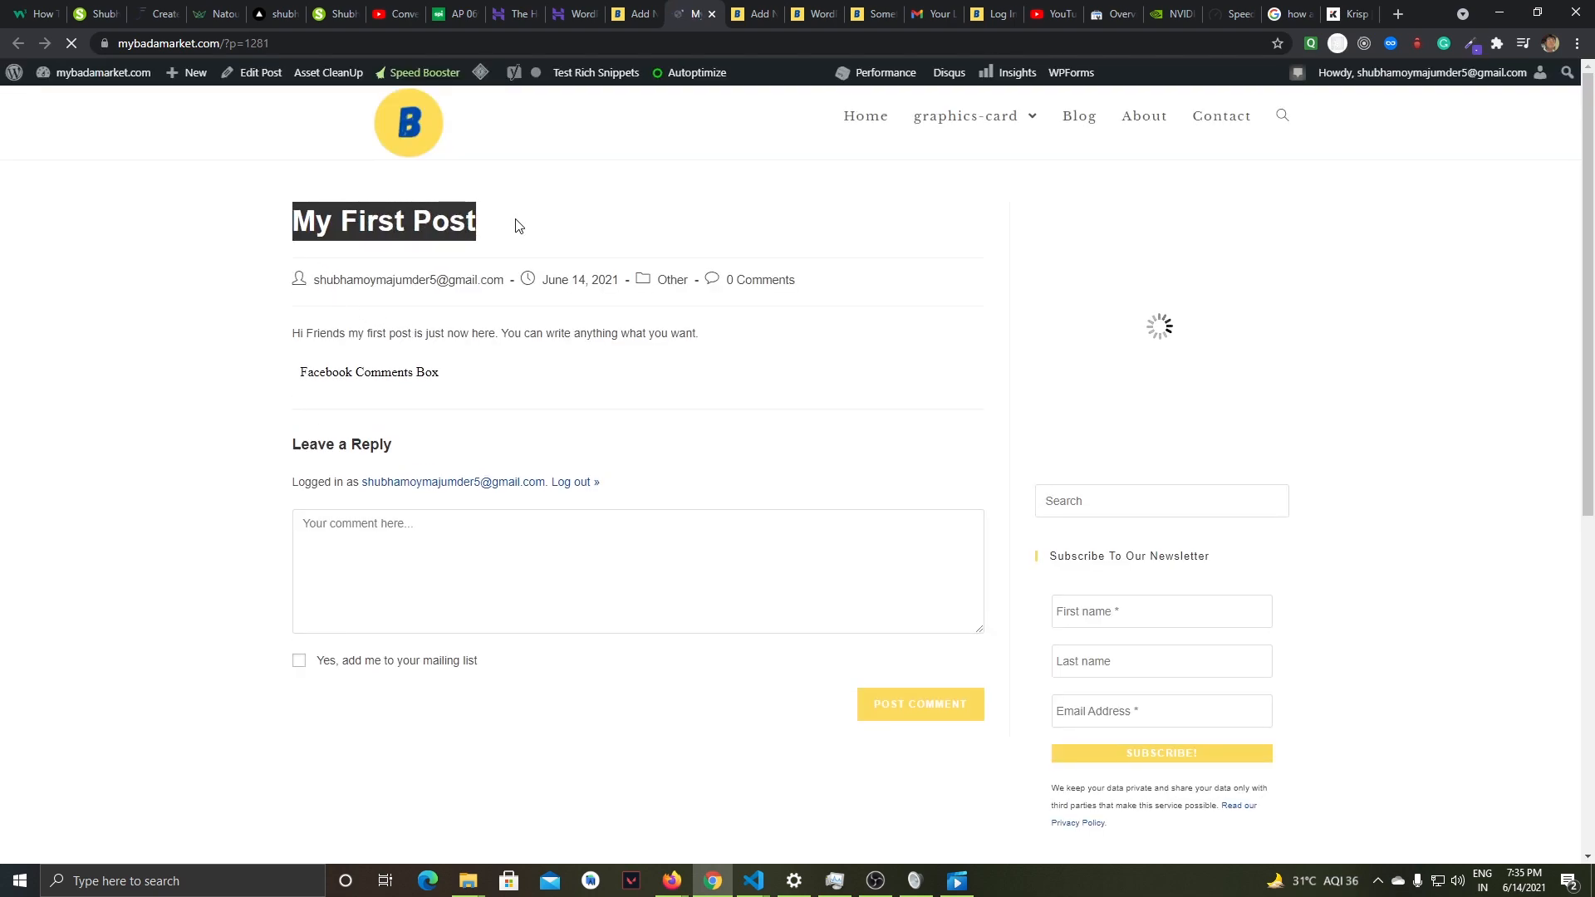
{"action": "left_click_drag", "start_coordinate": [274, 328], "coordinate": [722, 341]}
{"action": "left_click", "coordinate": [264, 229]}
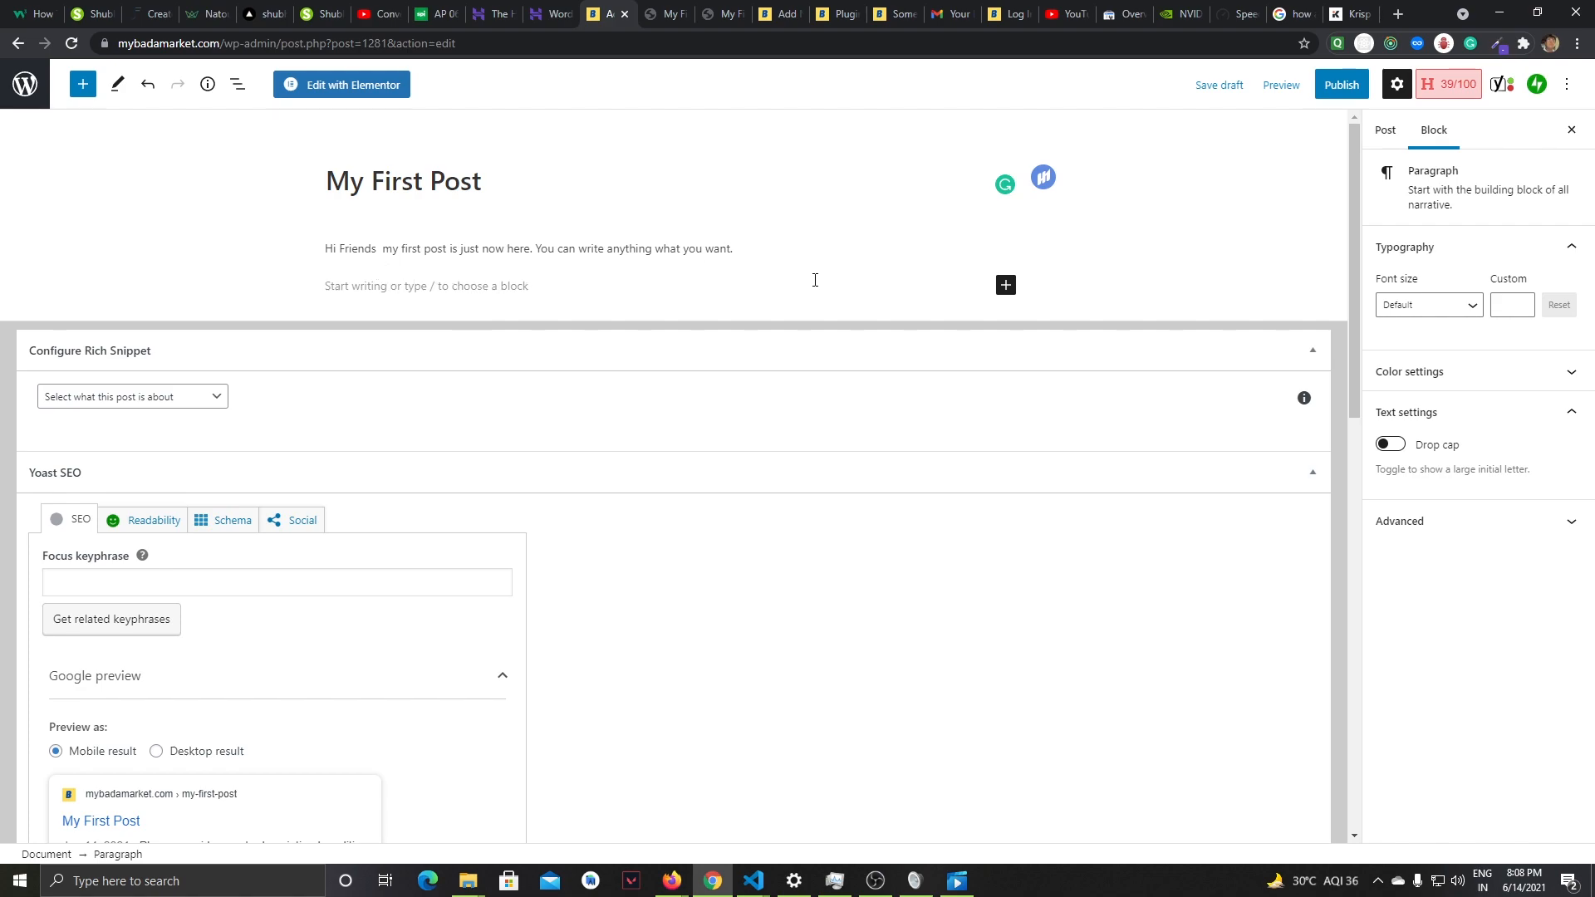
- Insert an image block below the paragraph and upload the convertkit-logo file from the Downloads folder into it
{"action": "left_click", "coordinate": [1003, 286]}
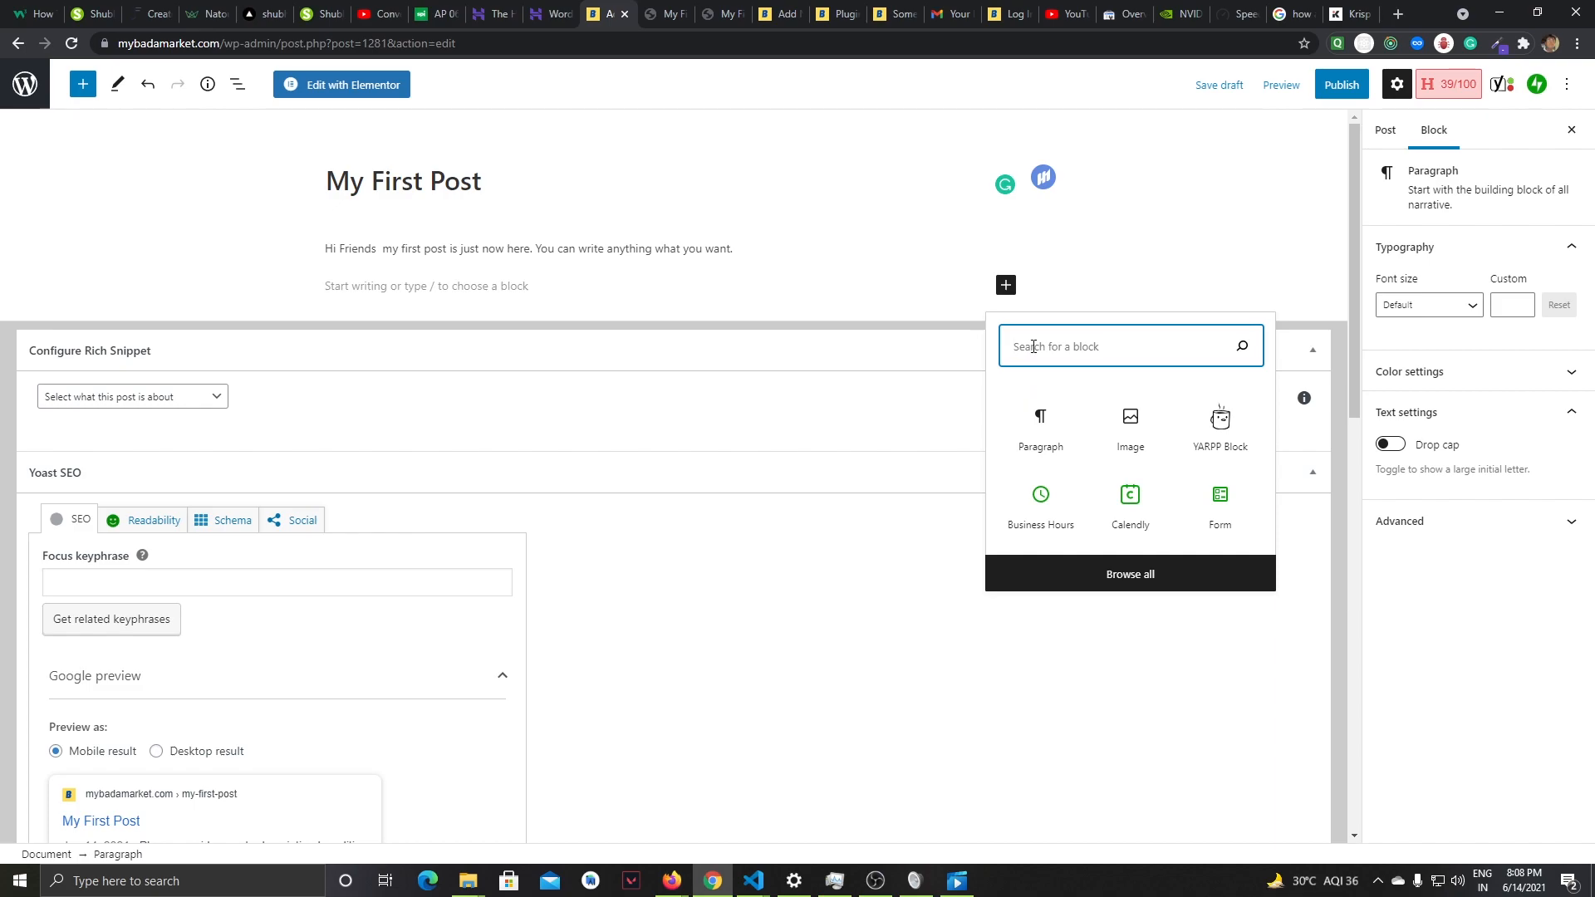
{"action": "type", "text": "image"}
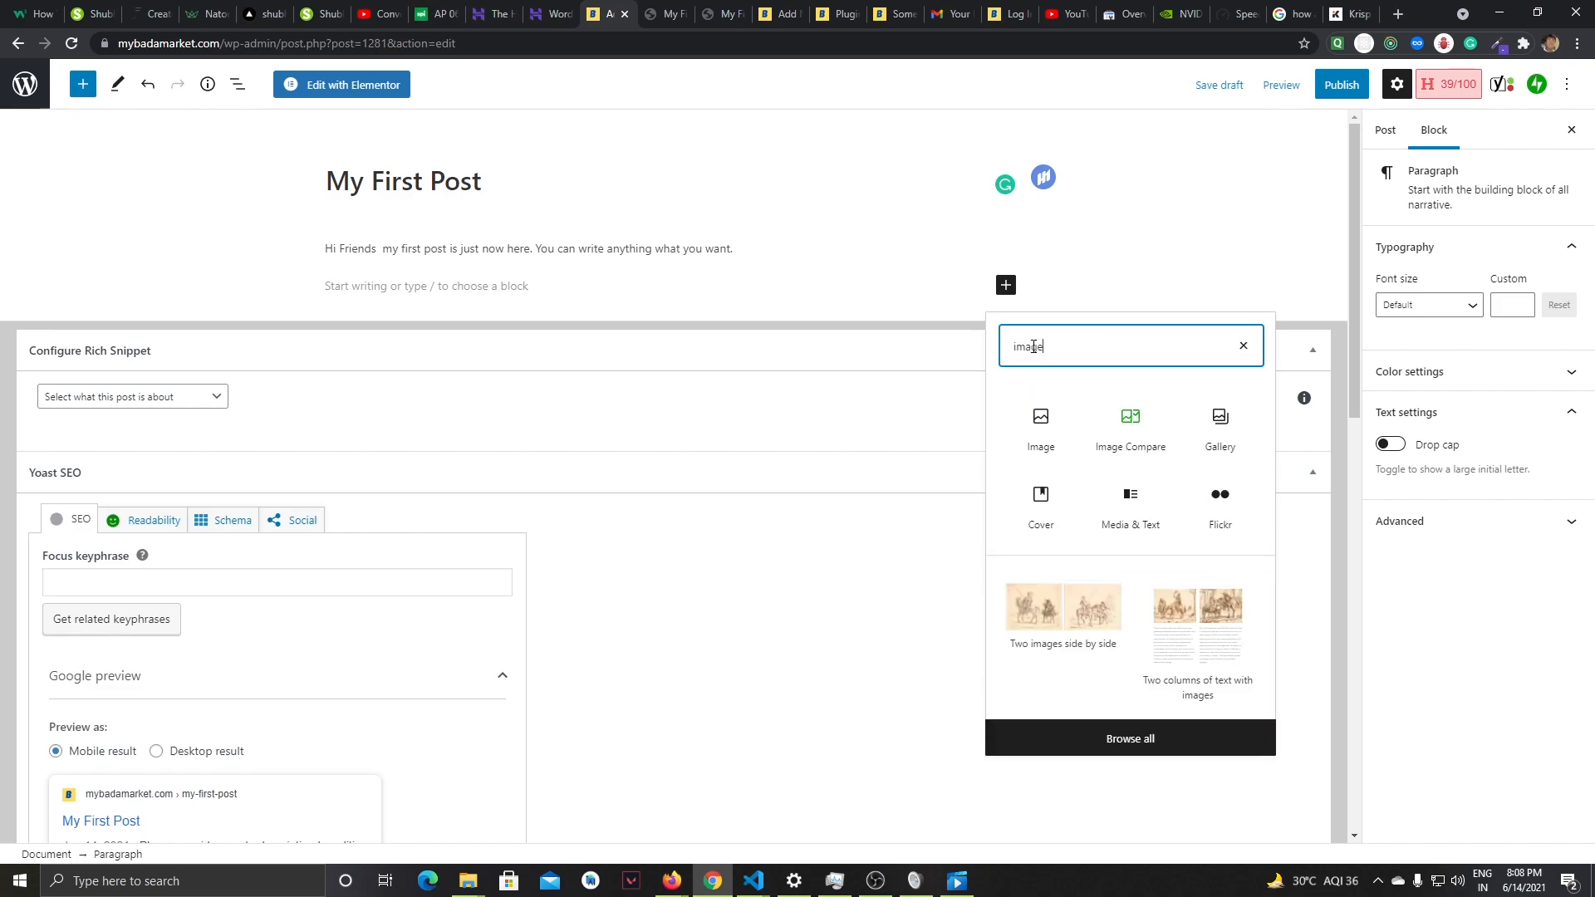
{"action": "left_click", "coordinate": [1044, 428]}
{"action": "left_click", "coordinate": [363, 399]}
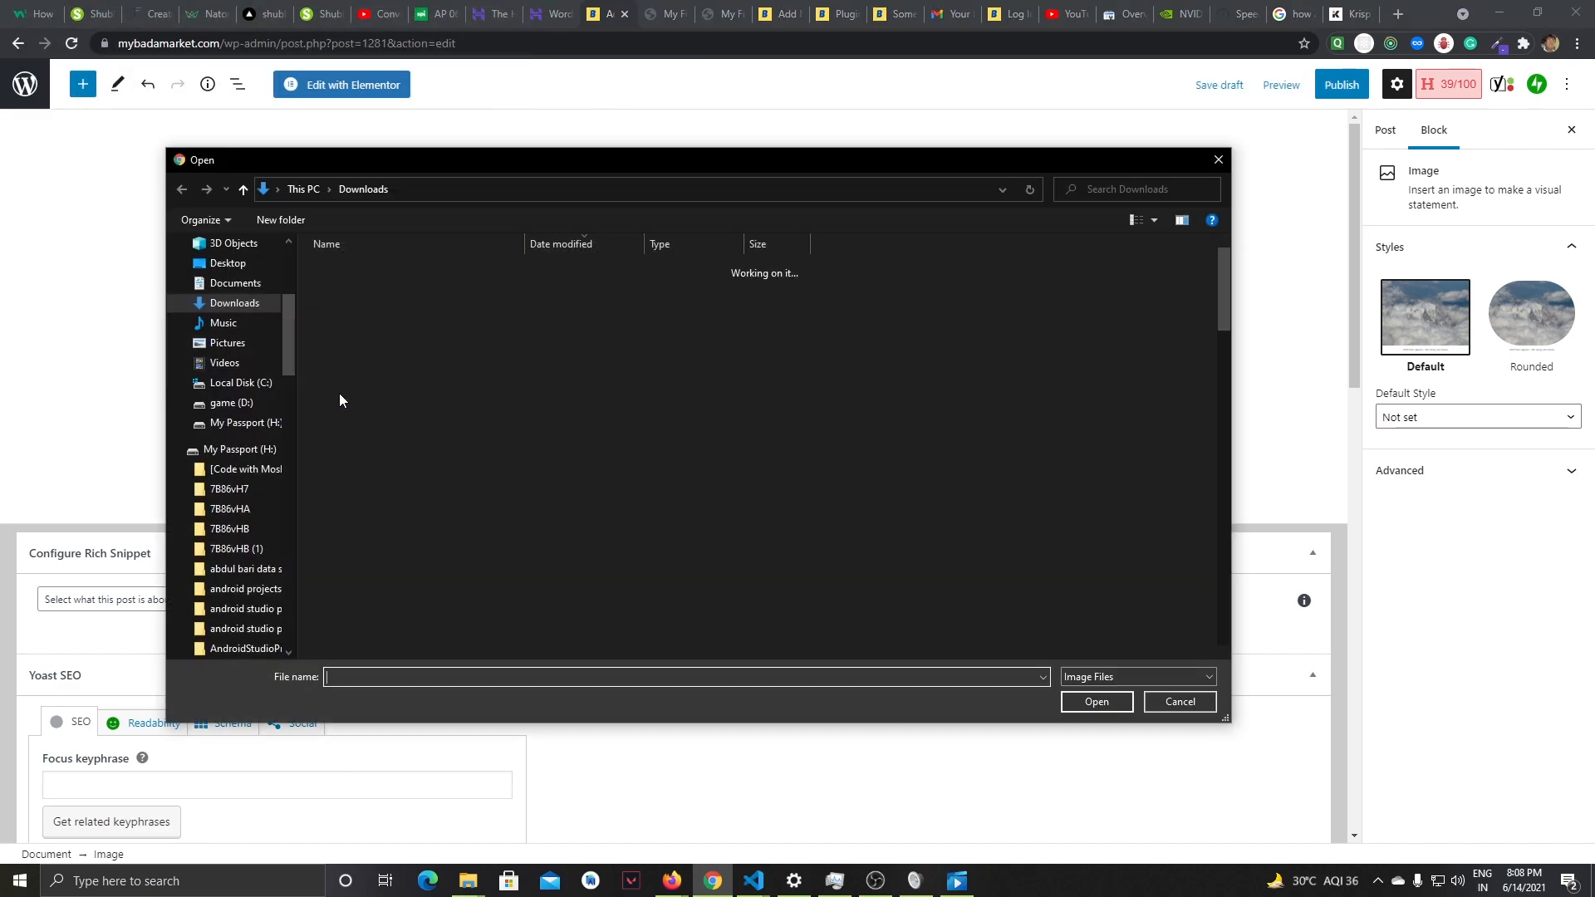
{"action": "scroll", "coordinate": [515, 456], "scroll_direction": "down", "scroll_amount": 5}
{"action": "scroll", "coordinate": [501, 461], "scroll_direction": "up", "scroll_amount": 5}
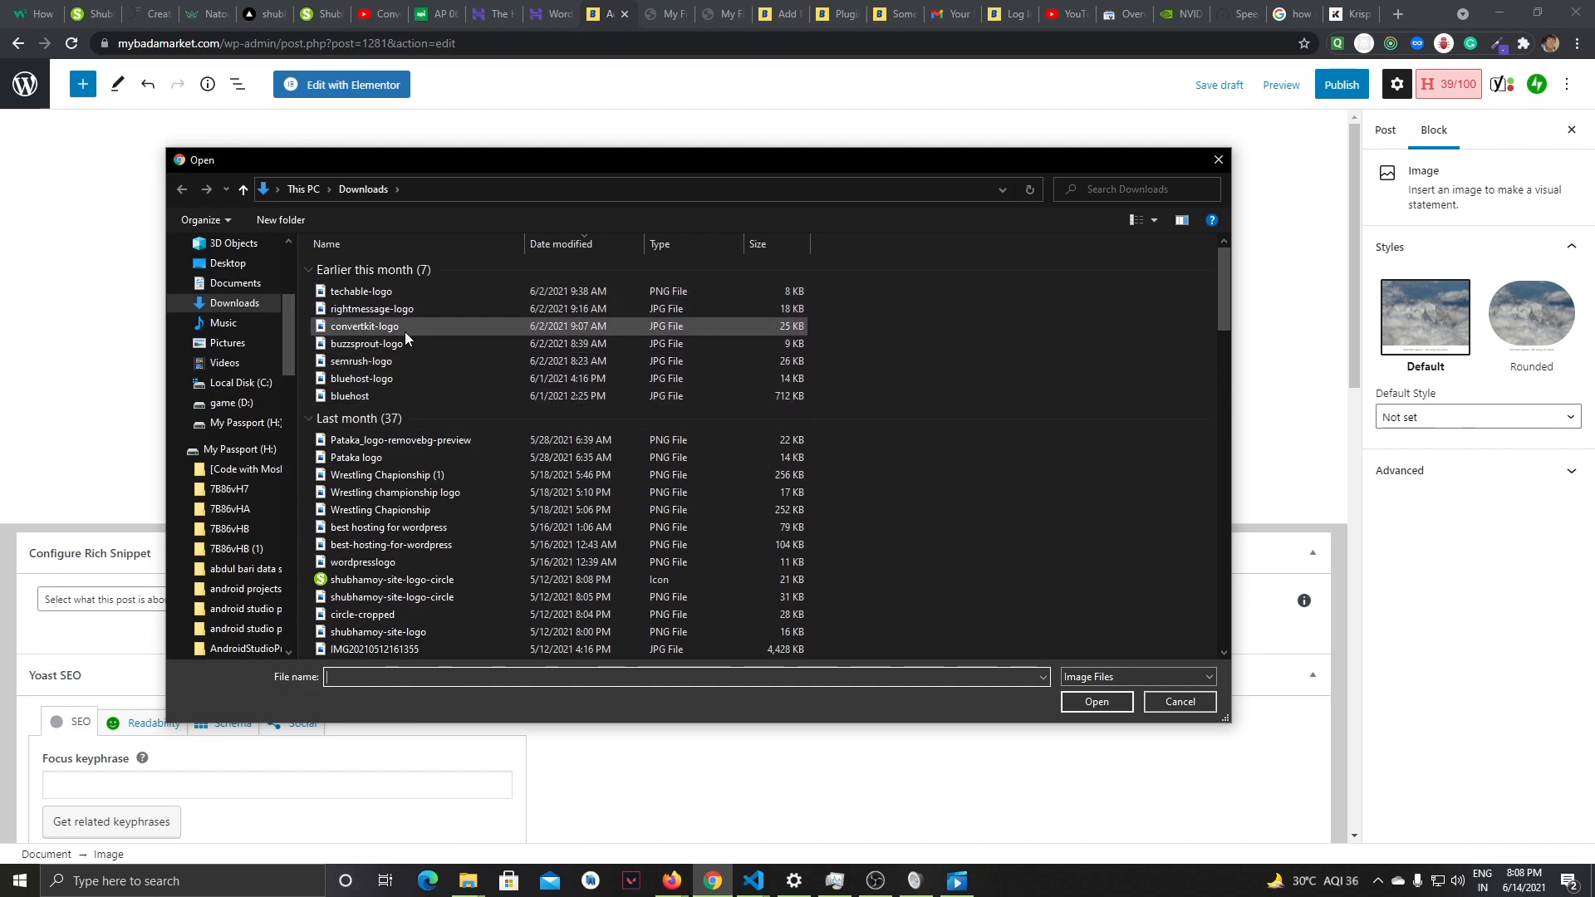
{"action": "left_click", "coordinate": [378, 326]}
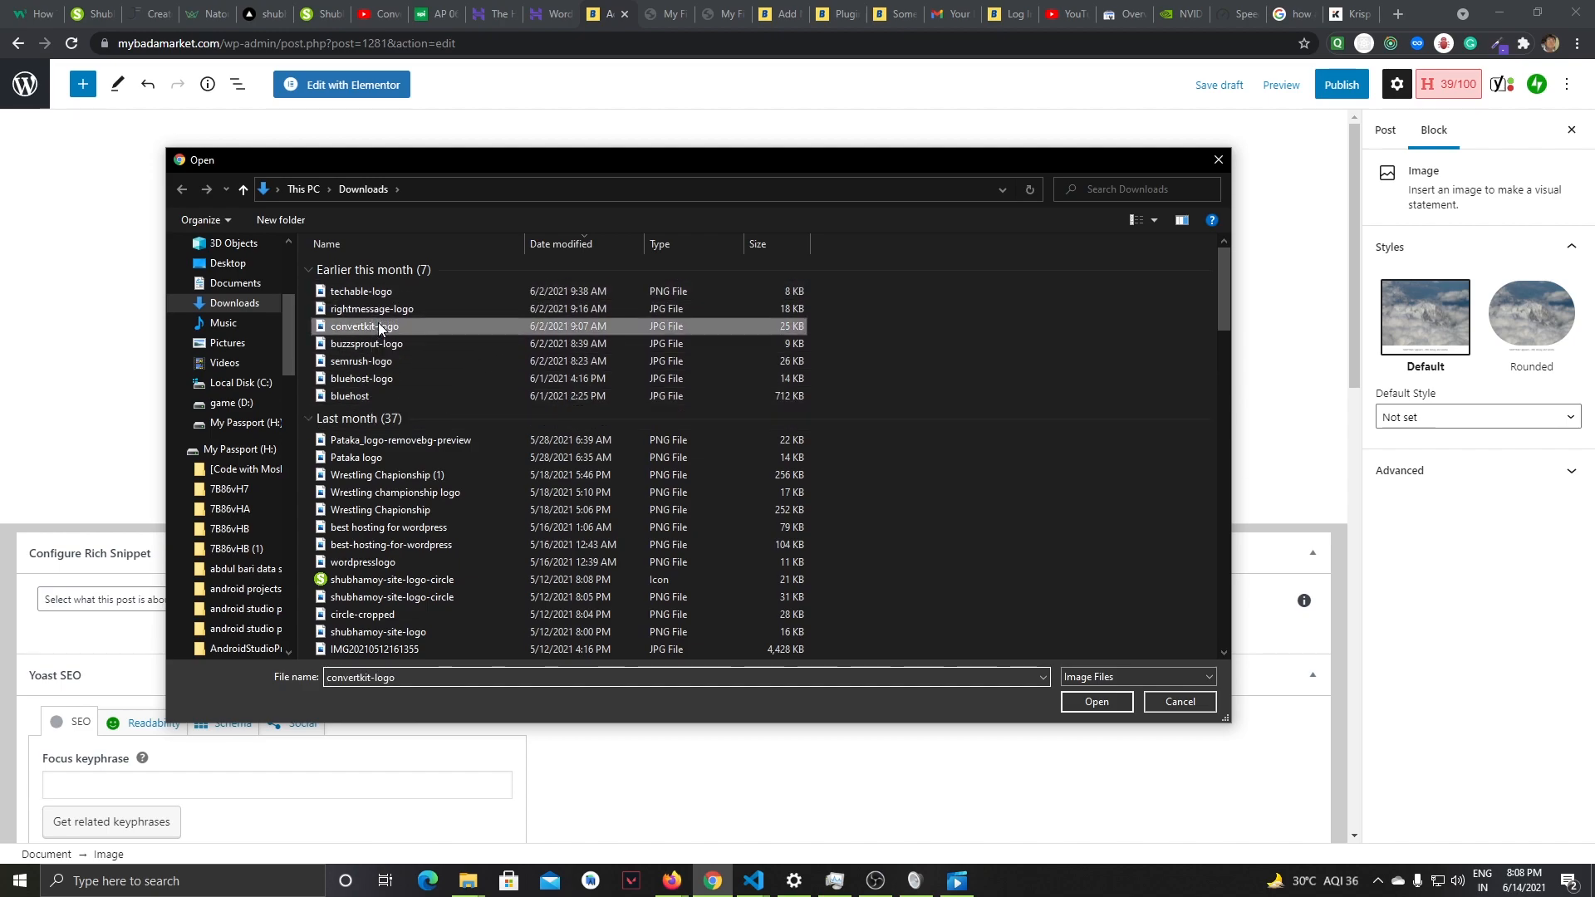
{"action": "left_click", "coordinate": [1093, 700]}
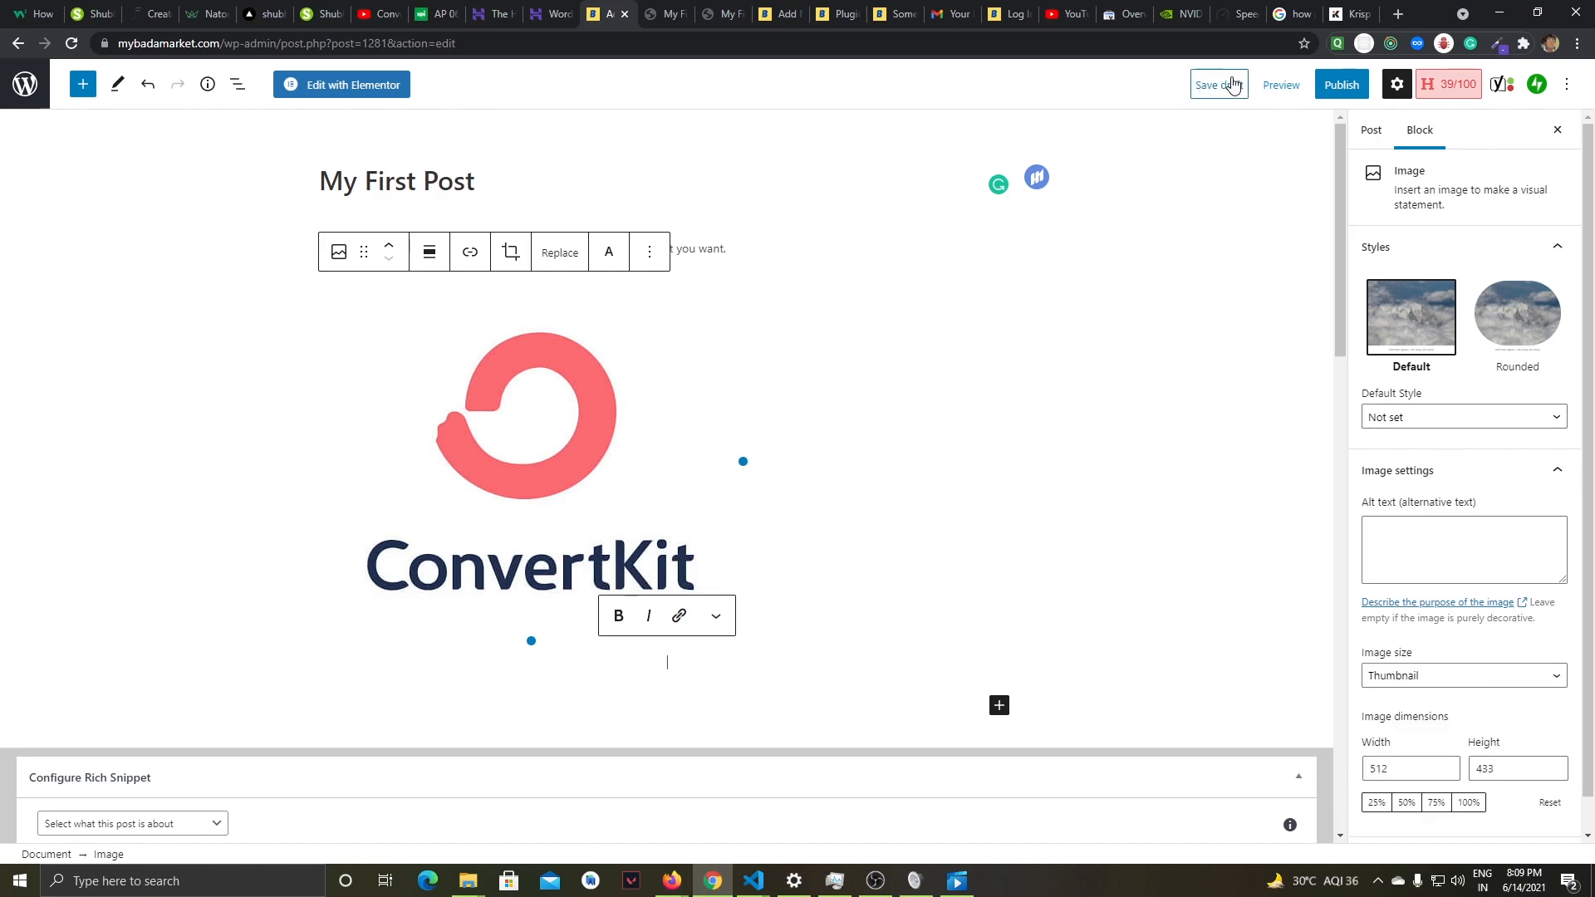
- Preview the post in a new tab and check how the uploaded image appears under the body text
{"action": "left_click", "coordinate": [1288, 97]}
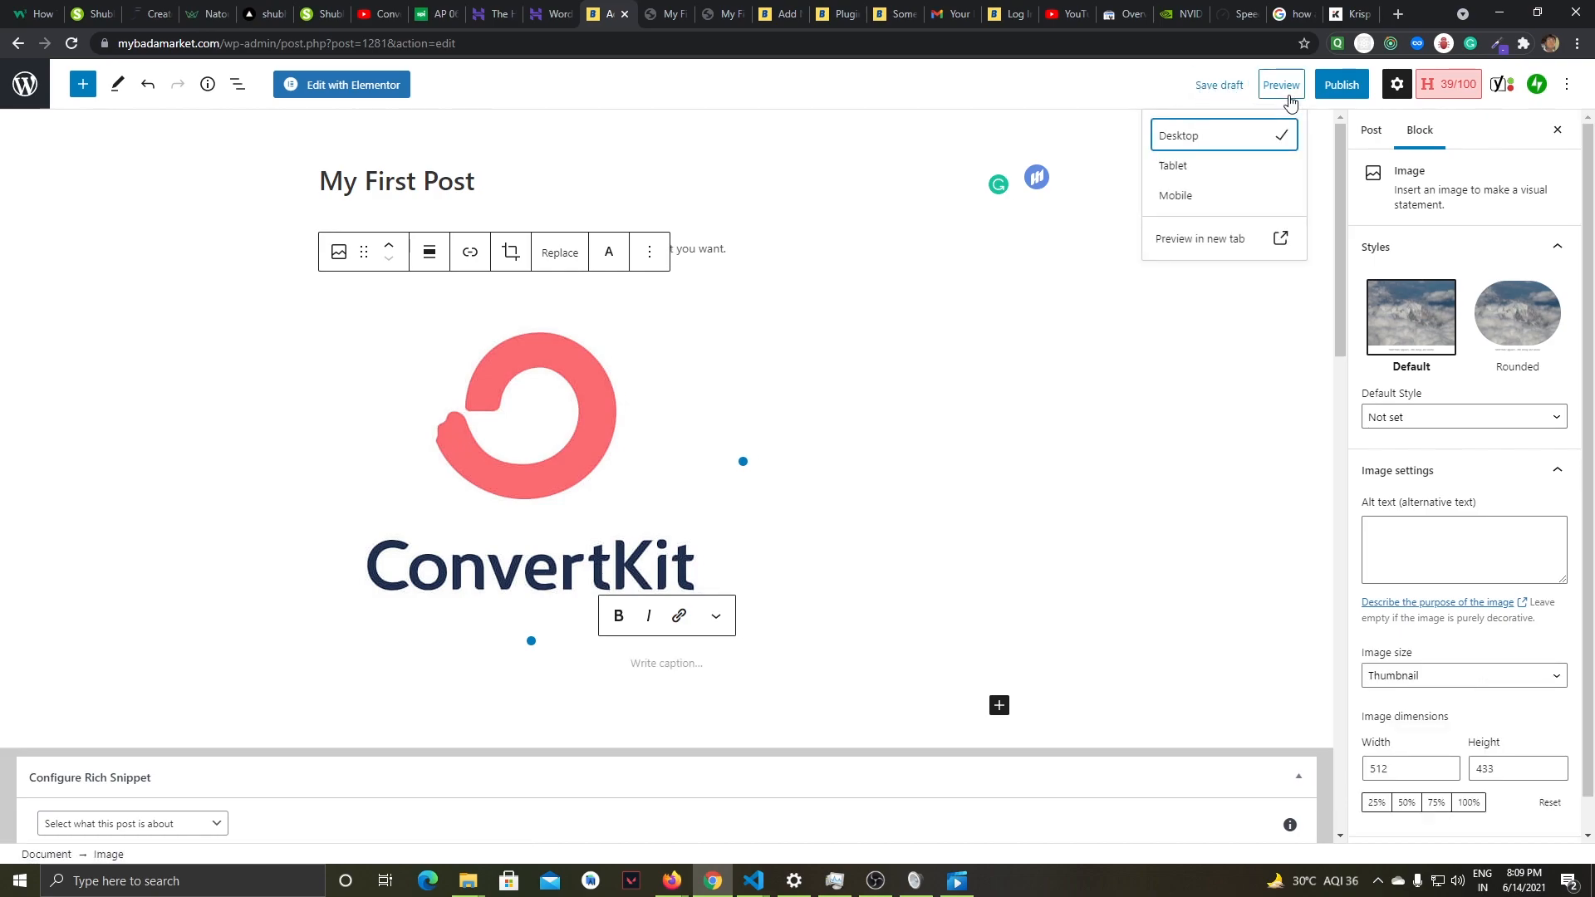
{"action": "right_click", "coordinate": [1224, 247]}
{"action": "key", "text": "Escape"}
{"action": "left_click", "coordinate": [1234, 247]}
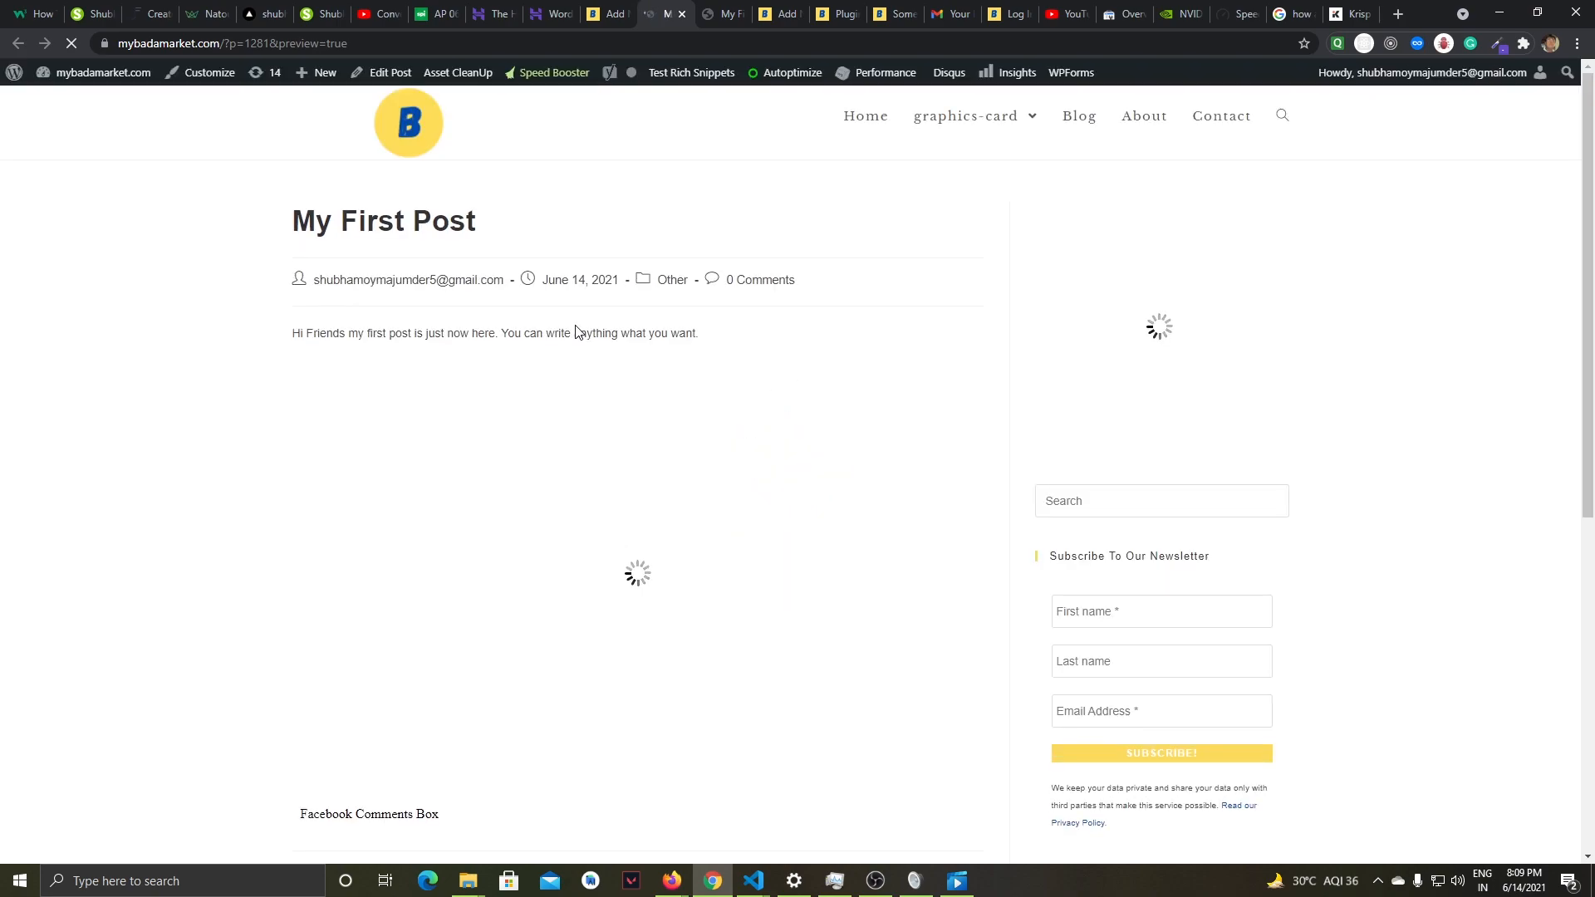
{"action": "scroll", "coordinate": [575, 333], "scroll_direction": "down", "scroll_amount": 2}
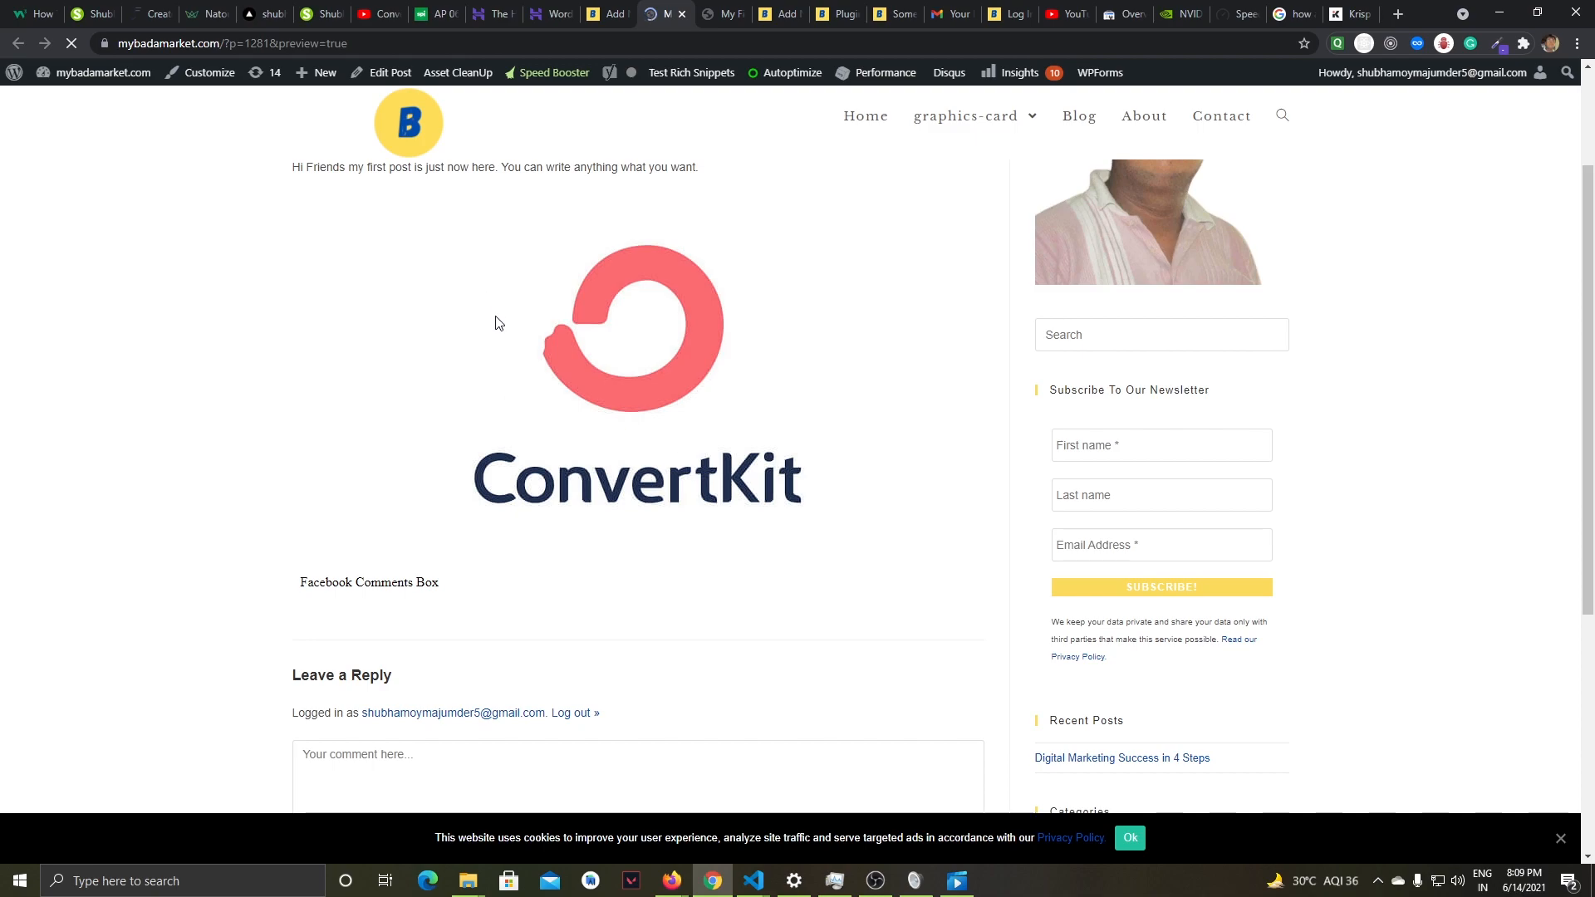
{"action": "scroll", "coordinate": [490, 309], "scroll_direction": "up", "scroll_amount": 2}
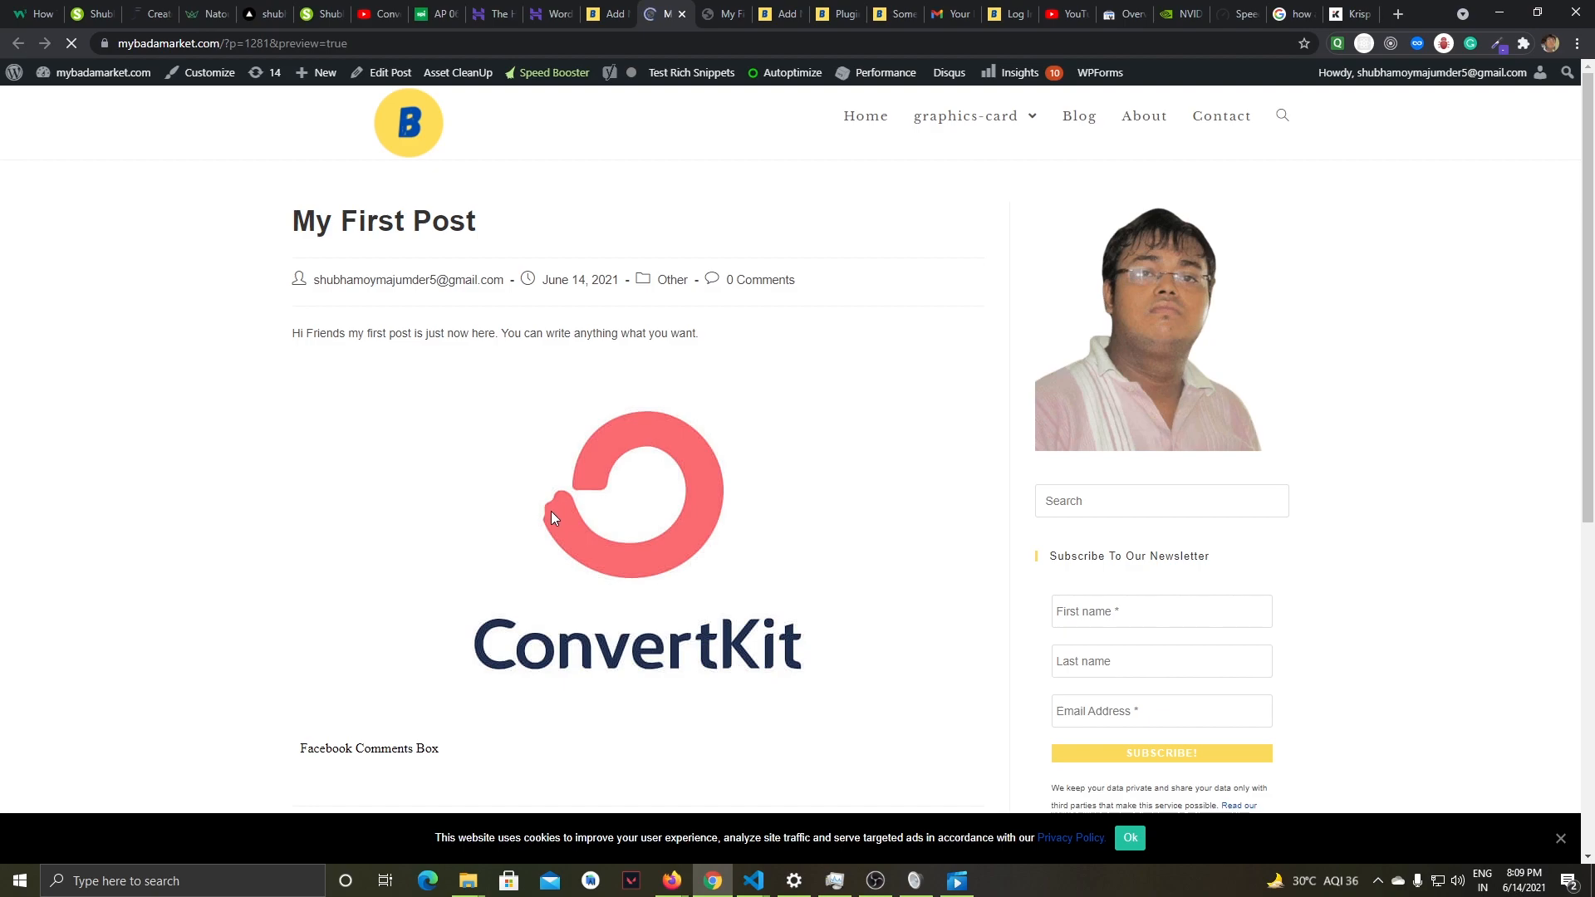
{"action": "scroll", "coordinate": [551, 510], "scroll_direction": "down", "scroll_amount": 3}
{"action": "scroll", "coordinate": [395, 531], "scroll_direction": "up", "scroll_amount": 3}
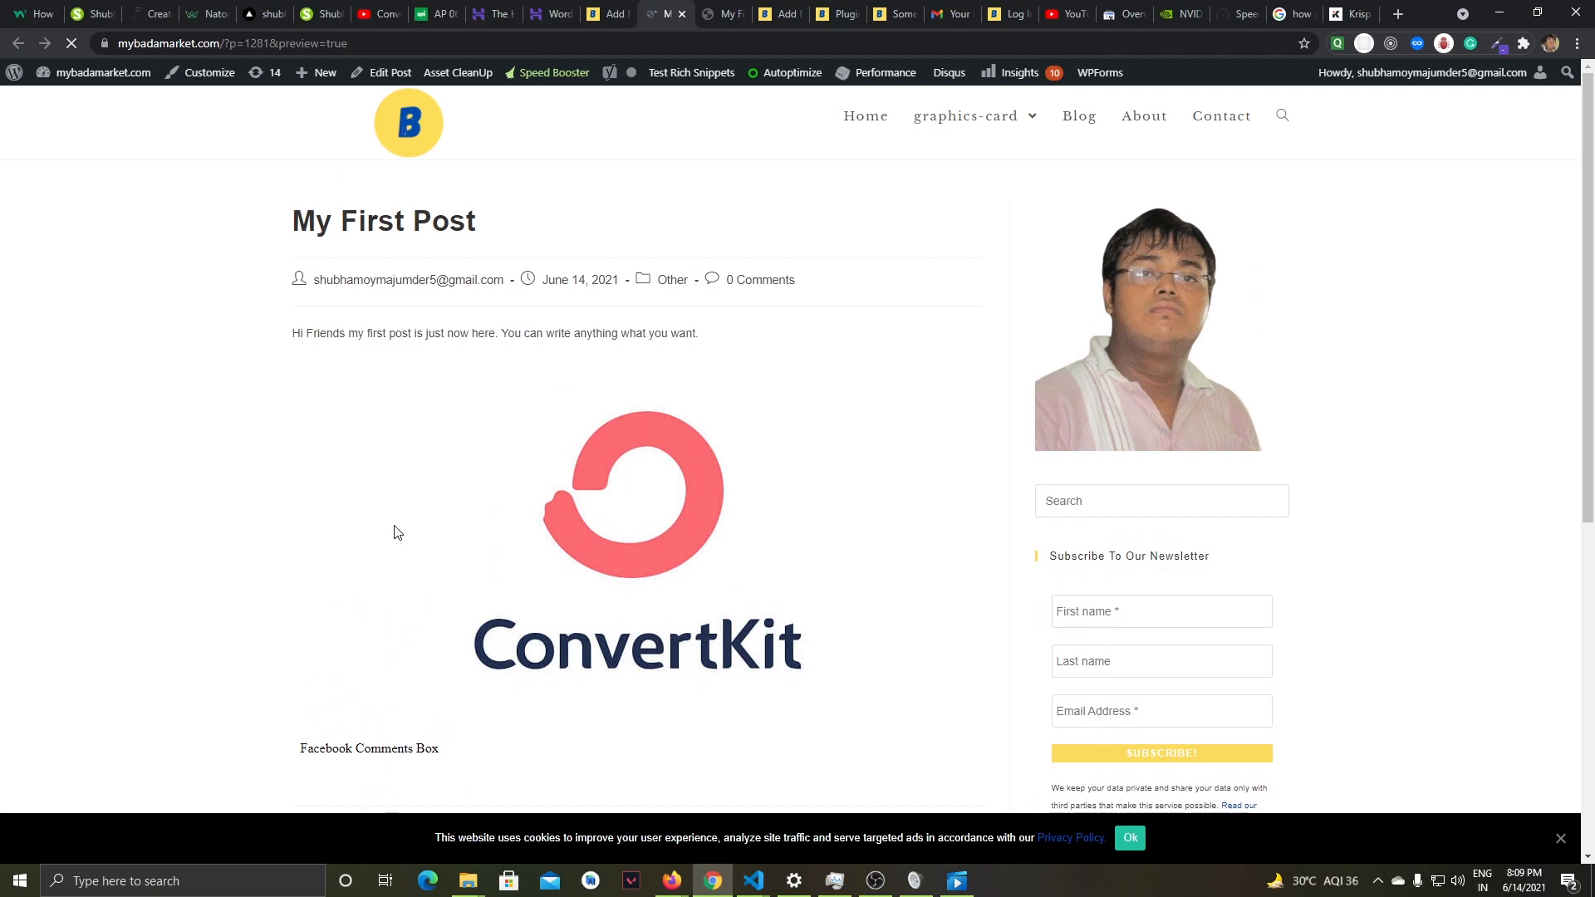